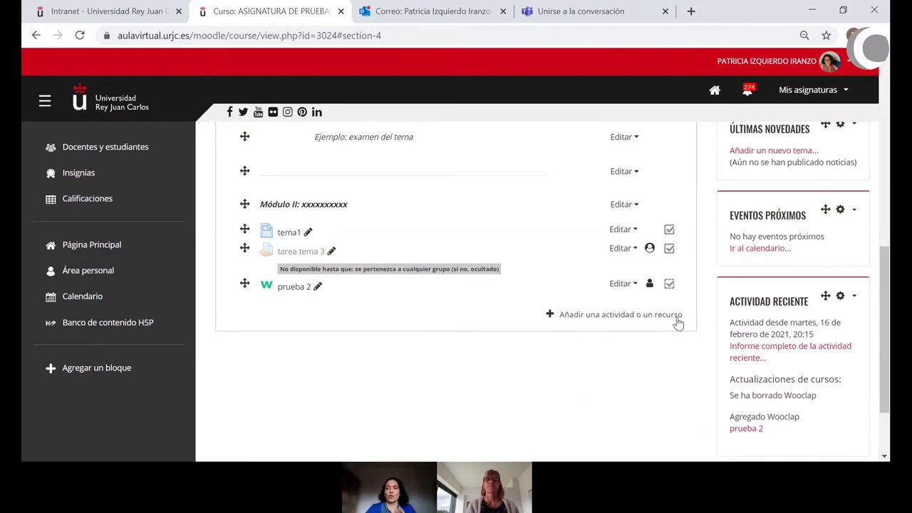
Start adding a Wooclap activity to the Contenidos section, choosing it from the full list of activities and resources.
{"action": "left_click_drag", "start_coordinate": [887, 285], "coordinate": [886, 100]}
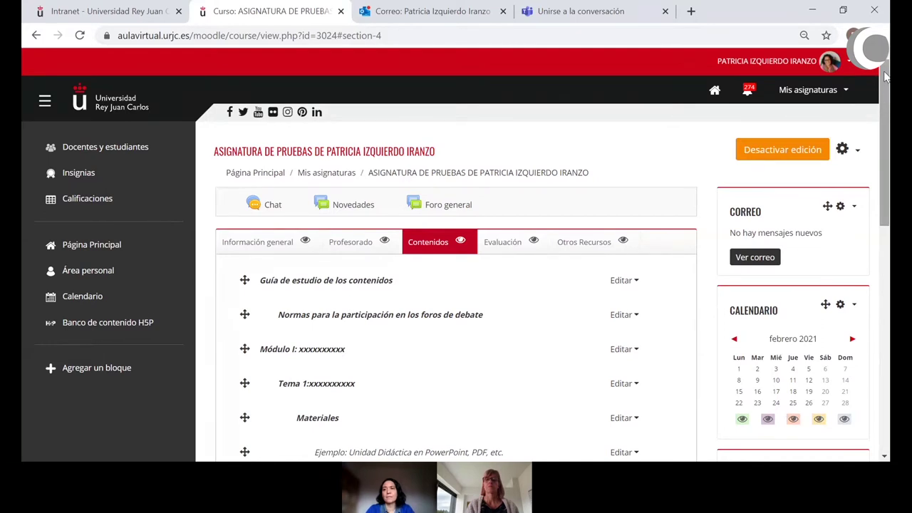
{"action": "left_click_drag", "start_coordinate": [885, 77], "coordinate": [884, 265]}
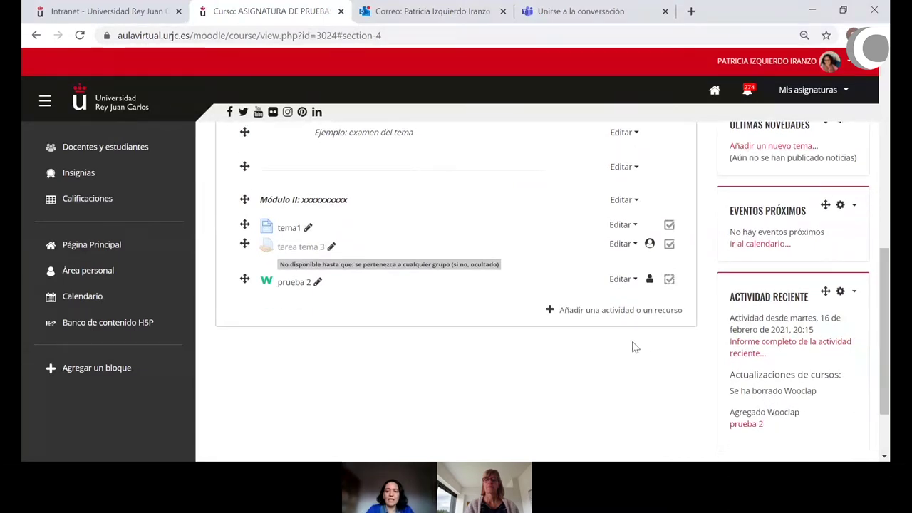
{"action": "left_click", "coordinate": [598, 314]}
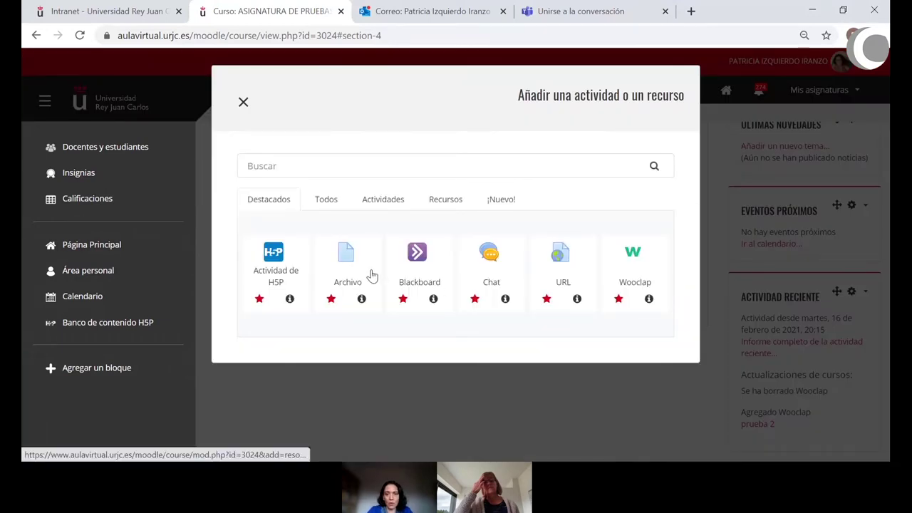
{"action": "left_click", "coordinate": [326, 206]}
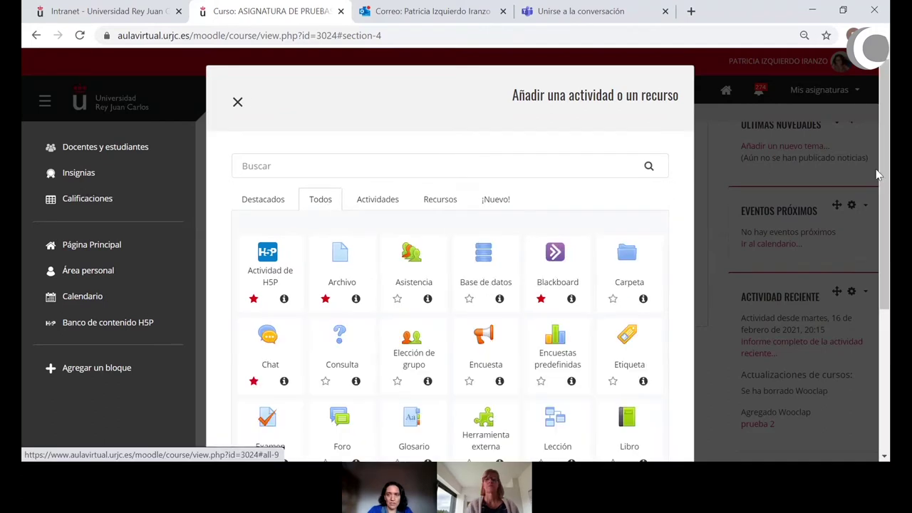
{"action": "left_click_drag", "start_coordinate": [884, 93], "coordinate": [889, 238]}
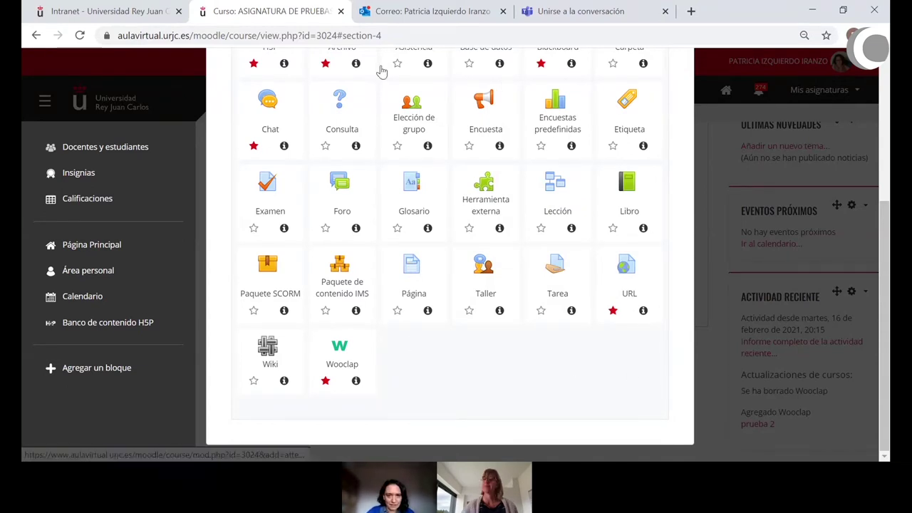
{"action": "left_click", "coordinate": [342, 356]}
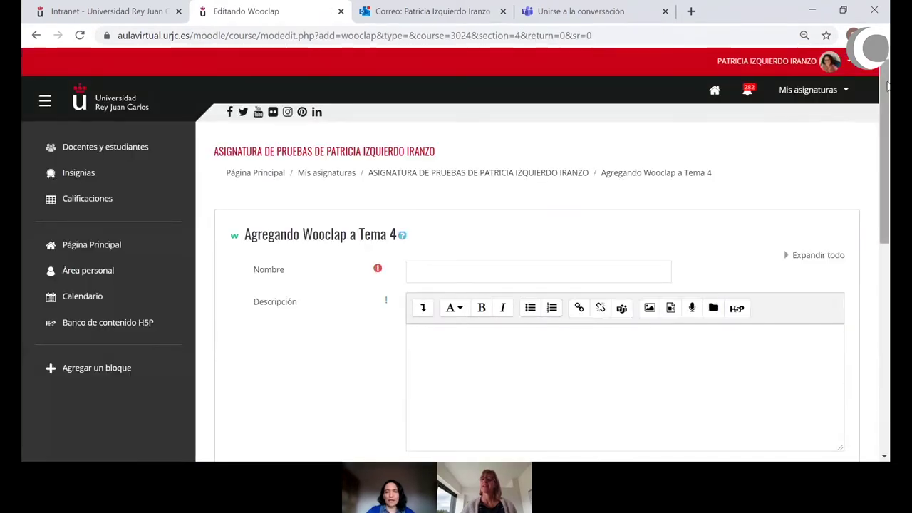
Name the new Wooclap activity "Demo compañeros".
{"action": "left_click_drag", "start_coordinate": [888, 85], "coordinate": [888, 100]}
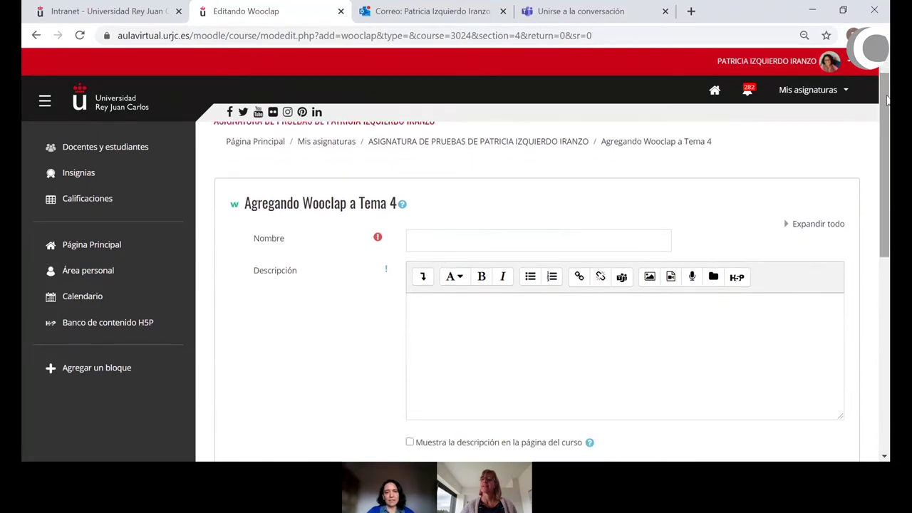
{"action": "left_click", "coordinate": [521, 246]}
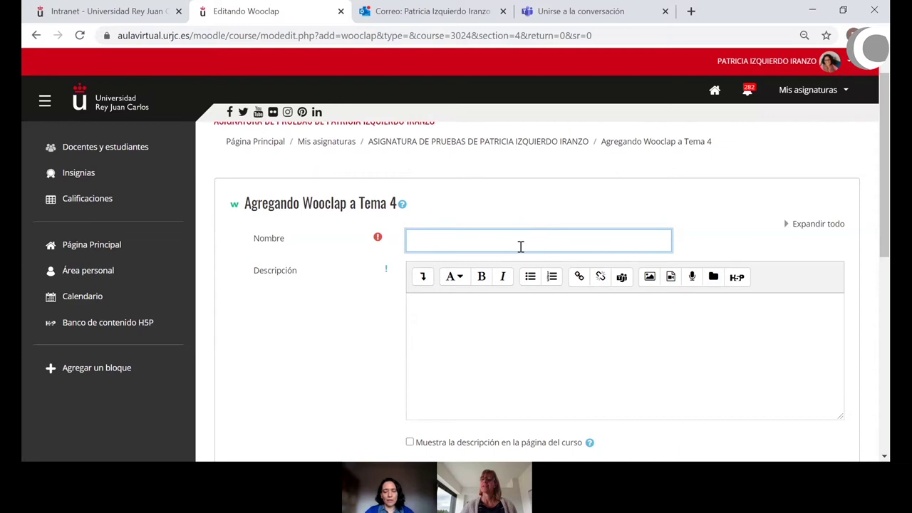
{"action": "type", "text": "DEmo"}
{"action": "key", "text": "BackSpace"}
{"action": "key", "text": "BackSpace"}
{"action": "key", "text": "BackSpace"}
{"action": "type", "text": "emo "}
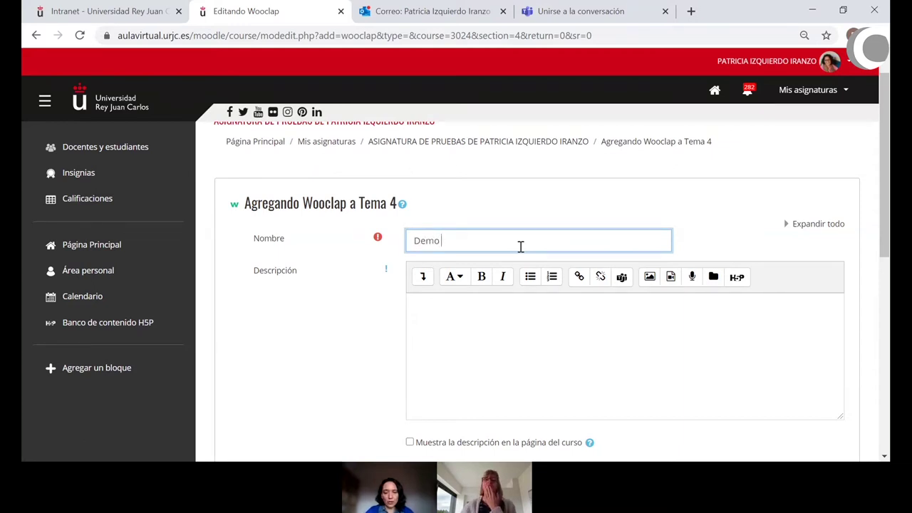
{"action": "type", "text": "compa"}
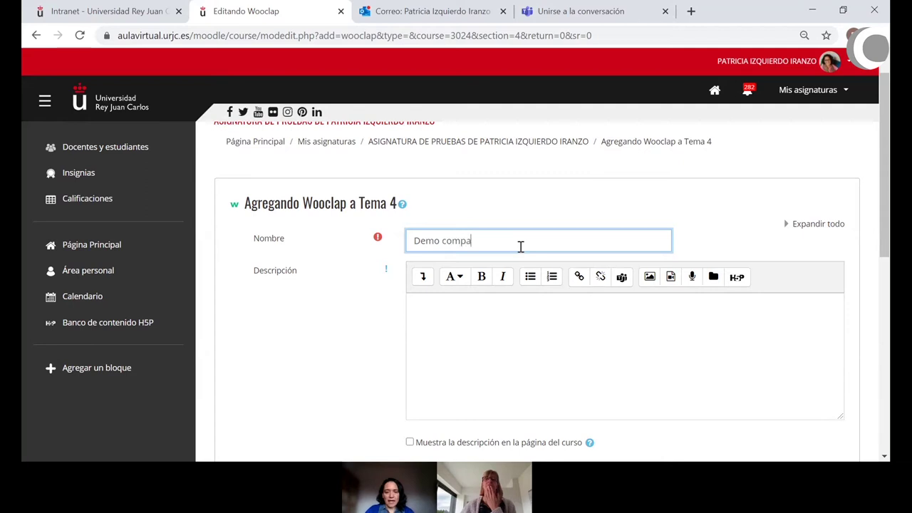
{"action": "type", "text": "ñeros"}
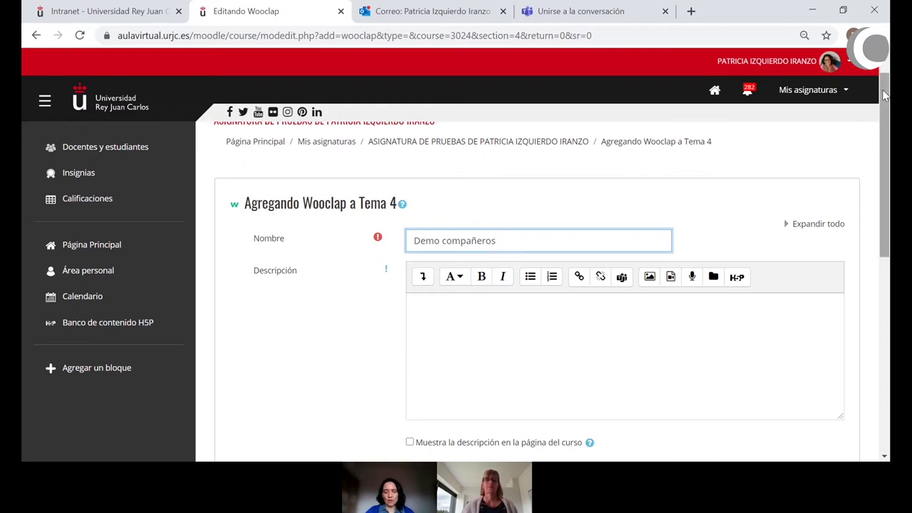
Save the Wooclap activity with its default module settings and return to the course.
{"action": "left_click_drag", "start_coordinate": [883, 96], "coordinate": [886, 214]}
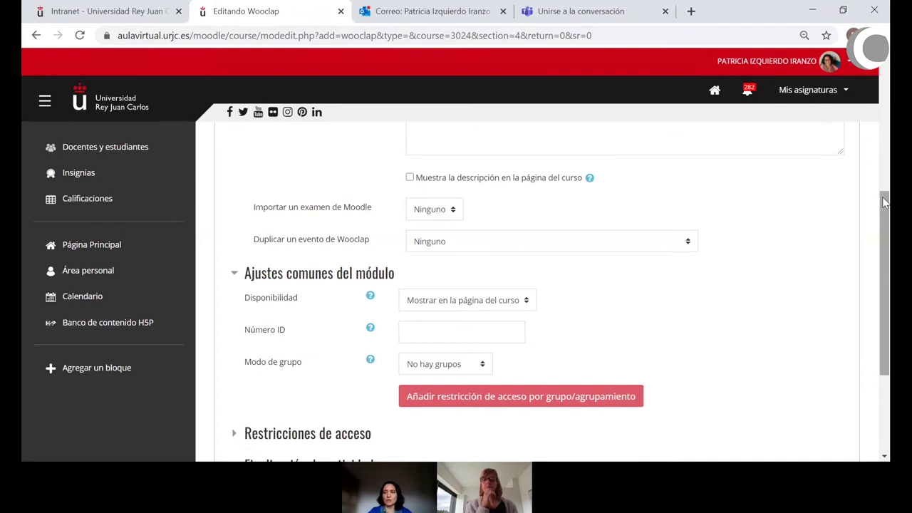
{"action": "scroll", "coordinate": [885, 202], "scroll_direction": "down", "scroll_amount": 3}
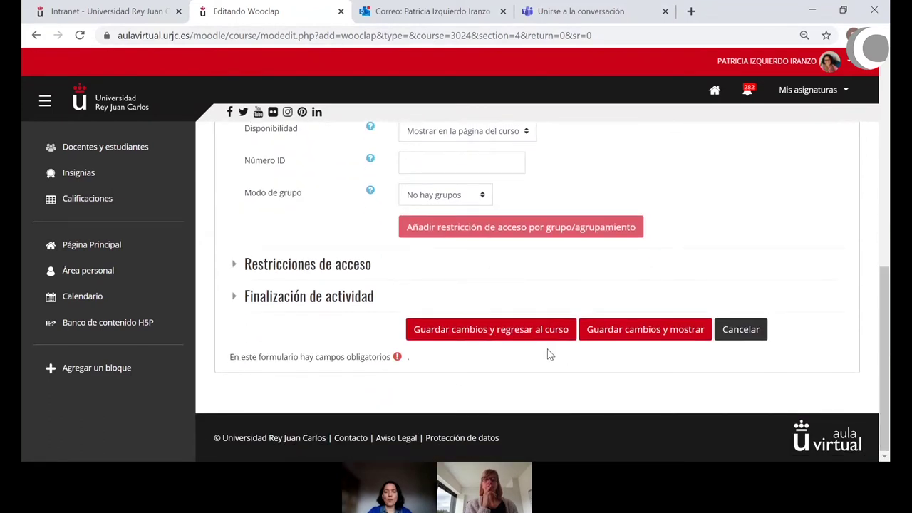
{"action": "left_click", "coordinate": [535, 335]}
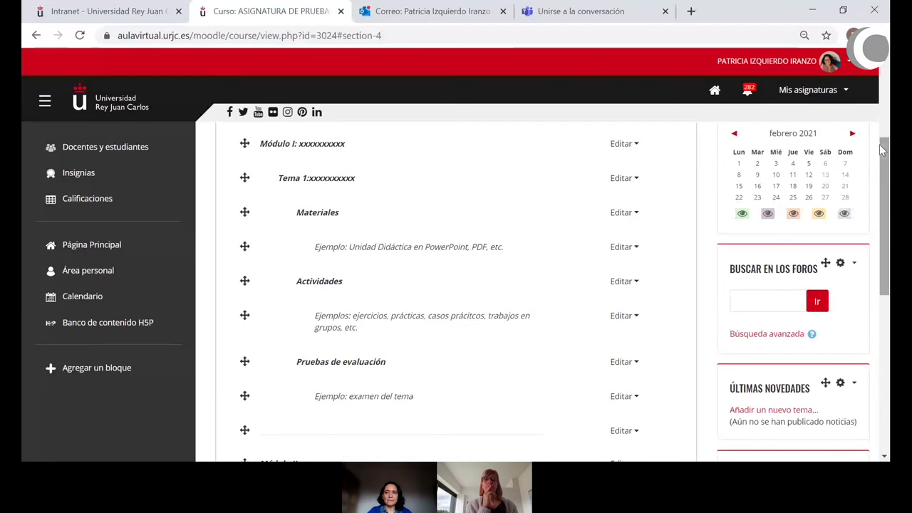
Open the Demo compañeros activity under Módulo II and accept Wooclap's cookie notice.
{"action": "left_click_drag", "start_coordinate": [883, 149], "coordinate": [880, 265]}
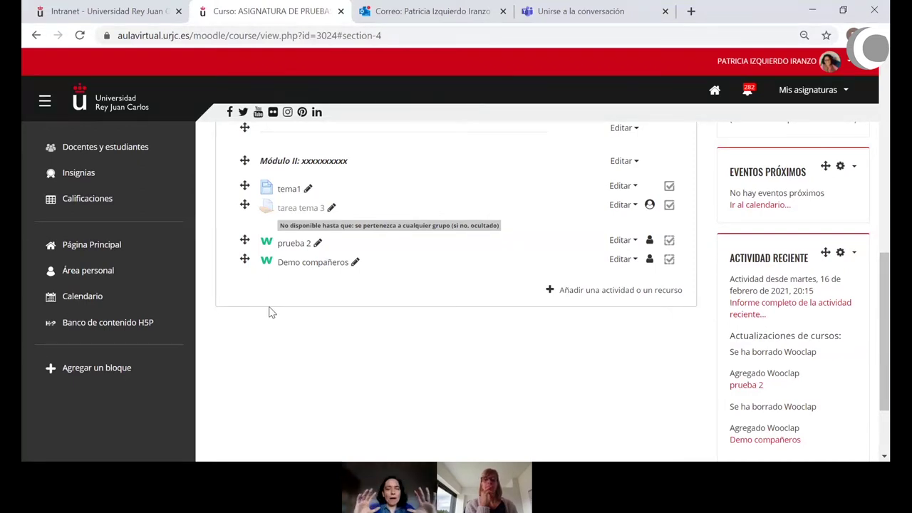
{"action": "left_click", "coordinate": [302, 264]}
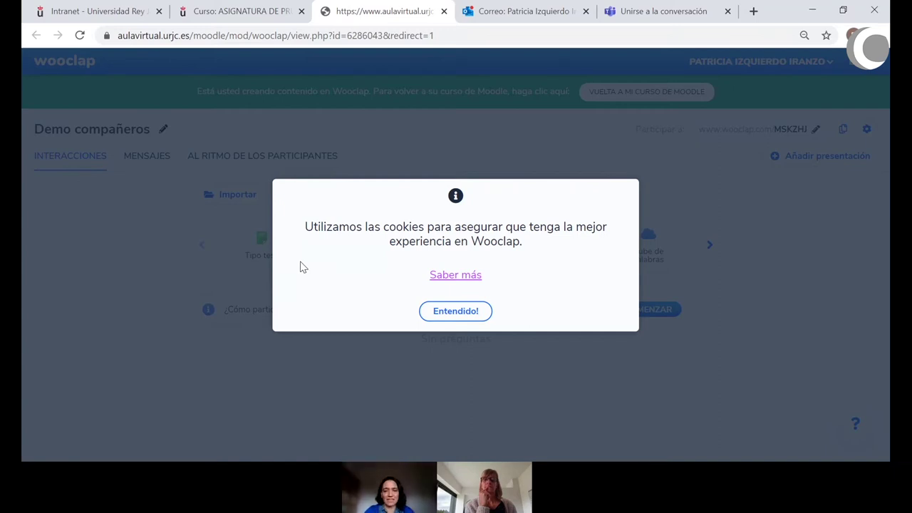
{"action": "left_click", "coordinate": [456, 312]}
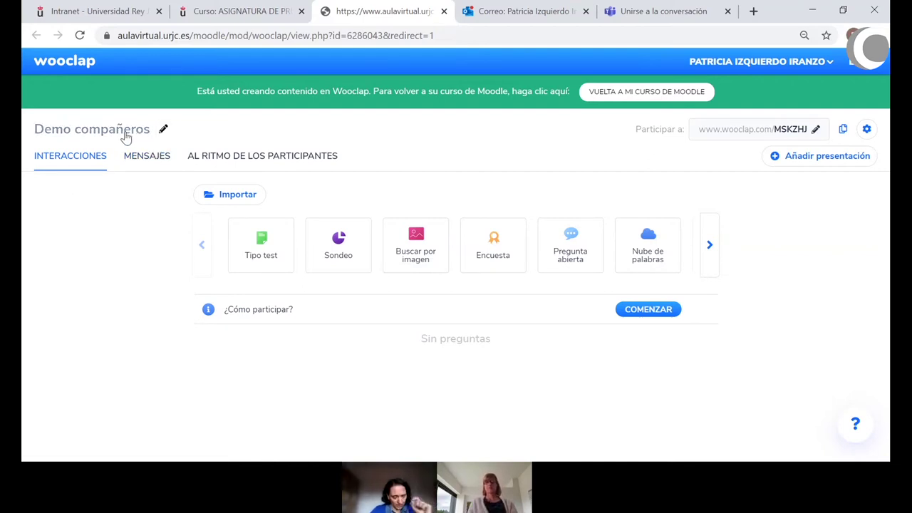
Open the event's title and participation code for editing without changing them, and try to copy the participation link.
{"action": "left_click", "coordinate": [164, 131]}
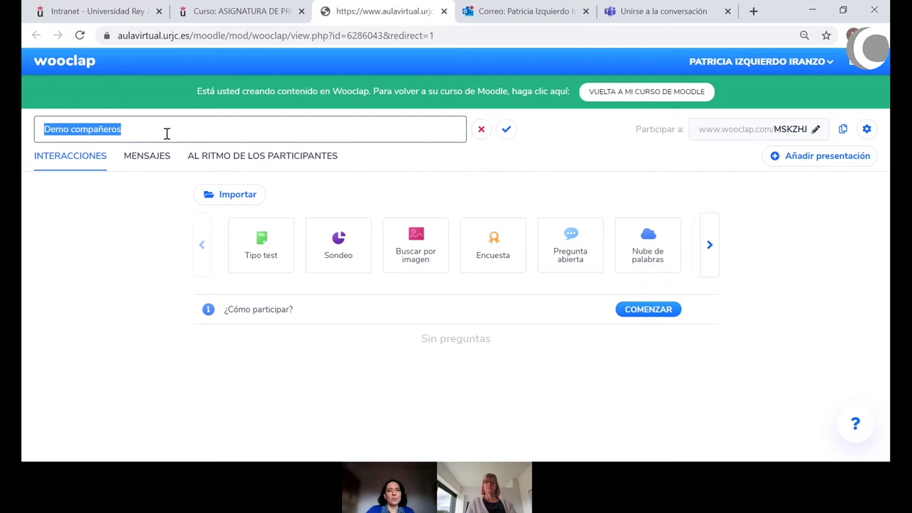
{"action": "left_click", "coordinate": [482, 131]}
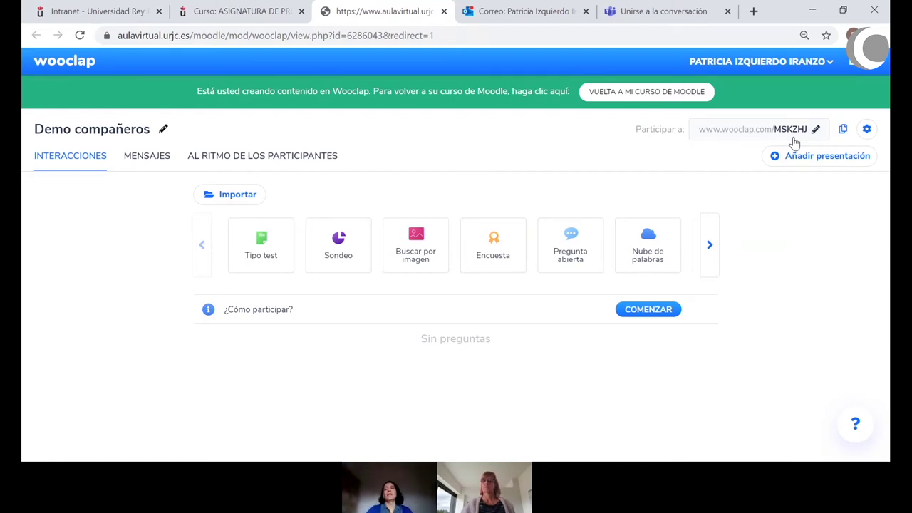
{"action": "left_click", "coordinate": [843, 130]}
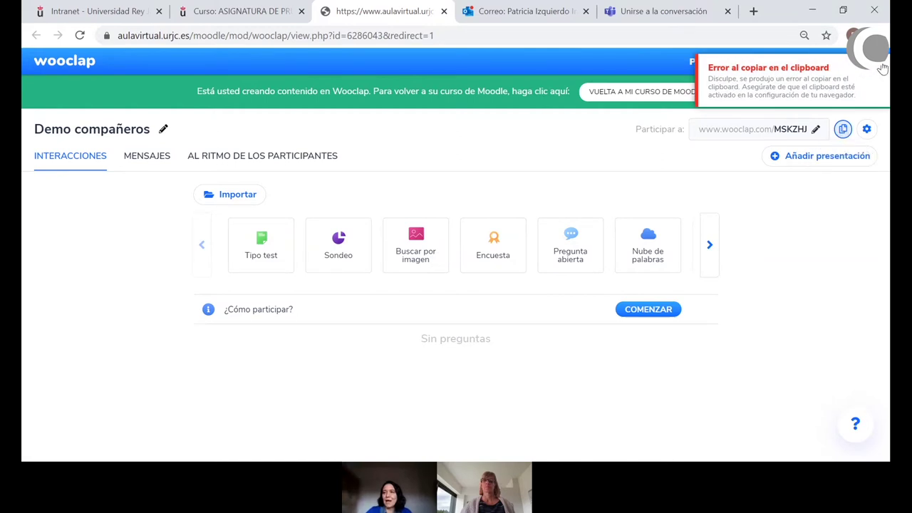
{"action": "left_click", "coordinate": [816, 131]}
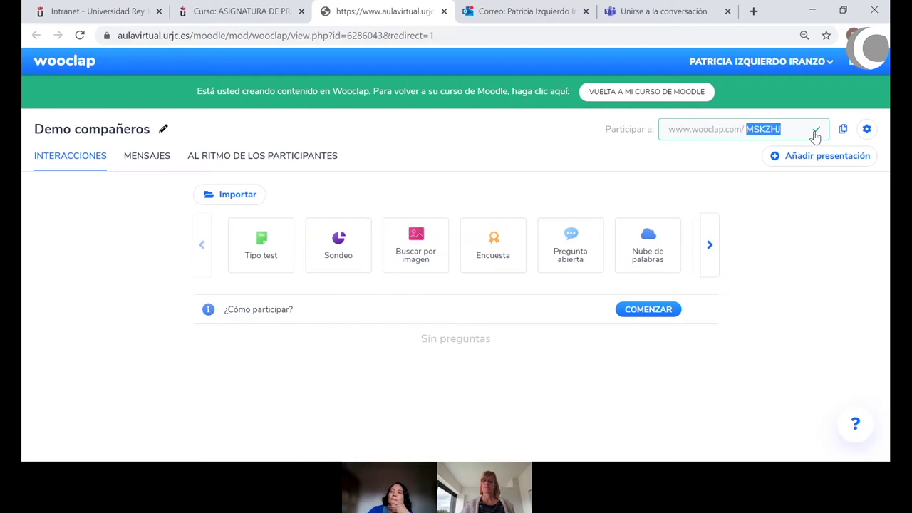
{"action": "left_click", "coordinate": [803, 218]}
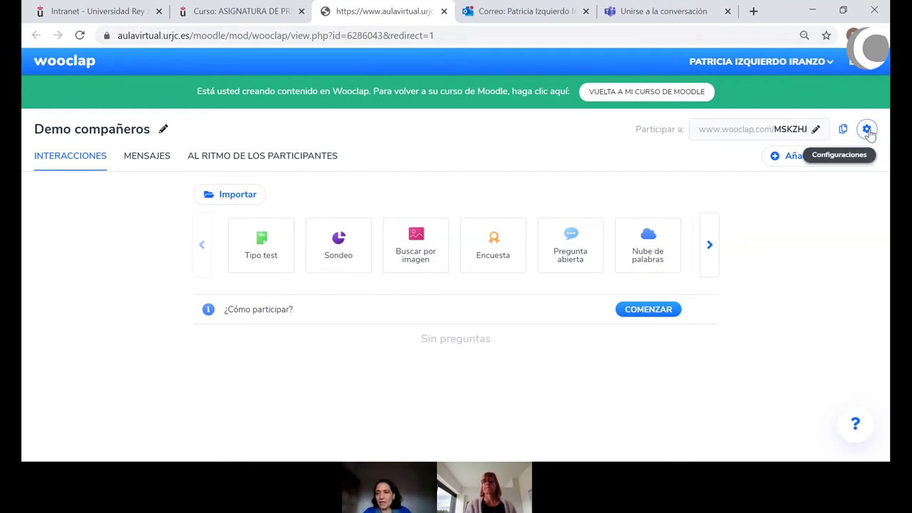
Examine the event's configuration options for authentication, participant names and result visibility, then close them.
{"action": "left_click", "coordinate": [867, 130]}
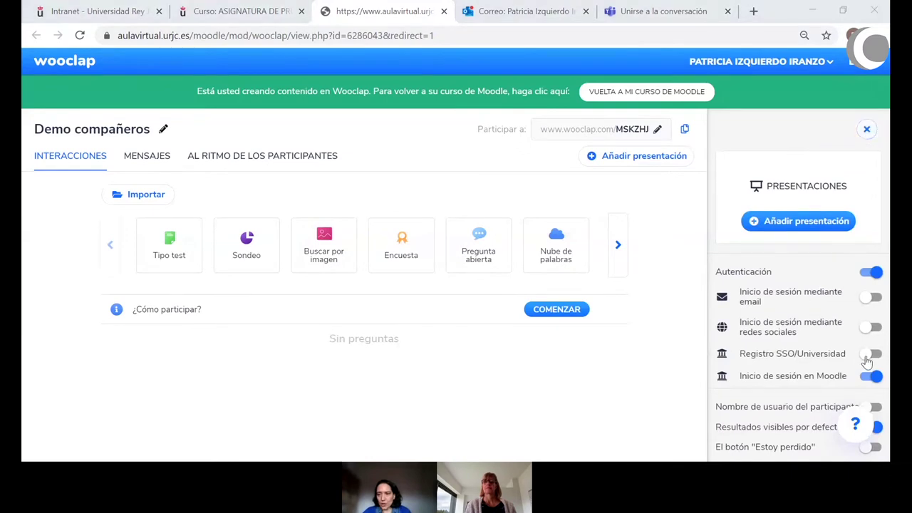
{"action": "scroll", "coordinate": [868, 362], "scroll_direction": "down", "scroll_amount": 1}
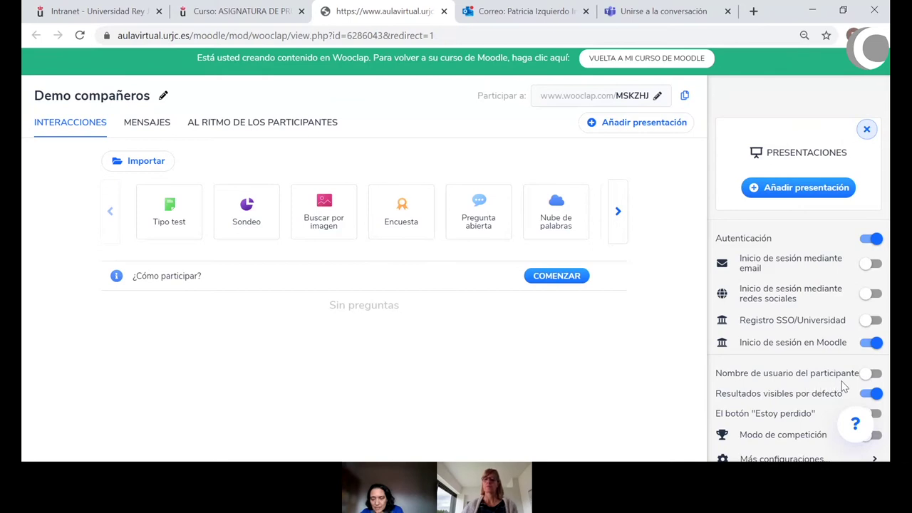
{"action": "mouse_move", "coordinate": [855, 381]}
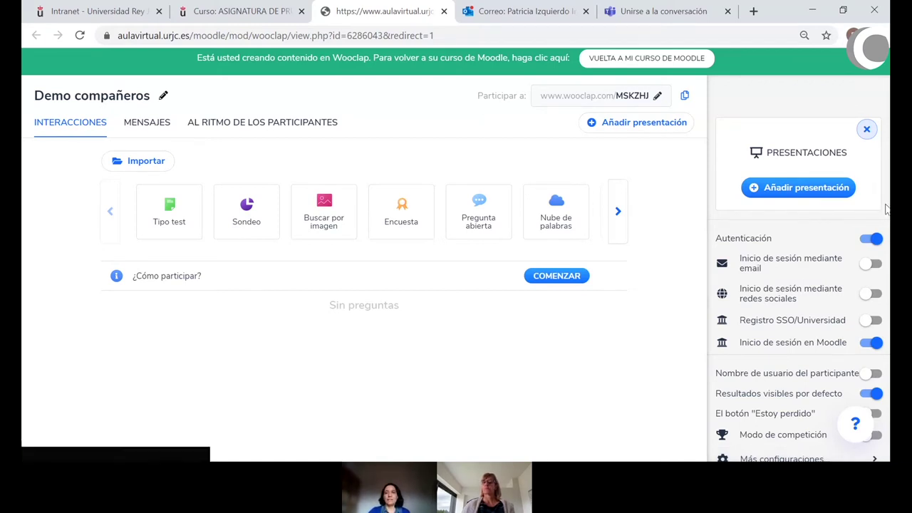
{"action": "left_click", "coordinate": [867, 130]}
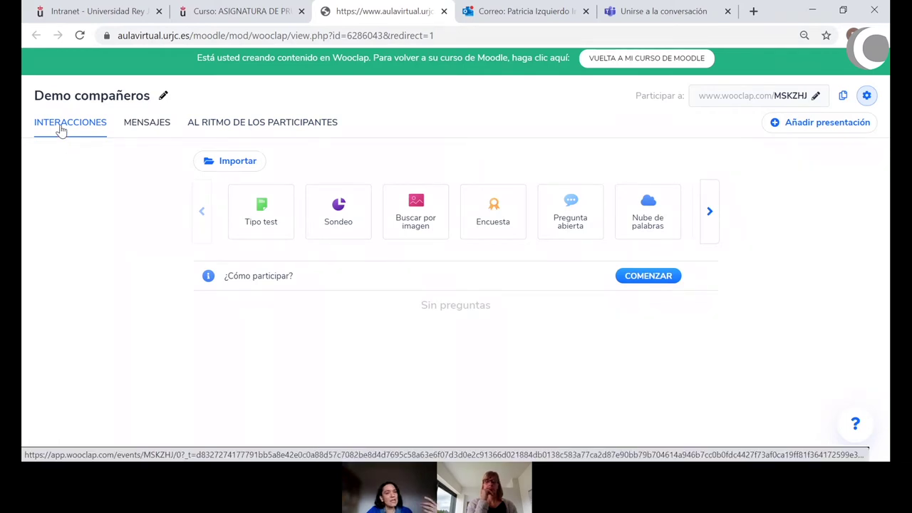
Create an empty participant-paced questionnaire with the default name, then return to the event's interactions.
{"action": "left_click", "coordinate": [283, 127]}
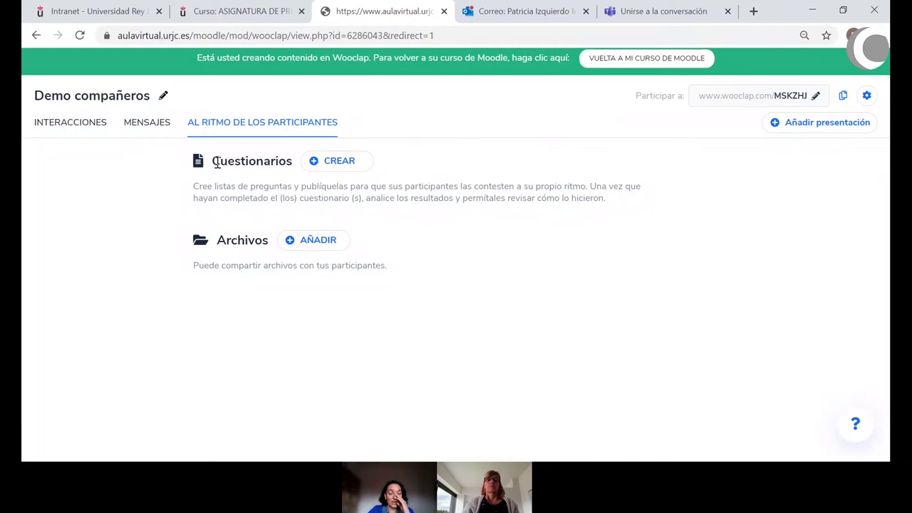
{"action": "left_click", "coordinate": [339, 162]}
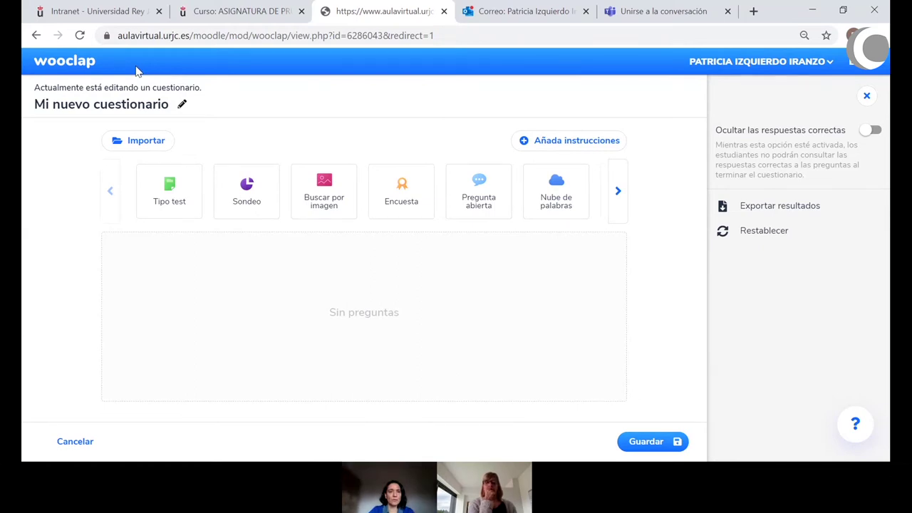
{"action": "left_click", "coordinate": [37, 37]}
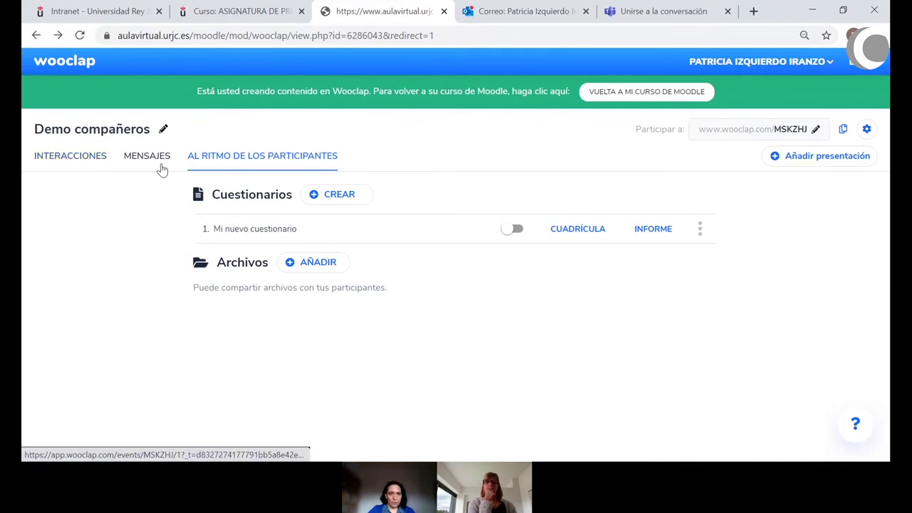
{"action": "left_click", "coordinate": [78, 163]}
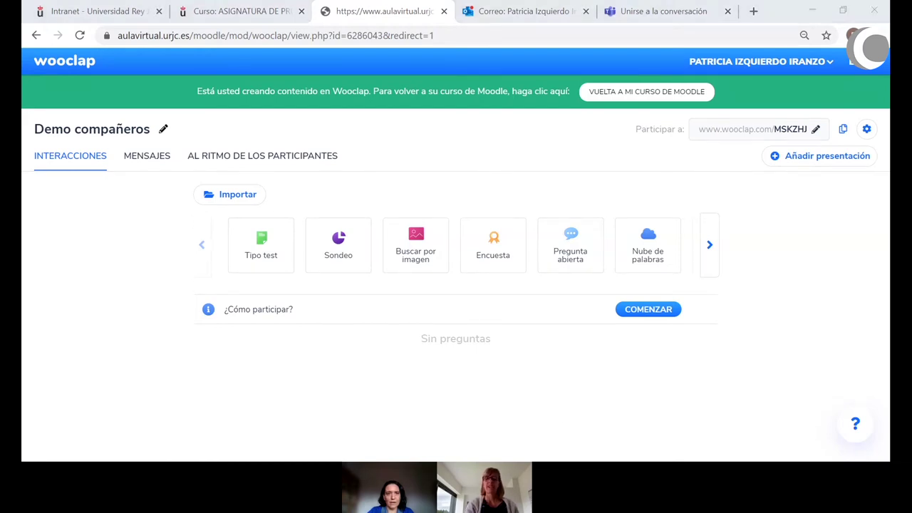
Exit the running vote presentation and look through the question list of the event "Taller wooclap ok".
{"action": "left_click", "coordinate": [492, 434]}
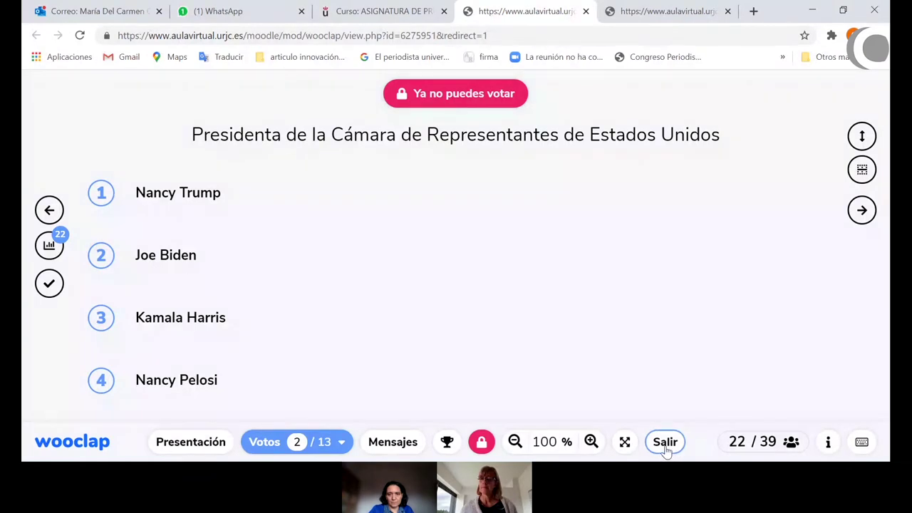
{"action": "left_click", "coordinate": [666, 444]}
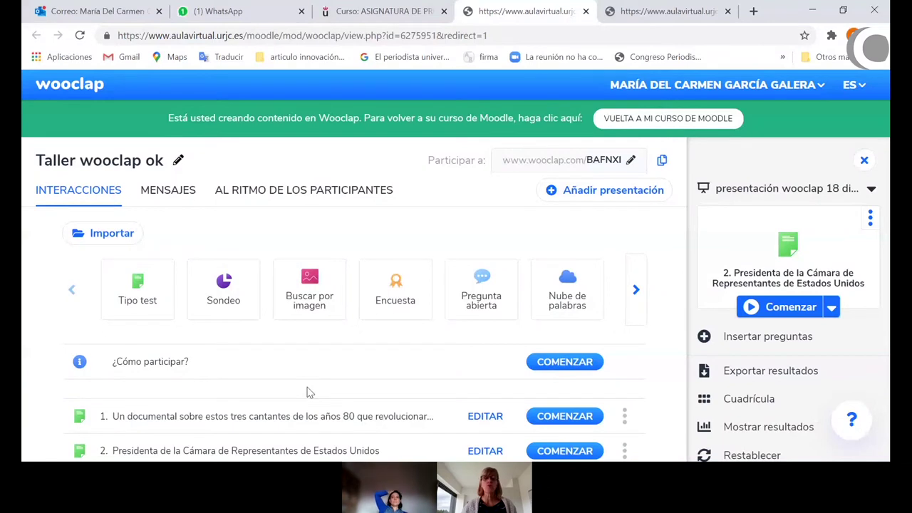
{"action": "scroll", "coordinate": [307, 391], "scroll_direction": "down", "scroll_amount": 2}
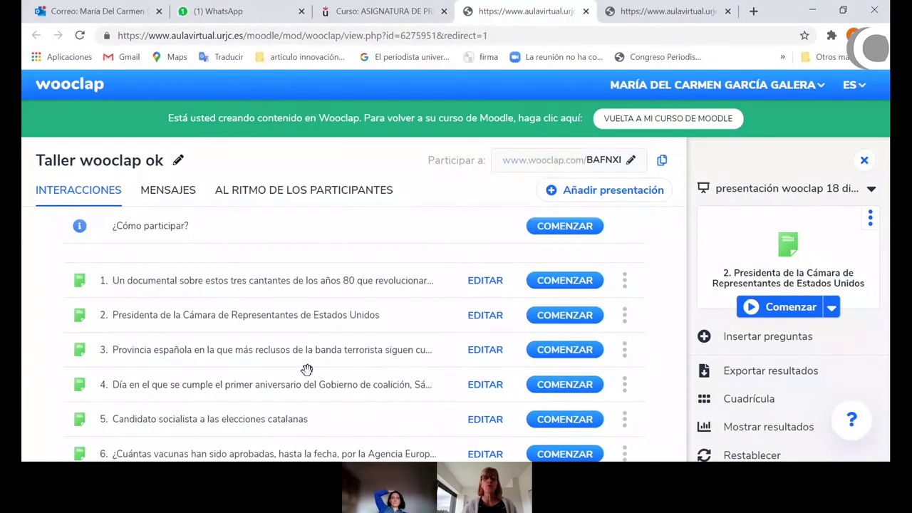
{"action": "scroll", "coordinate": [307, 369], "scroll_direction": "down", "scroll_amount": 3}
{"action": "scroll", "coordinate": [305, 370], "scroll_direction": "up", "scroll_amount": 5}
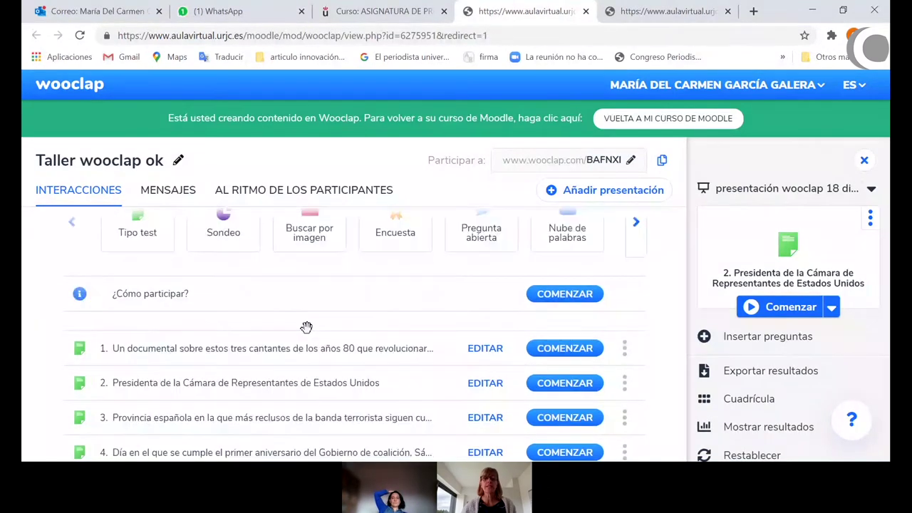
{"action": "scroll", "coordinate": [212, 387], "scroll_direction": "down", "scroll_amount": 1}
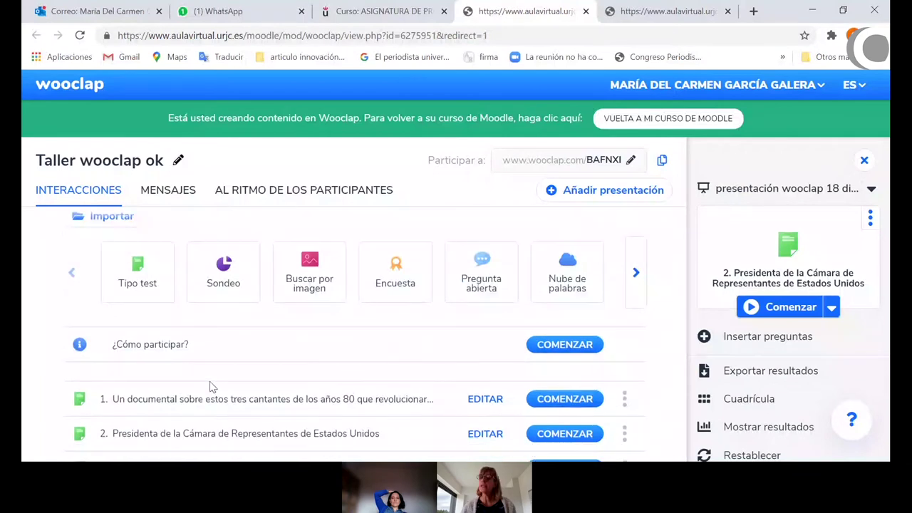
Open the event's list of presentations and start "presentación wooclap 18 diciembre".
{"action": "scroll", "coordinate": [212, 387], "scroll_direction": "down", "scroll_amount": 1}
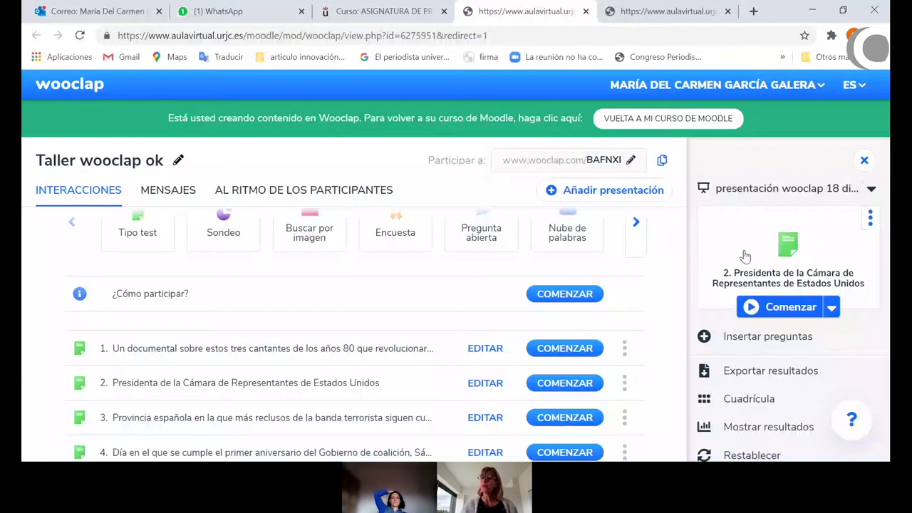
{"action": "scroll", "coordinate": [744, 255], "scroll_direction": "down", "scroll_amount": 1}
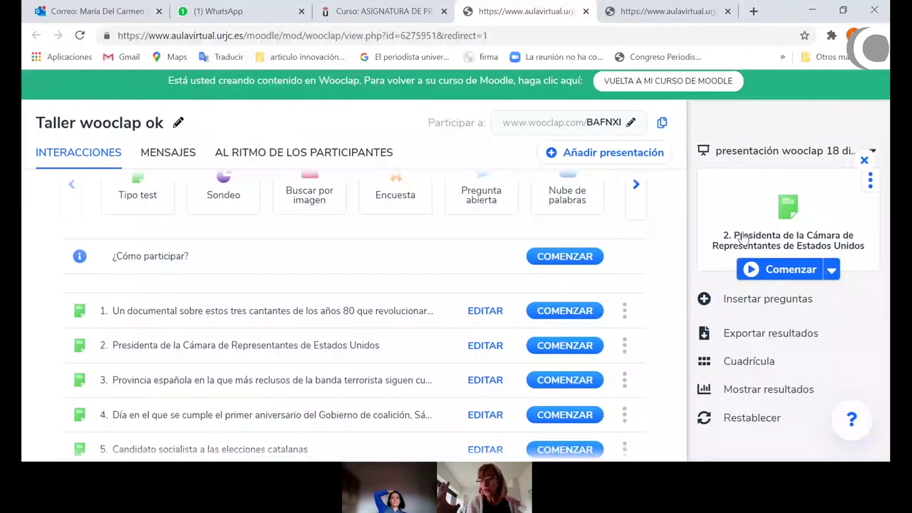
{"action": "scroll", "coordinate": [738, 240], "scroll_direction": "up", "scroll_amount": 1}
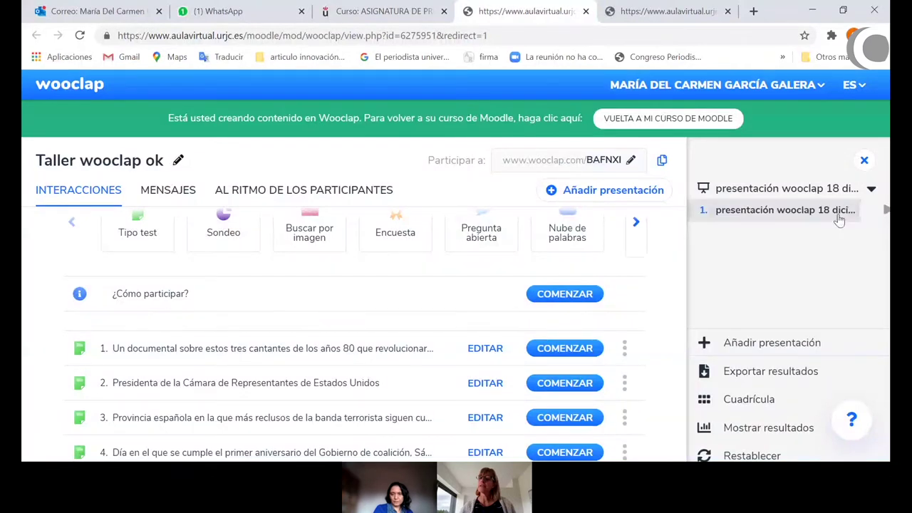
{"action": "scroll", "coordinate": [758, 259], "scroll_direction": "down", "scroll_amount": 1}
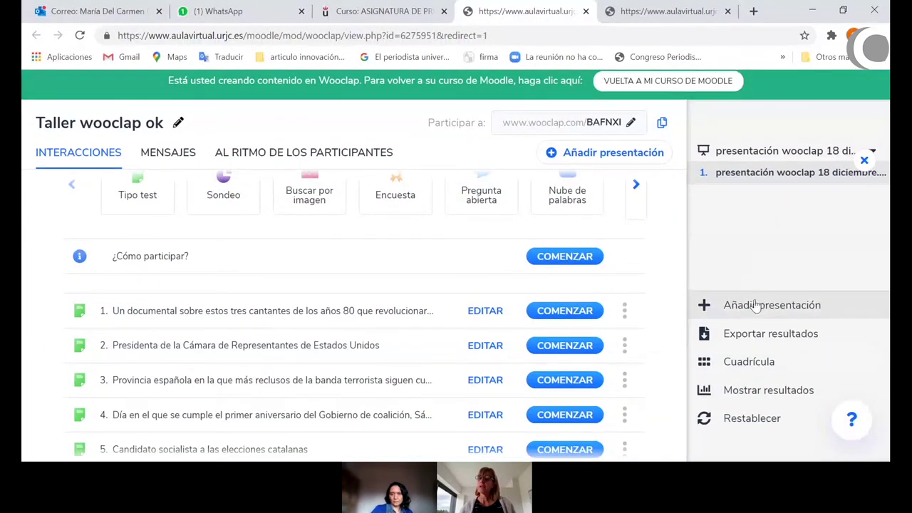
{"action": "scroll", "coordinate": [748, 251], "scroll_direction": "up", "scroll_amount": 1}
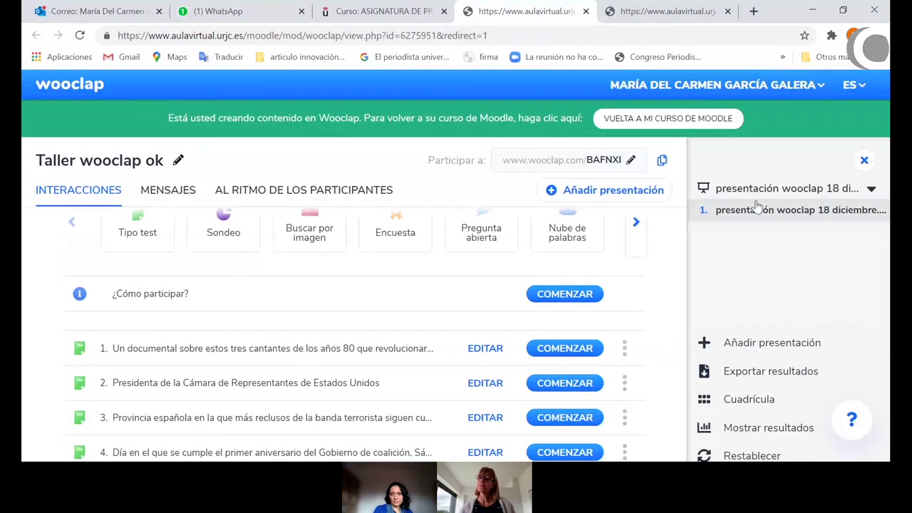
{"action": "scroll", "coordinate": [744, 235], "scroll_direction": "down", "scroll_amount": 1}
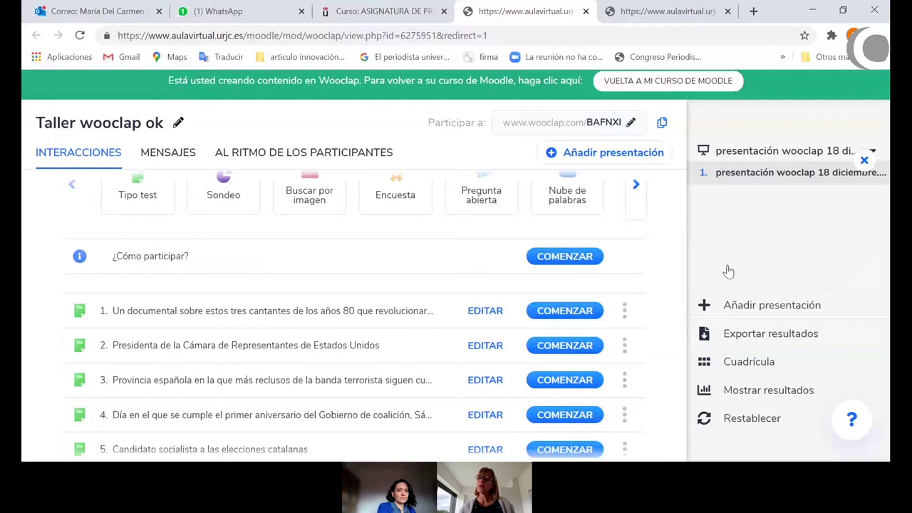
{"action": "mouse_move", "coordinate": [774, 163]}
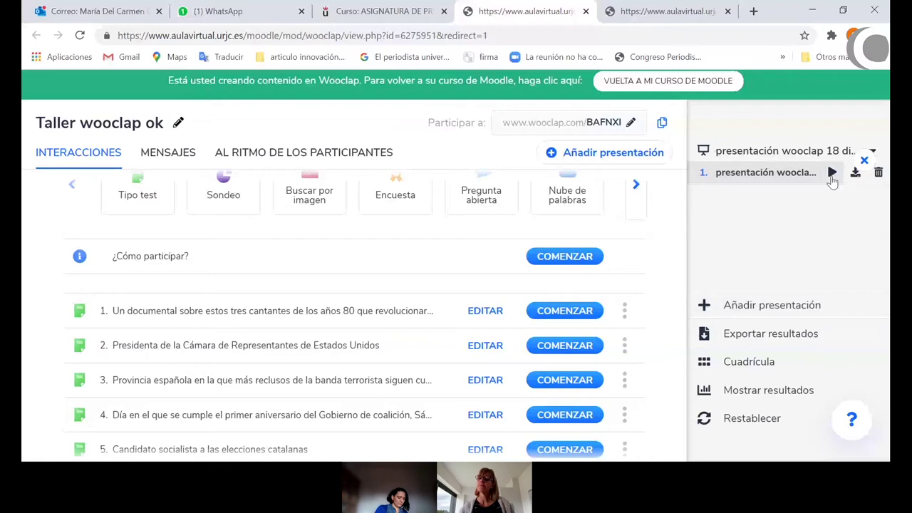
{"action": "left_click", "coordinate": [832, 173]}
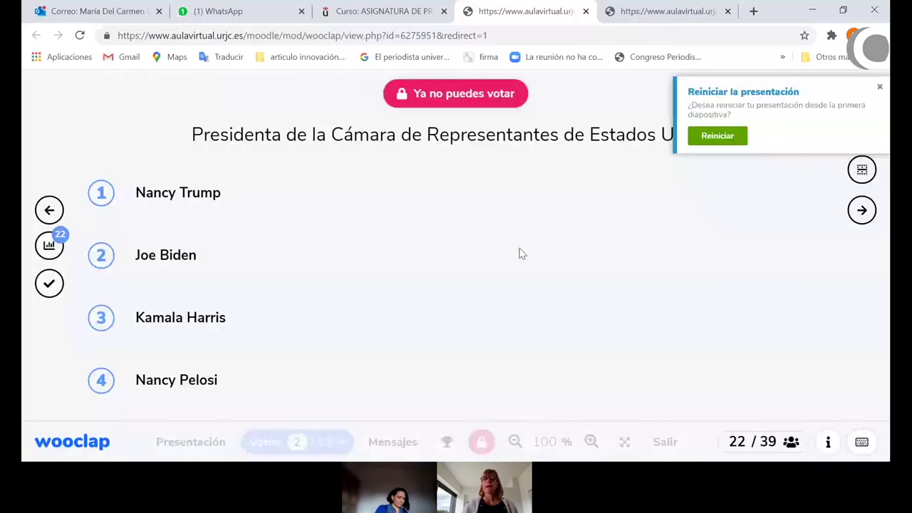
Go back through the running presentation to the "Taller aprendizaje interactivo" slide, then exit to the event page.
{"action": "left_click", "coordinate": [51, 211]}
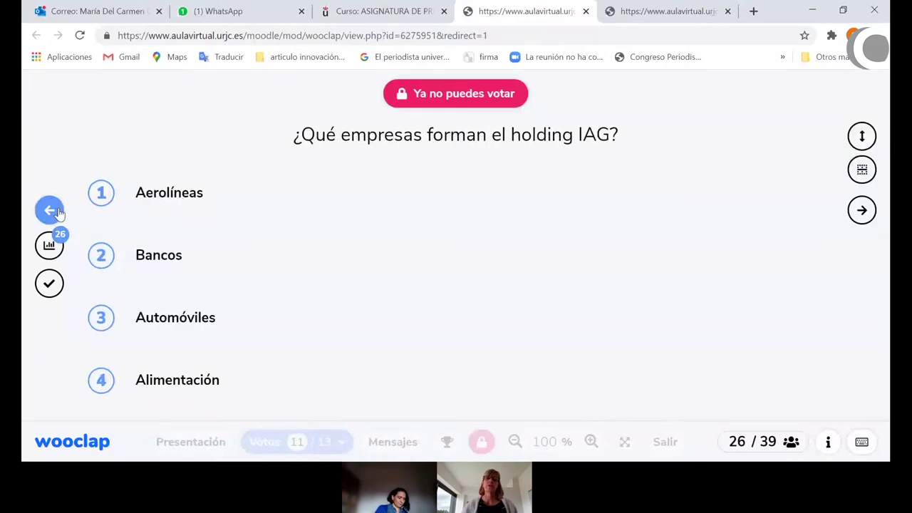
{"action": "left_click", "coordinate": [49, 210]}
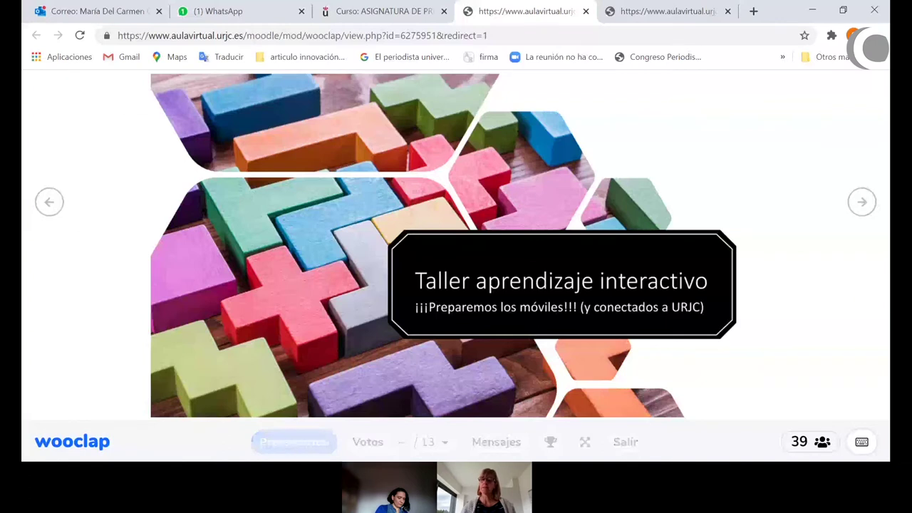
{"action": "left_click", "coordinate": [623, 442]}
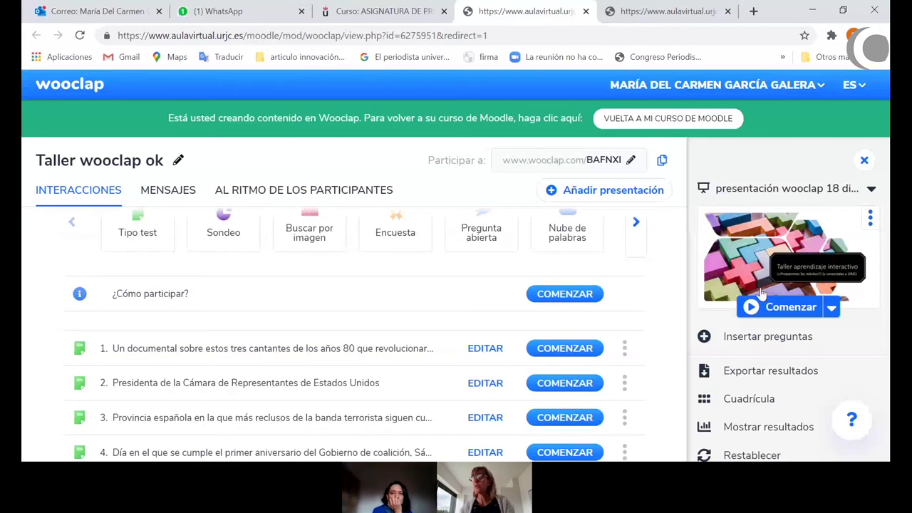
Insert the question about the coalition government's first anniversary as slide 6, after the IAG holding question, and save the presentation.
{"action": "left_click", "coordinate": [753, 344]}
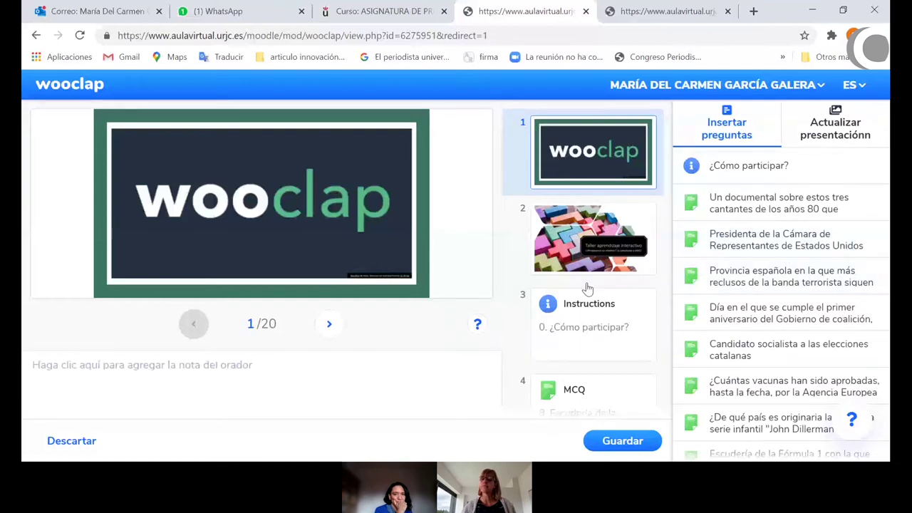
{"action": "scroll", "coordinate": [587, 288], "scroll_direction": "down", "scroll_amount": 3}
{"action": "scroll", "coordinate": [617, 329], "scroll_direction": "down", "scroll_amount": 3}
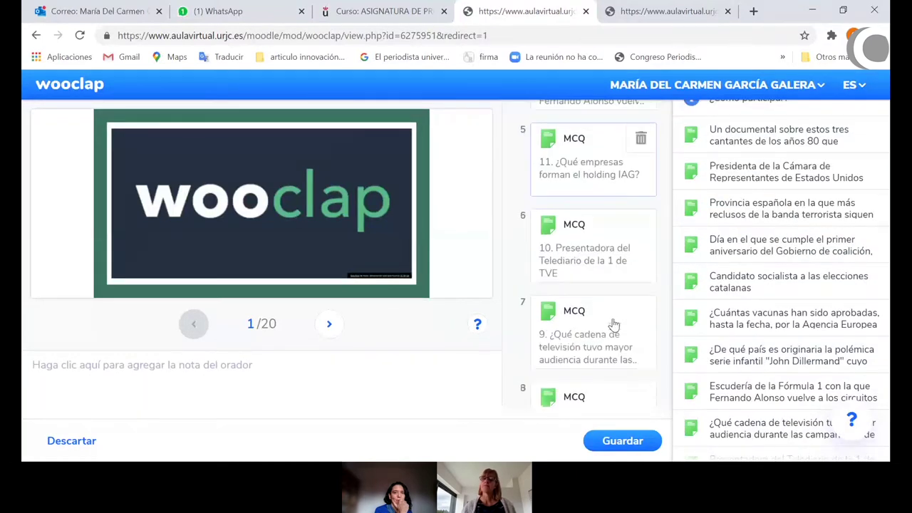
{"action": "left_click_drag", "start_coordinate": [755, 244], "coordinate": [599, 246]}
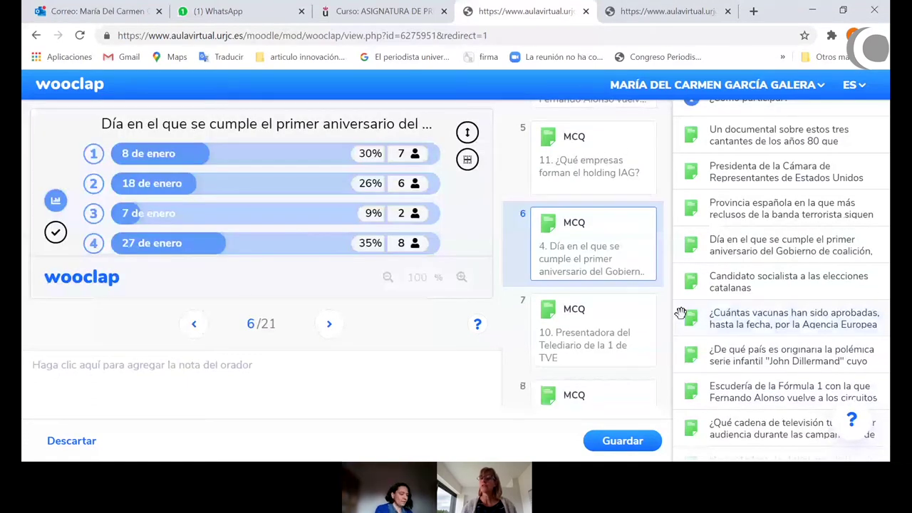
{"action": "scroll", "coordinate": [744, 260], "scroll_direction": "up", "scroll_amount": 1}
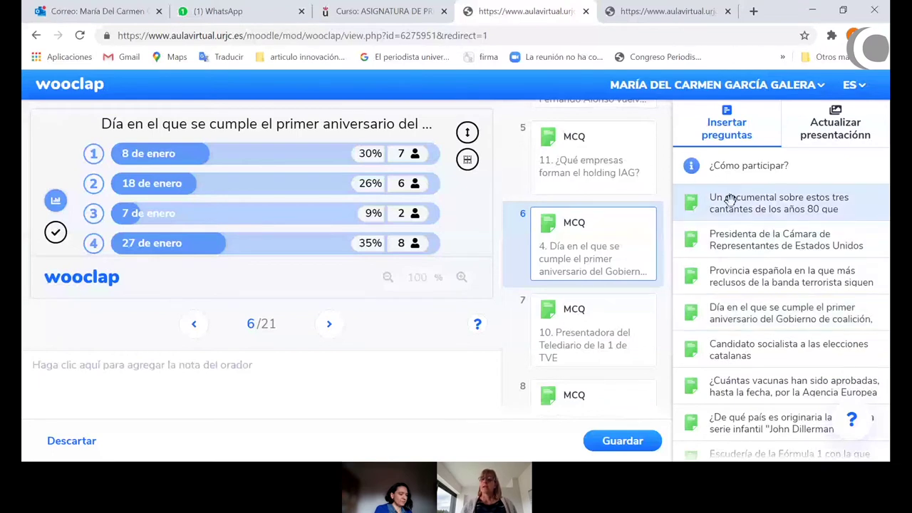
{"action": "scroll", "coordinate": [654, 287], "scroll_direction": "down", "scroll_amount": 2}
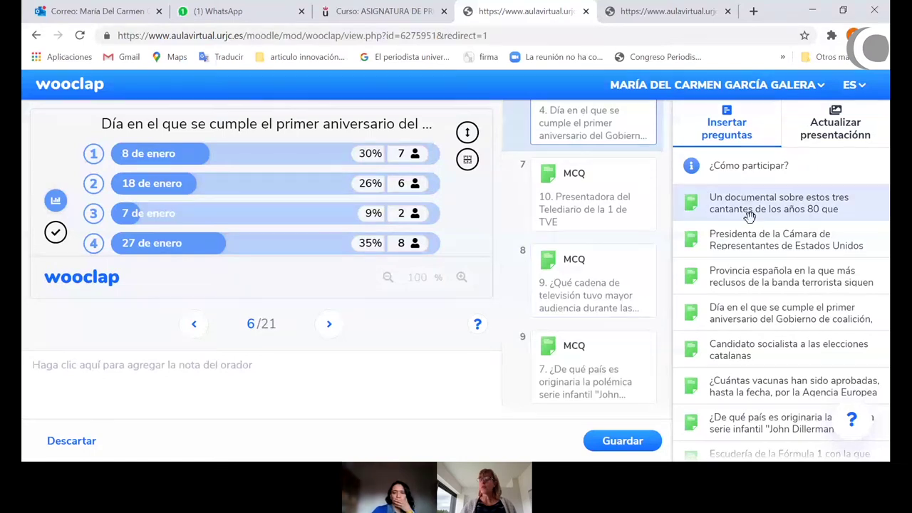
{"action": "left_click", "coordinate": [641, 441]}
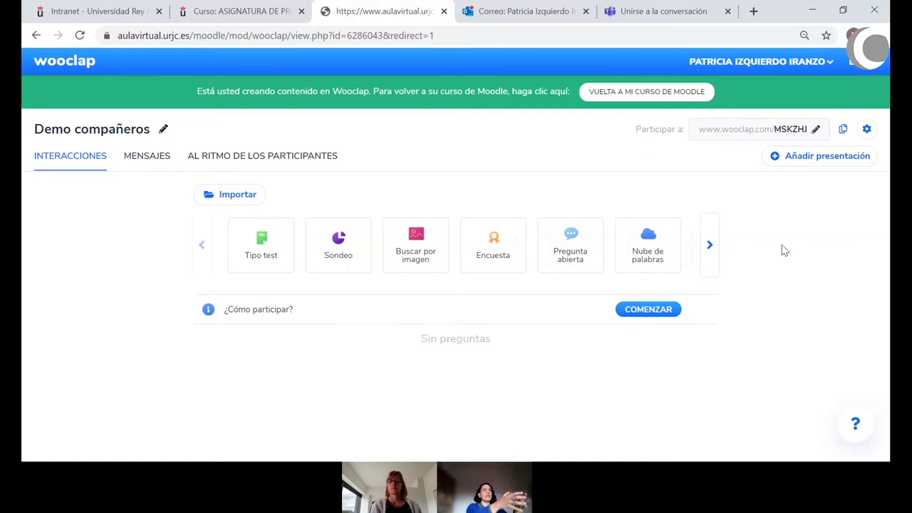
Import all interactions from the event "Match proceso convergencia" into "Demo compañeros".
{"action": "left_click", "coordinate": [235, 199]}
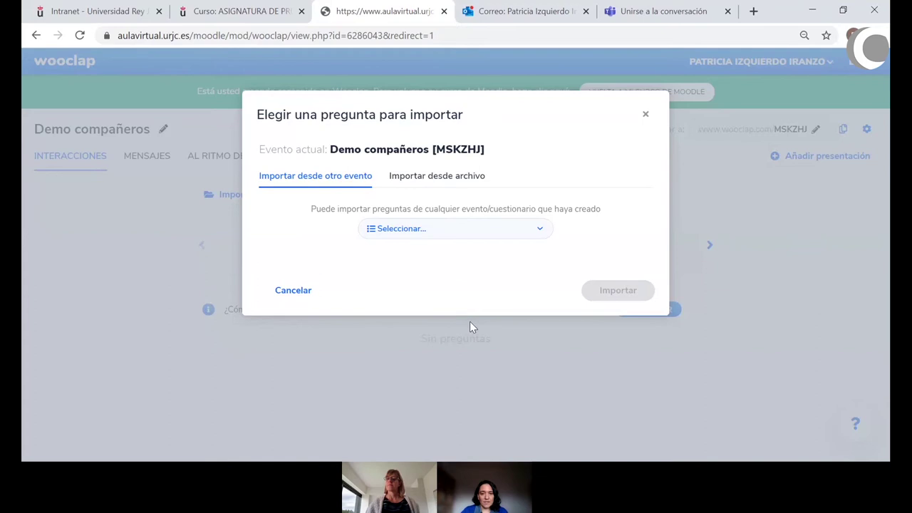
{"action": "key", "text": "Down"}
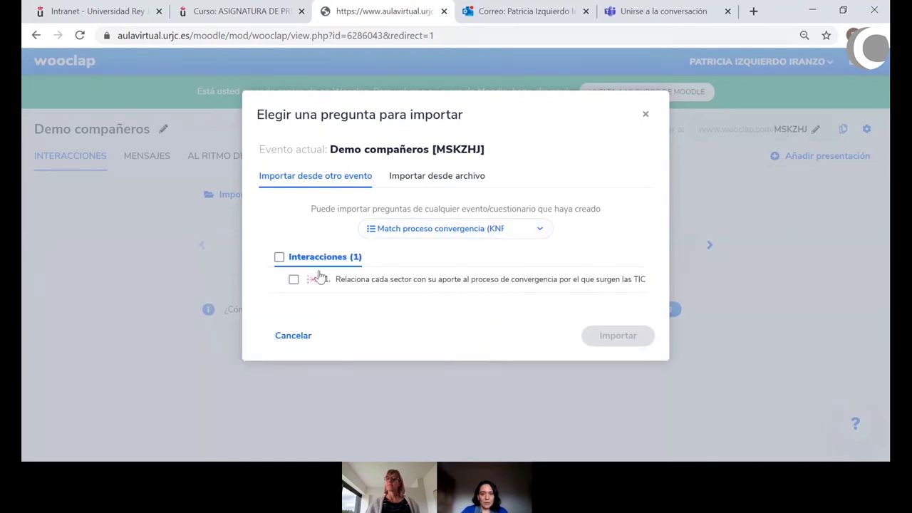
{"action": "left_click", "coordinate": [279, 257]}
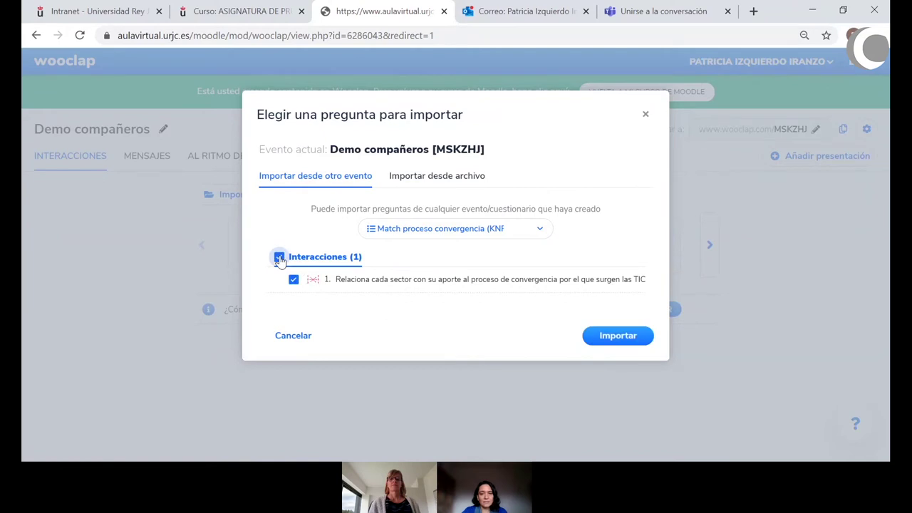
{"action": "left_click", "coordinate": [615, 340]}
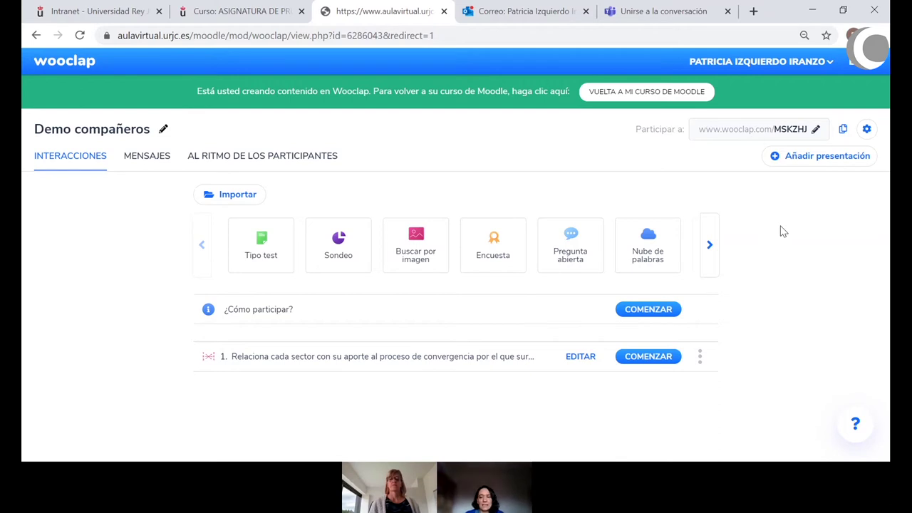
Launch the imported matching question to preview it, then leave the presentation and return to the event's interactions.
{"action": "left_click", "coordinate": [644, 365]}
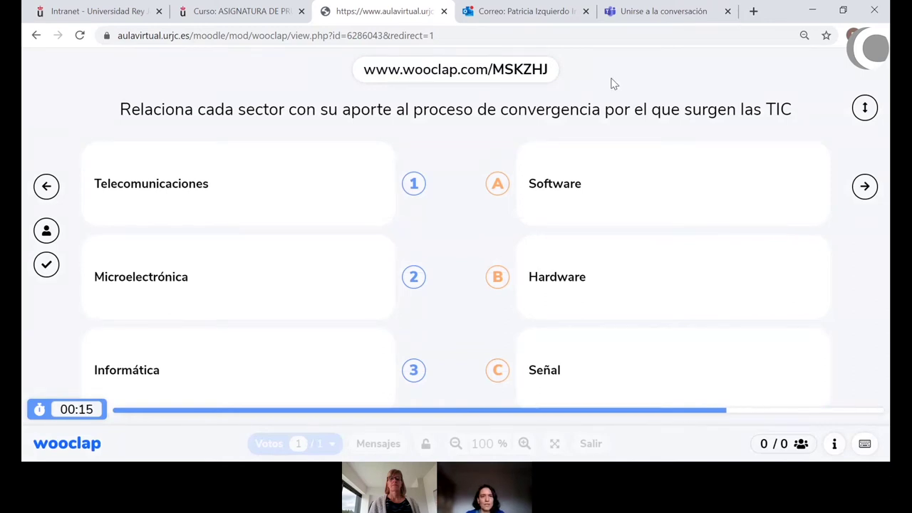
{"action": "right_click", "coordinate": [36, 39]}
{"action": "key", "text": "Escape"}
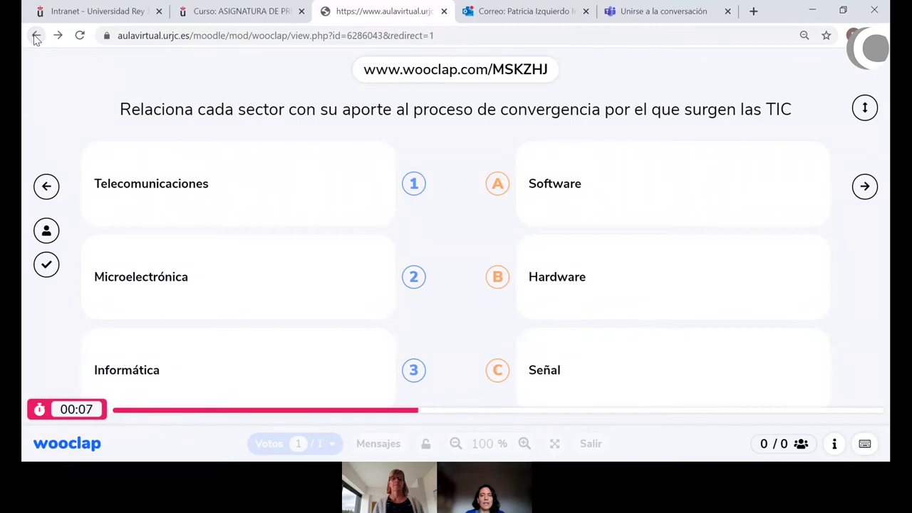
{"action": "left_click", "coordinate": [864, 191]}
{"action": "left_click", "coordinate": [864, 188]}
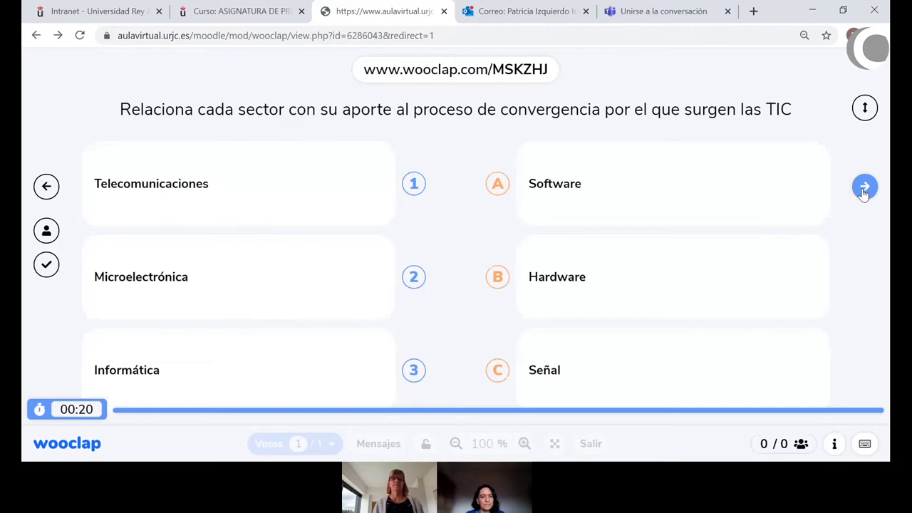
{"action": "left_click", "coordinate": [864, 190]}
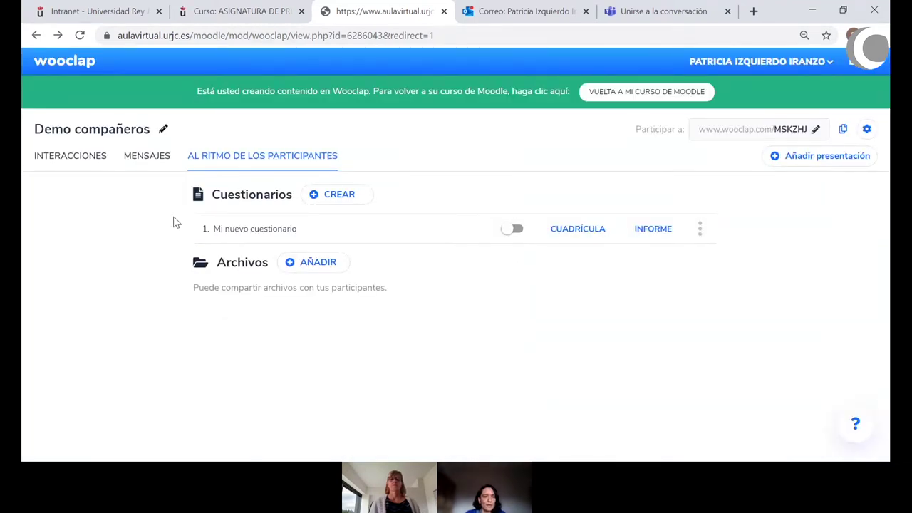
{"action": "left_click", "coordinate": [84, 161]}
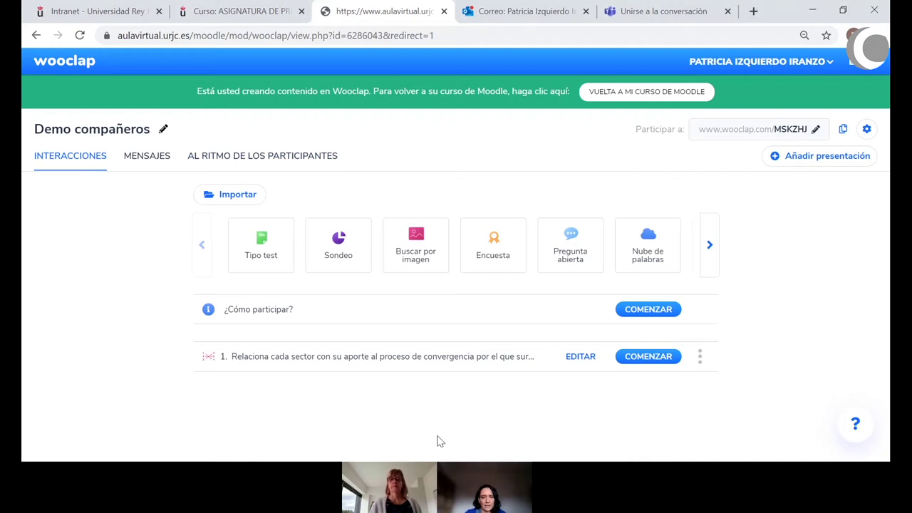
Examine the additional actions offered for the imported matching question, including export, duplicate, embed, reset and delete.
{"action": "left_click", "coordinate": [700, 358]}
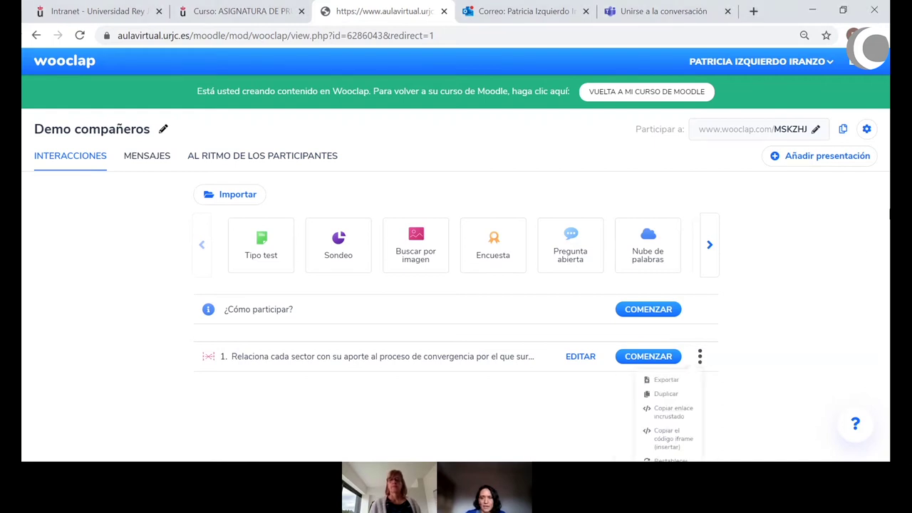
{"action": "scroll", "coordinate": [456, 285], "scroll_direction": "down", "scroll_amount": 1}
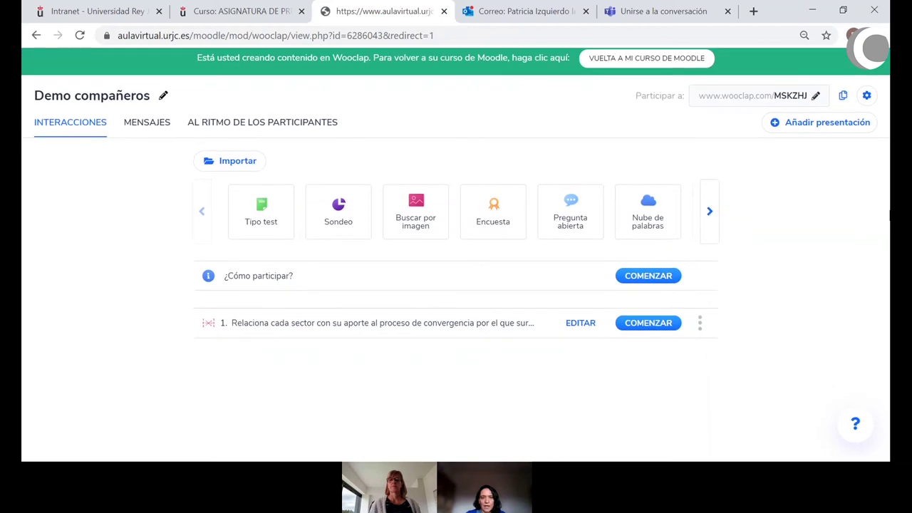
{"action": "left_click", "coordinate": [699, 323]}
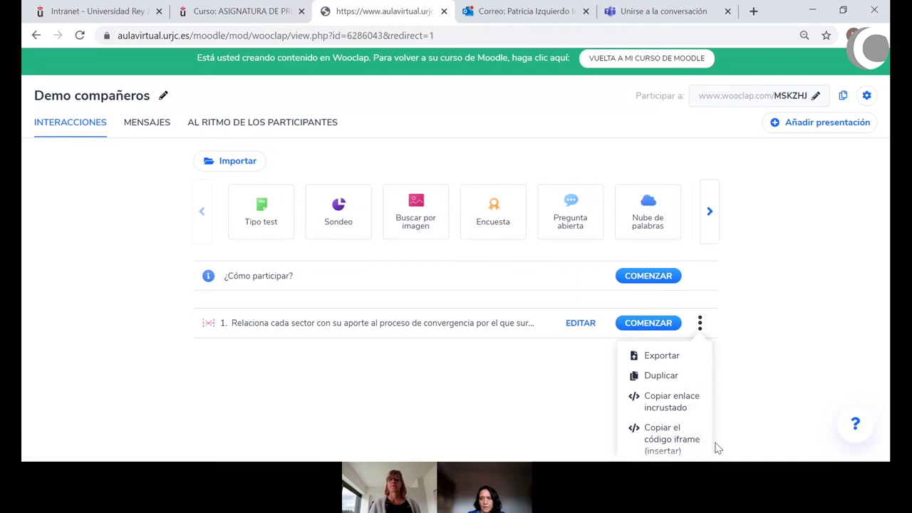
{"action": "left_click", "coordinate": [699, 328]}
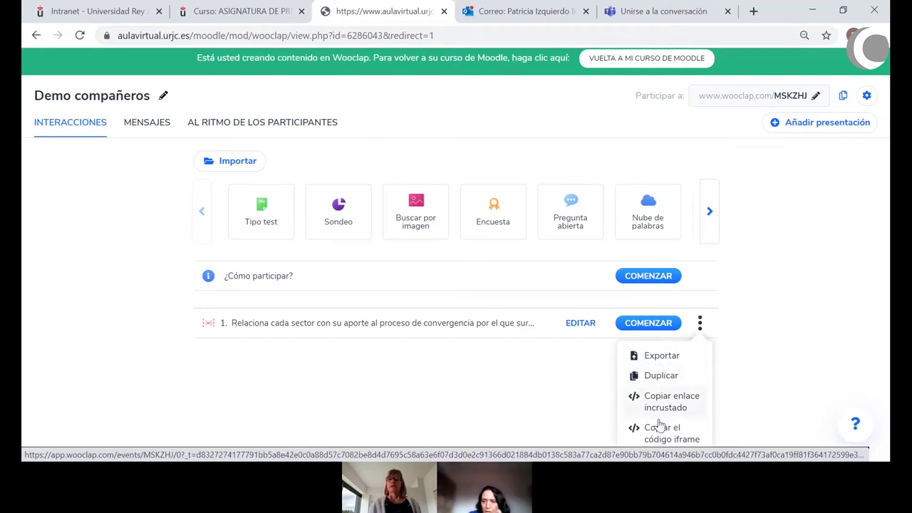
{"action": "left_click", "coordinate": [773, 366]}
{"action": "left_click", "coordinate": [699, 328]}
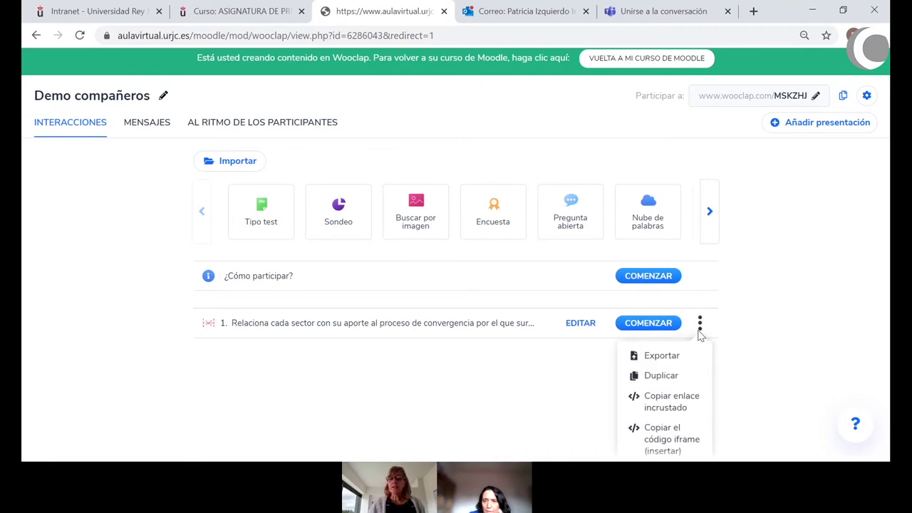
{"action": "left_click", "coordinate": [775, 290]}
{"action": "scroll", "coordinate": [886, 283], "scroll_direction": "right", "scroll_amount": 1}
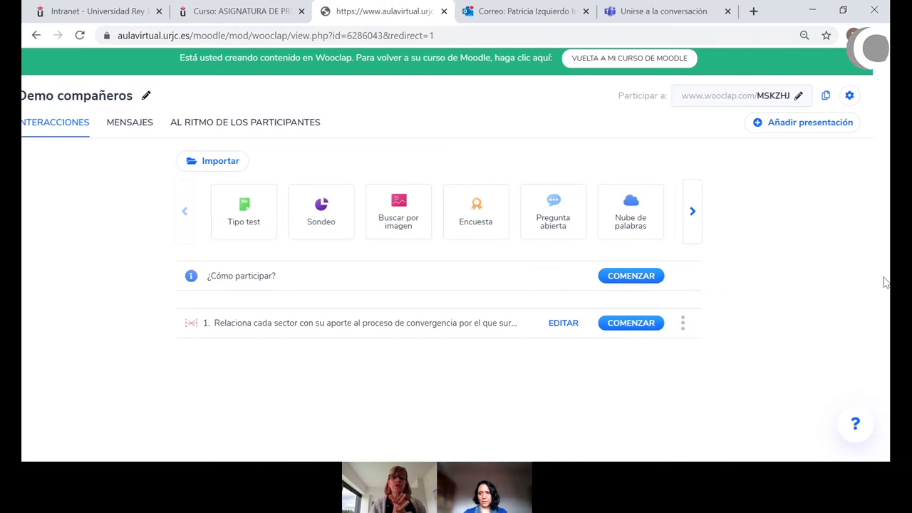
{"action": "scroll", "coordinate": [886, 283], "scroll_direction": "right", "scroll_amount": 1}
{"action": "left_click", "coordinate": [654, 377]}
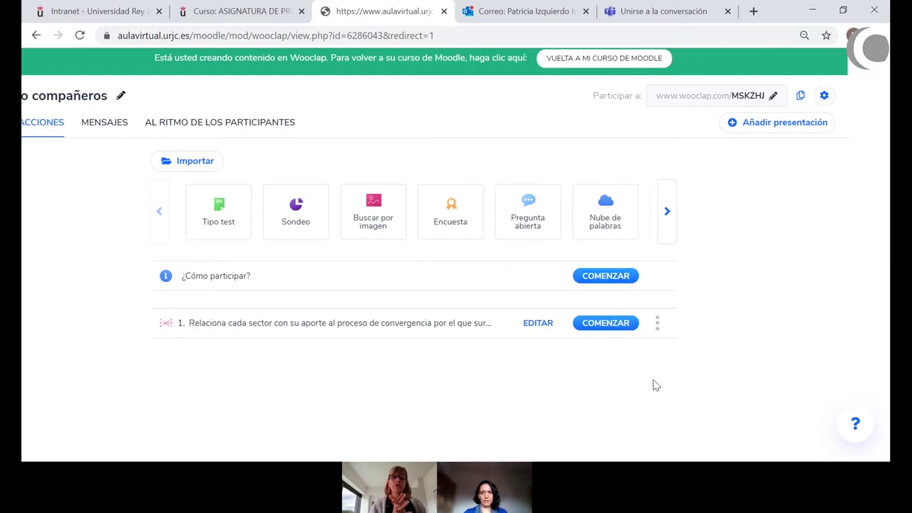
{"action": "left_click", "coordinate": [657, 324]}
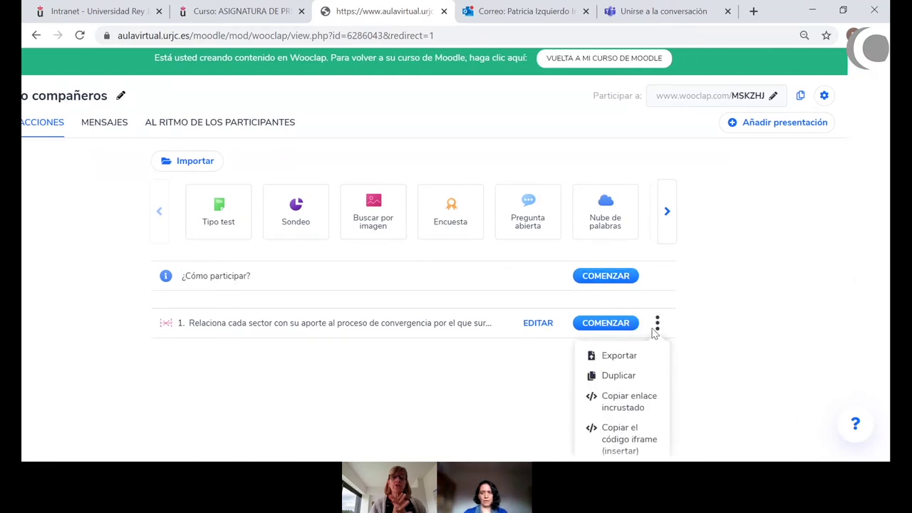
{"action": "scroll", "coordinate": [591, 371], "scroll_direction": "down", "scroll_amount": 1}
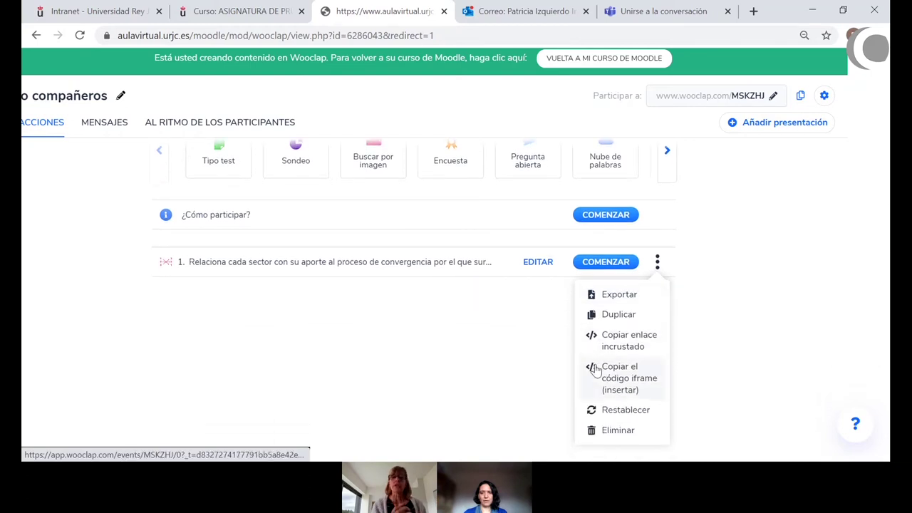
Delete the imported matching question from the "Demo compañeros" event and confirm its removal.
{"action": "left_click", "coordinate": [619, 433]}
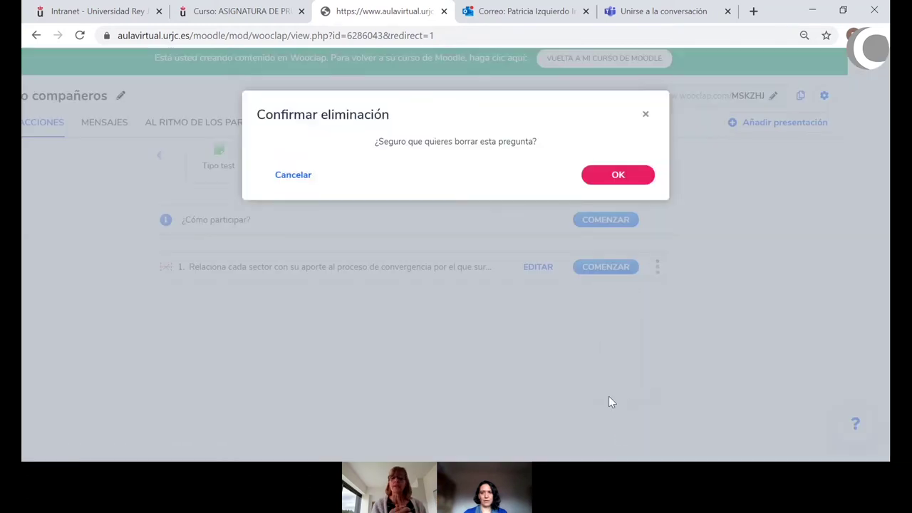
{"action": "left_click", "coordinate": [619, 179]}
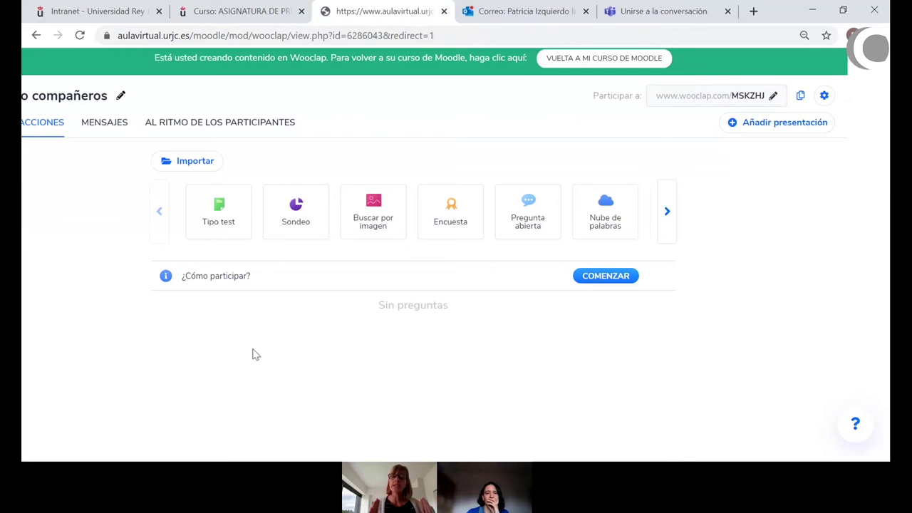
{"action": "scroll", "coordinate": [255, 355], "scroll_direction": "left", "scroll_amount": 2}
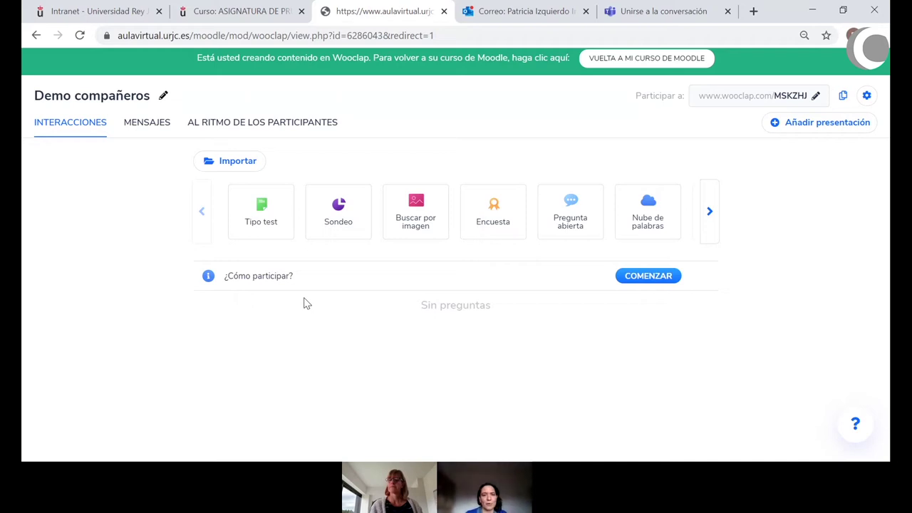
Browse the available question types from Tipo test through Concordancia and return to the first ones.
{"action": "left_click", "coordinate": [711, 213]}
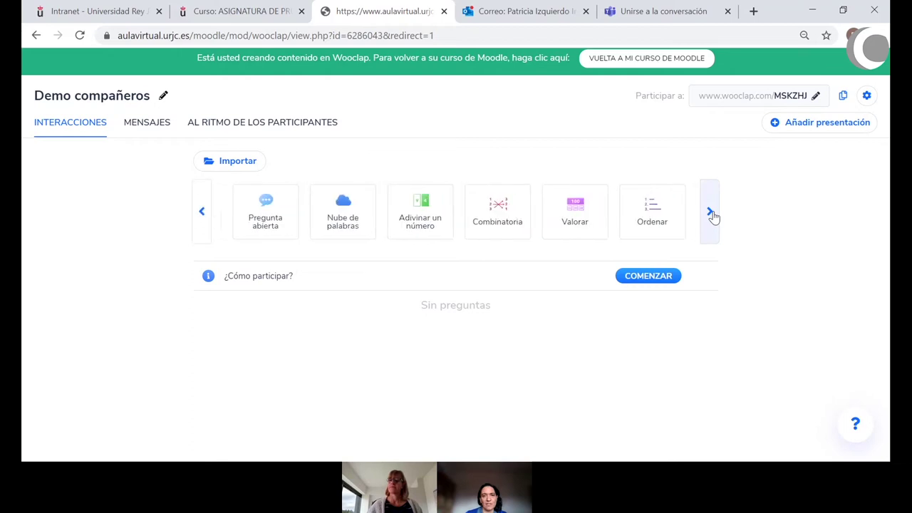
{"action": "left_click", "coordinate": [711, 214]}
{"action": "left_click", "coordinate": [711, 214]}
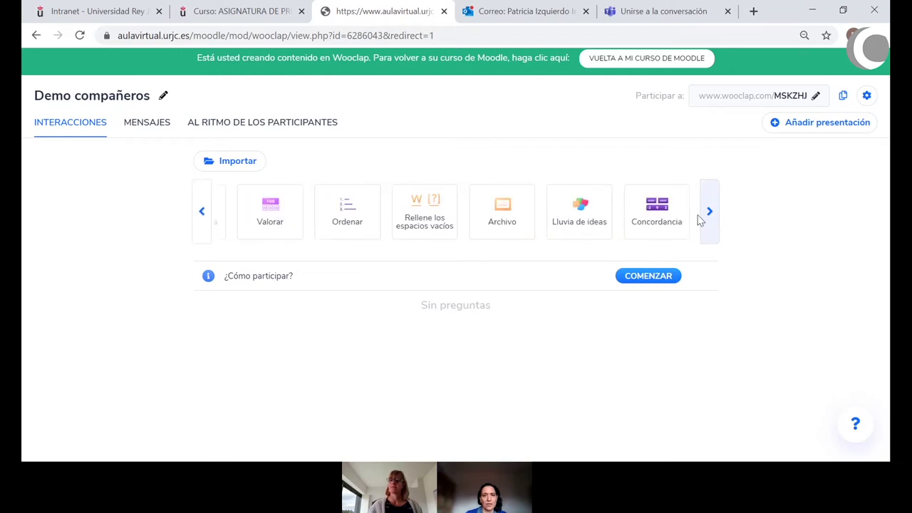
{"action": "left_click", "coordinate": [202, 214]}
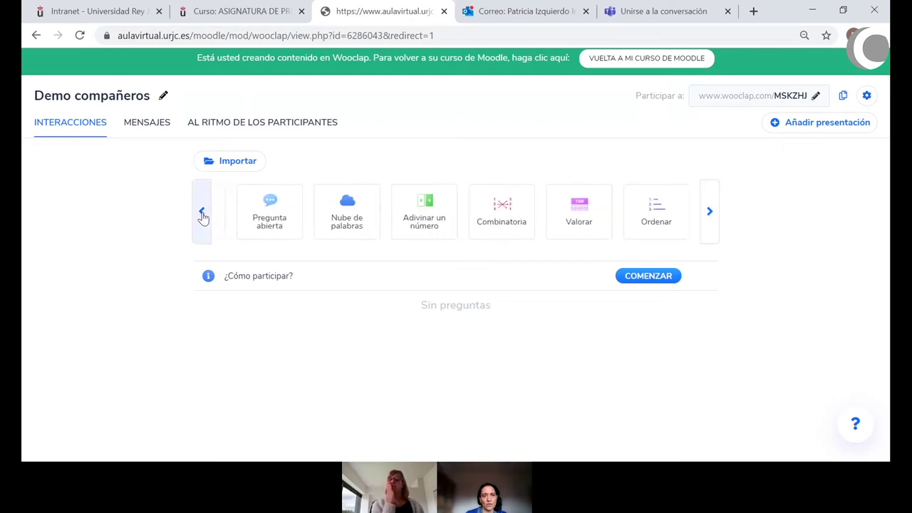
{"action": "left_click", "coordinate": [202, 214]}
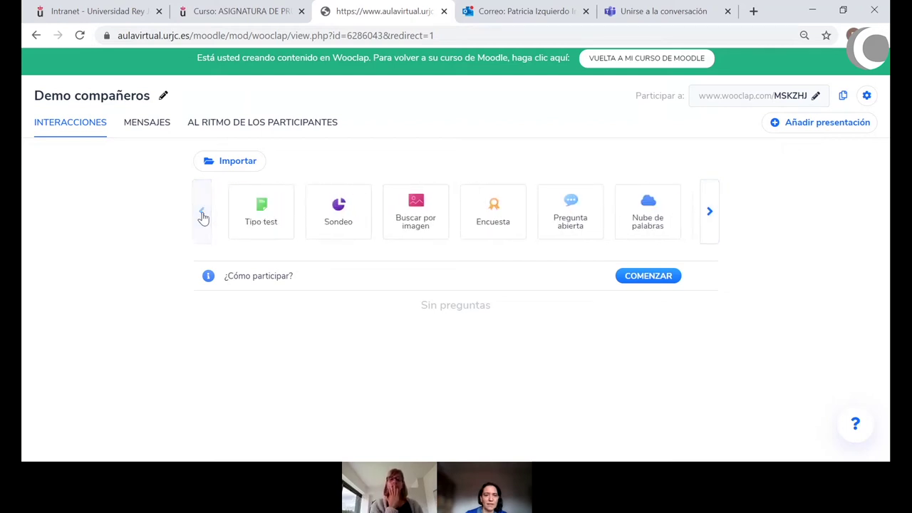
Create a Tipo test question reading "Capital de España" with the answers "Madrid" and "Fuenlabrada".
{"action": "mouse_move", "coordinate": [250, 227]}
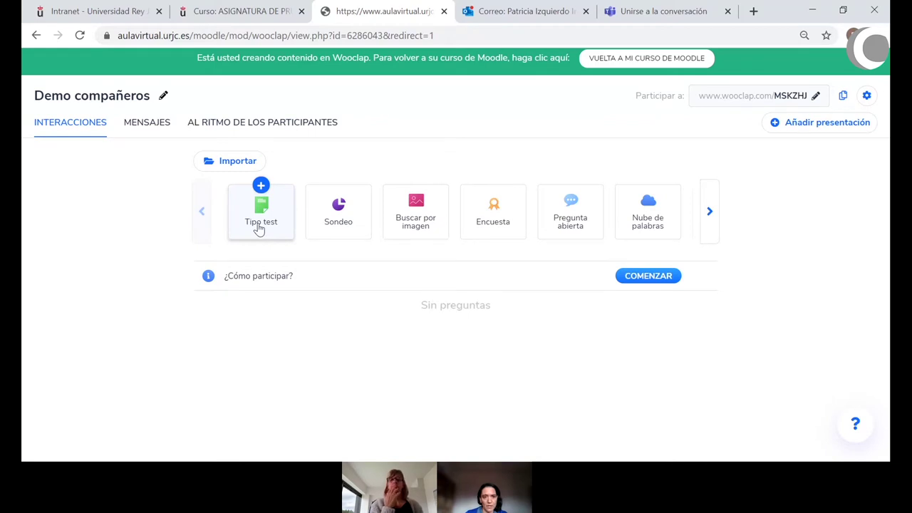
{"action": "left_click", "coordinate": [259, 229]}
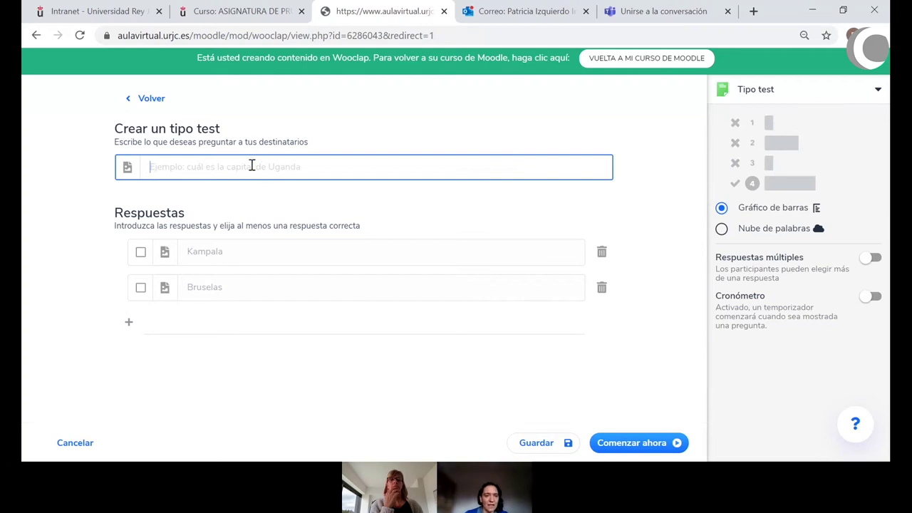
{"action": "type", "text": "Ca"}
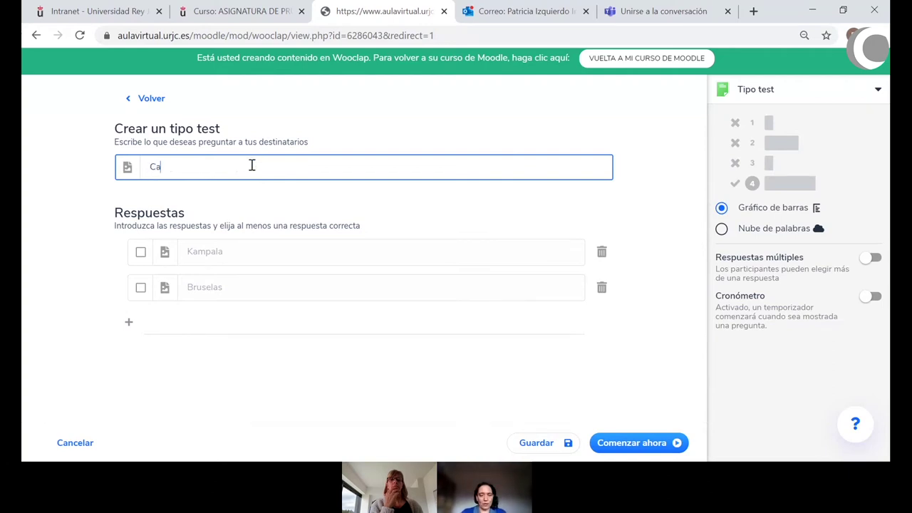
{"action": "type", "text": "pital de España"}
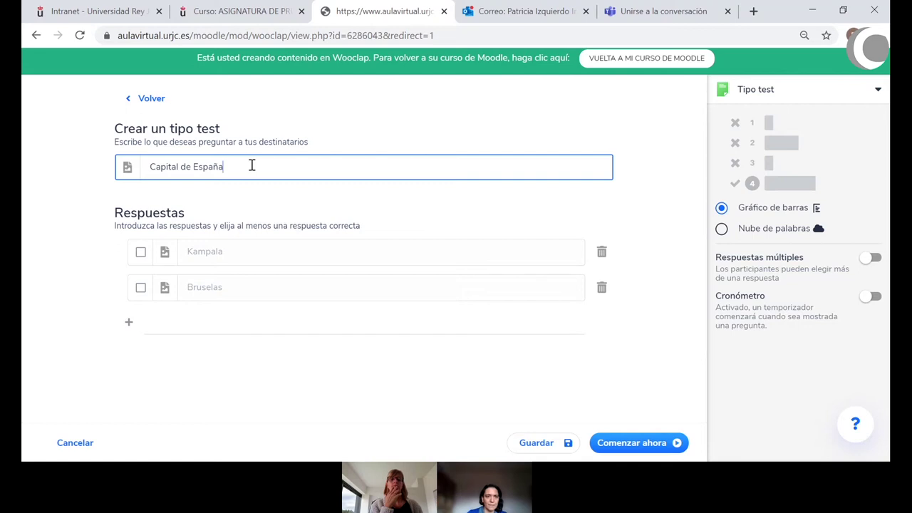
{"action": "left_click", "coordinate": [225, 251]}
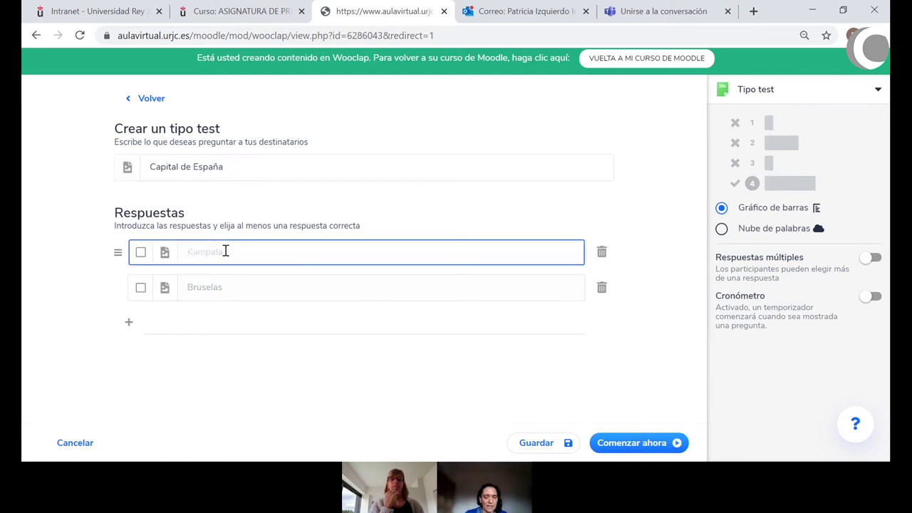
{"action": "type", "text": "Madrid"}
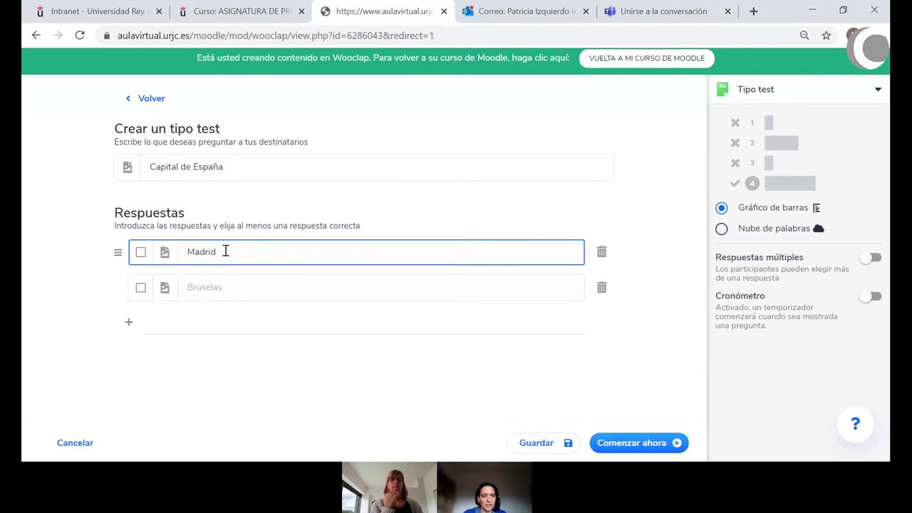
{"action": "left_click", "coordinate": [208, 287]}
{"action": "type", "text": "Fuenlabrada"}
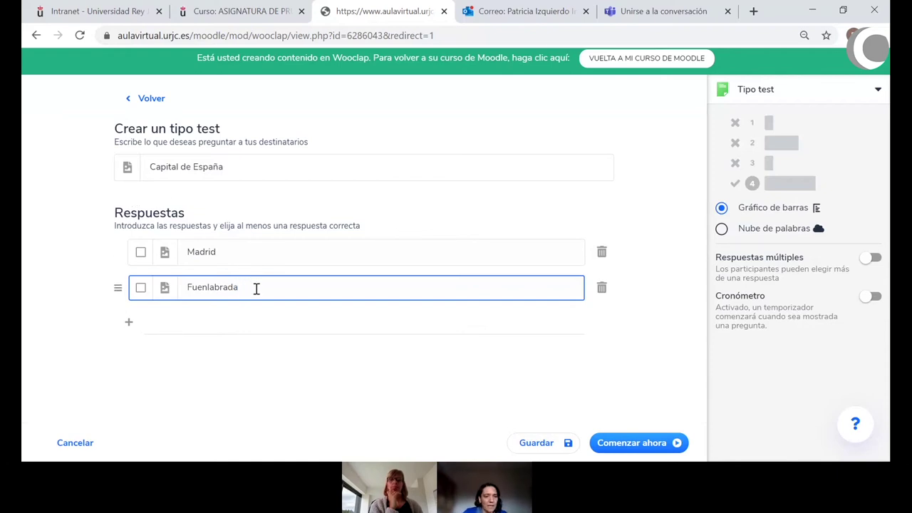
Mark Madrid as the correct answer and reorder the answers so it comes below Fuenlabrada.
{"action": "left_click", "coordinate": [141, 253]}
{"action": "left_click", "coordinate": [141, 254]}
{"action": "left_click", "coordinate": [538, 443]}
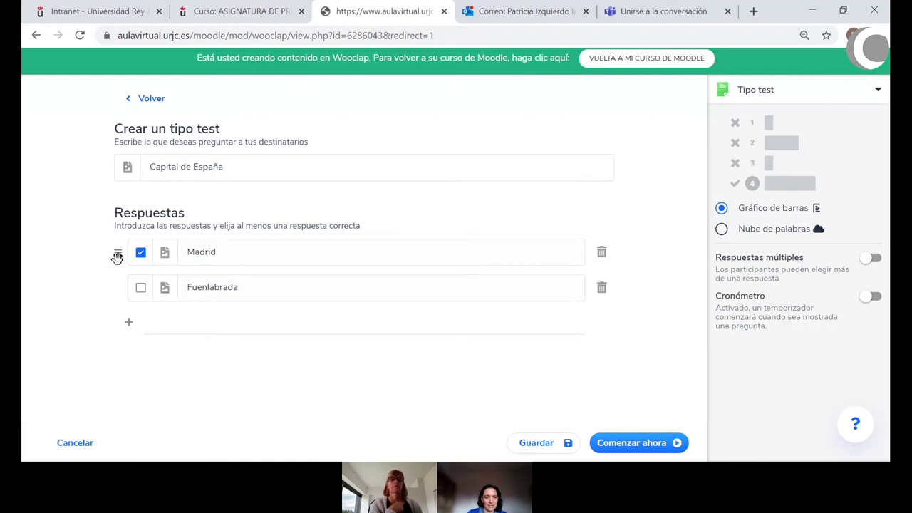
{"action": "left_click_drag", "start_coordinate": [117, 258], "coordinate": [116, 293]}
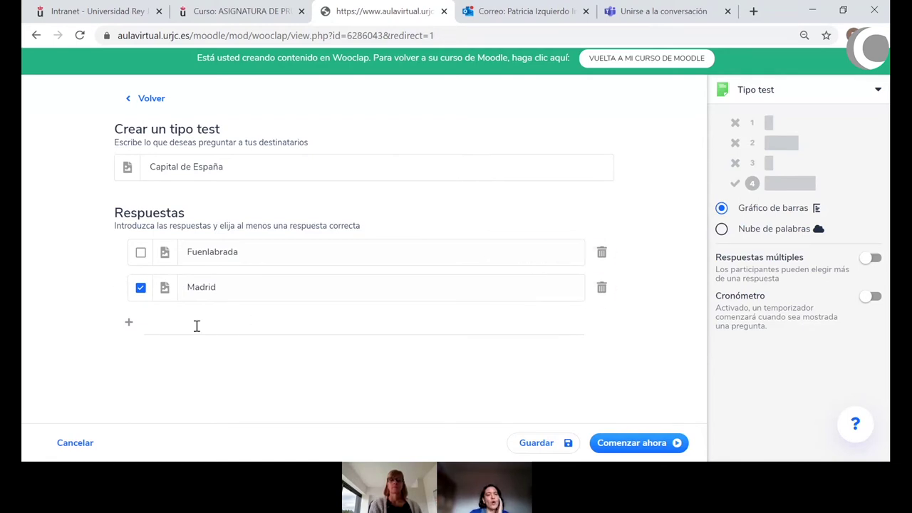
Add "Móstoles" as a third answer to the question.
{"action": "left_click", "coordinate": [129, 323]}
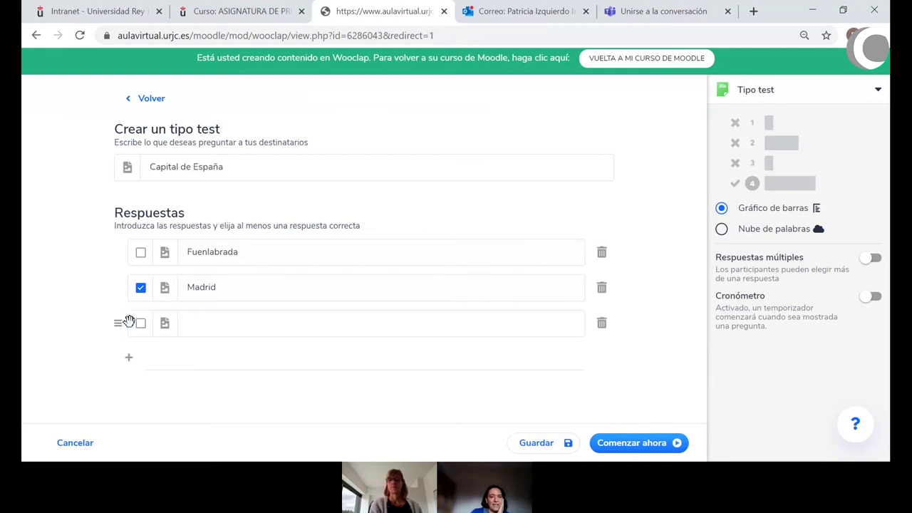
{"action": "left_click", "coordinate": [233, 322]}
{"action": "type", "text": "Mós"}
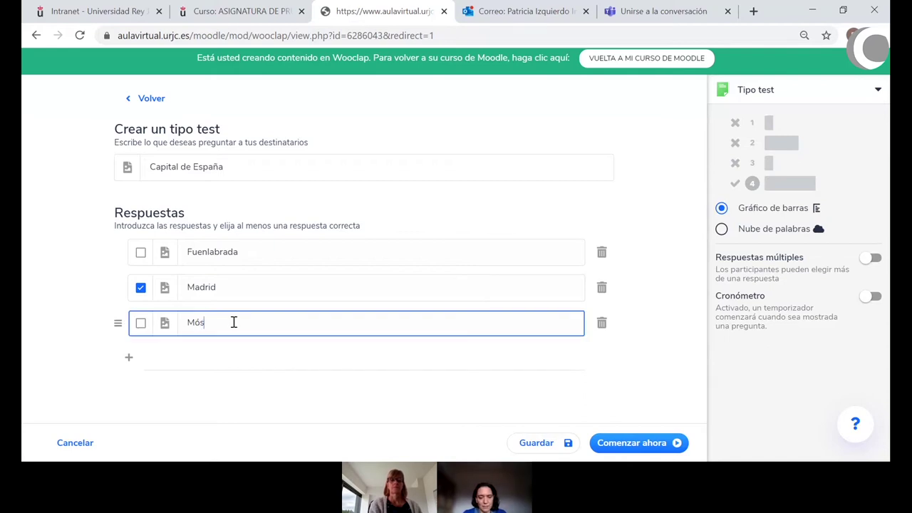
{"action": "type", "text": "toles"}
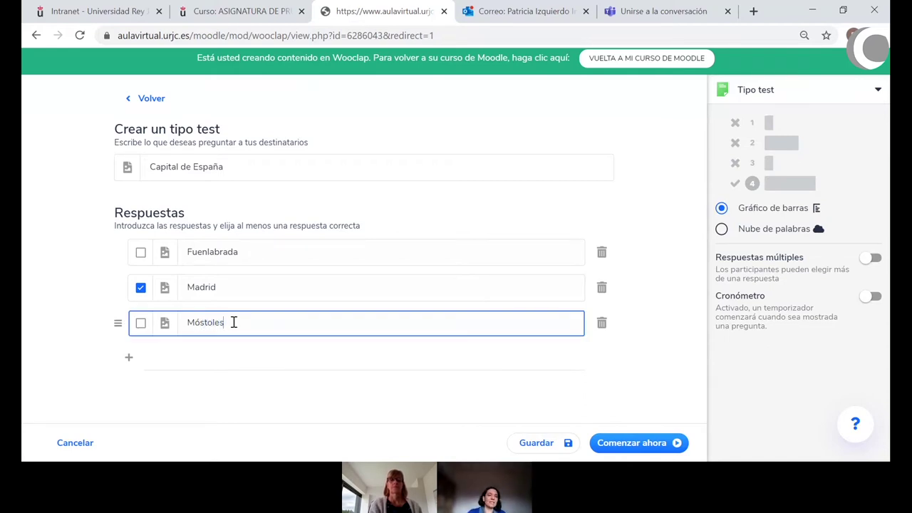
{"action": "left_click", "coordinate": [210, 396]}
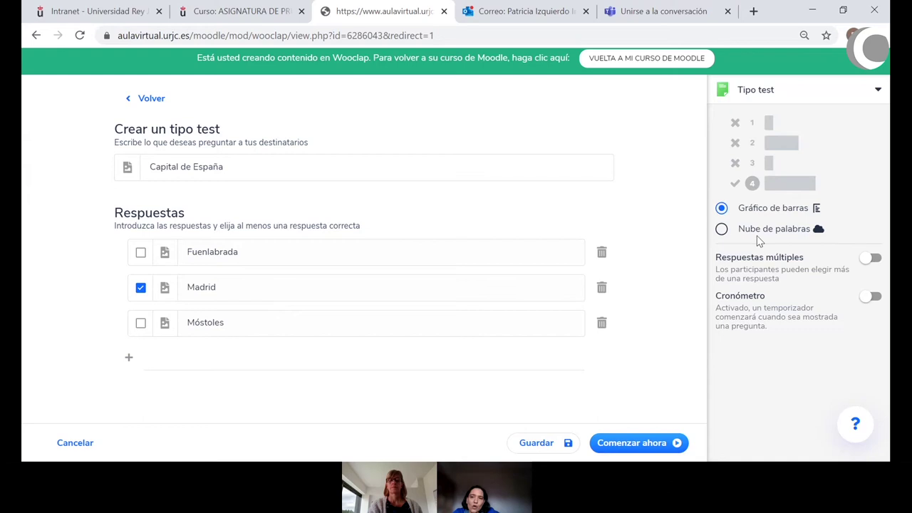
Enable the question's Cronómetro, try 20 seconds and reset it to 0:0, and save the question.
{"action": "left_click", "coordinate": [877, 299]}
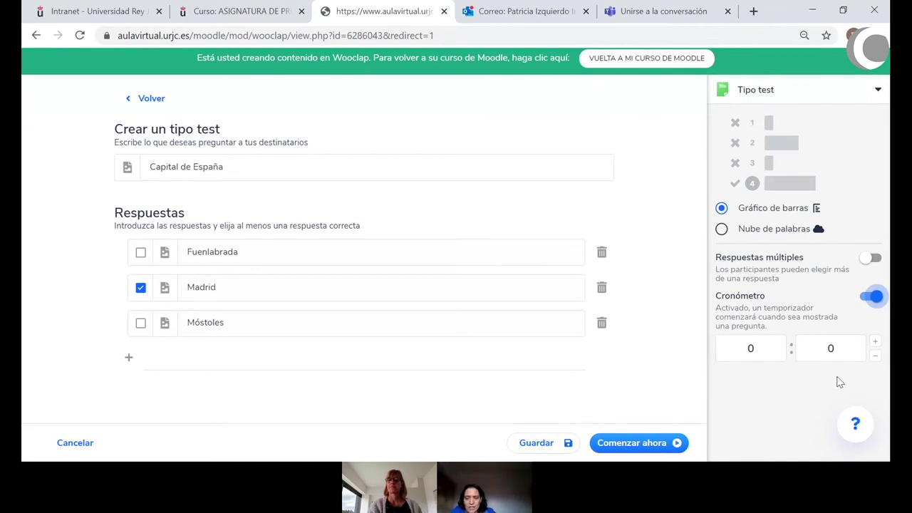
{"action": "left_click", "coordinate": [877, 343]}
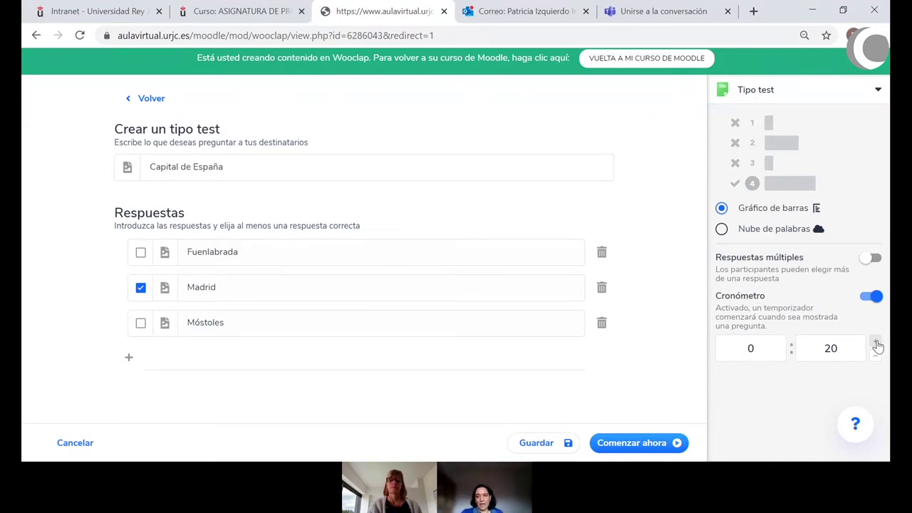
{"action": "left_click", "coordinate": [877, 362]}
{"action": "left_click", "coordinate": [876, 362]}
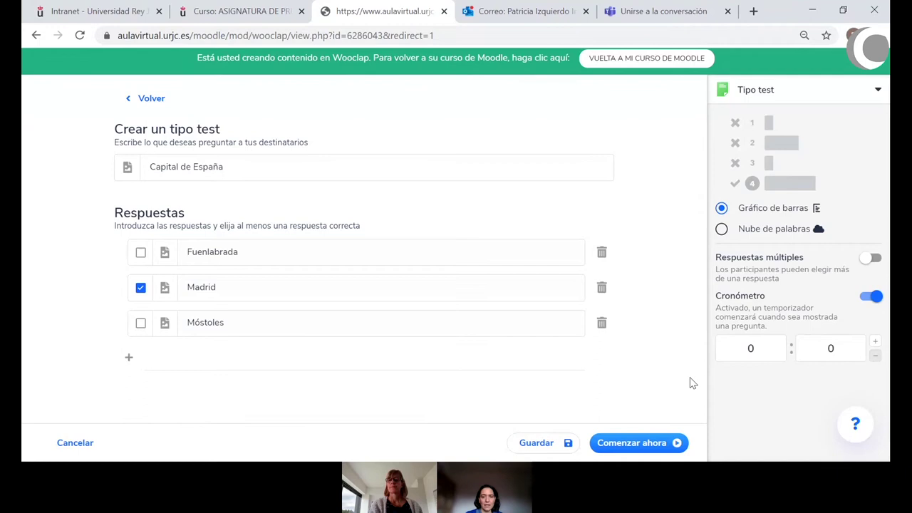
{"action": "left_click", "coordinate": [536, 445]}
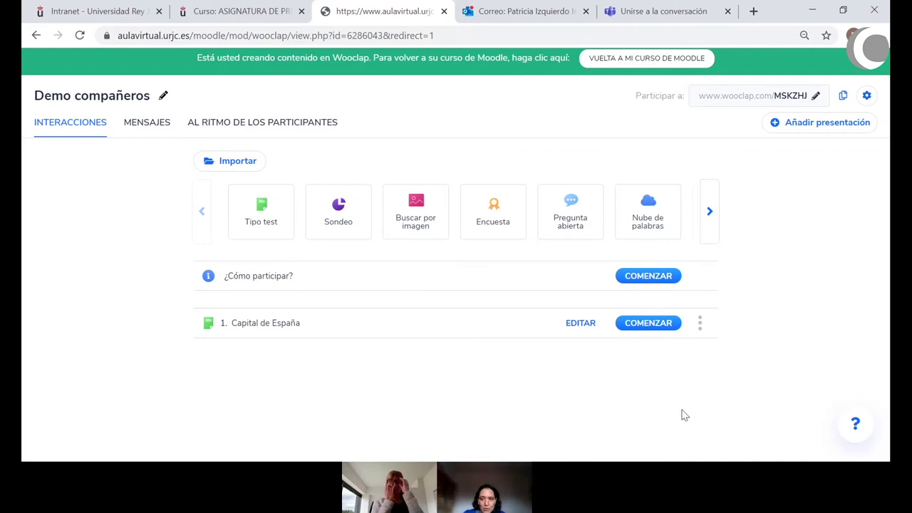
Start a new Sondeo and enter "Tortilla de patatas" as its question.
{"action": "left_click", "coordinate": [340, 226]}
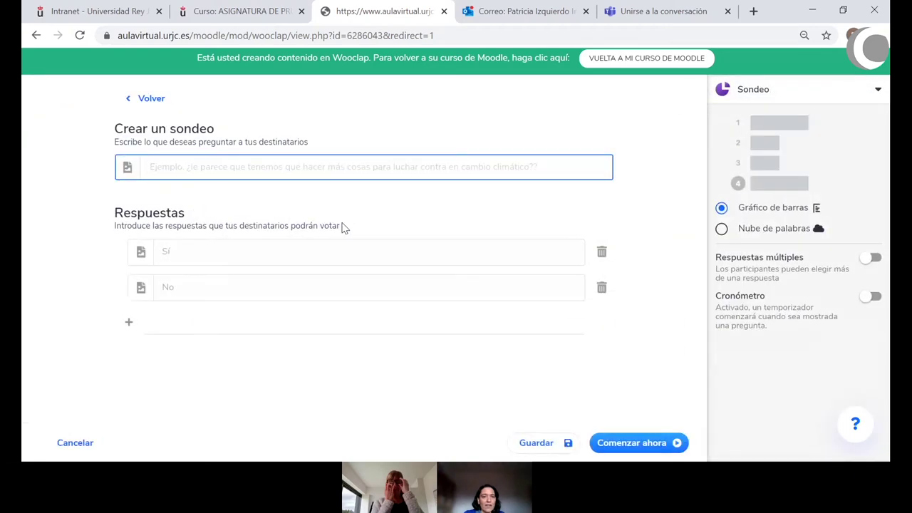
{"action": "left_click", "coordinate": [36, 39]}
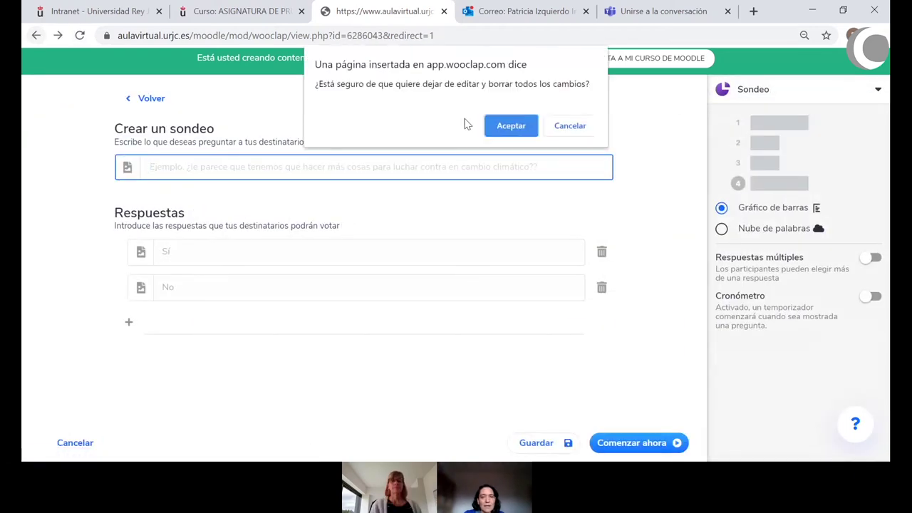
{"action": "left_click", "coordinate": [567, 127]}
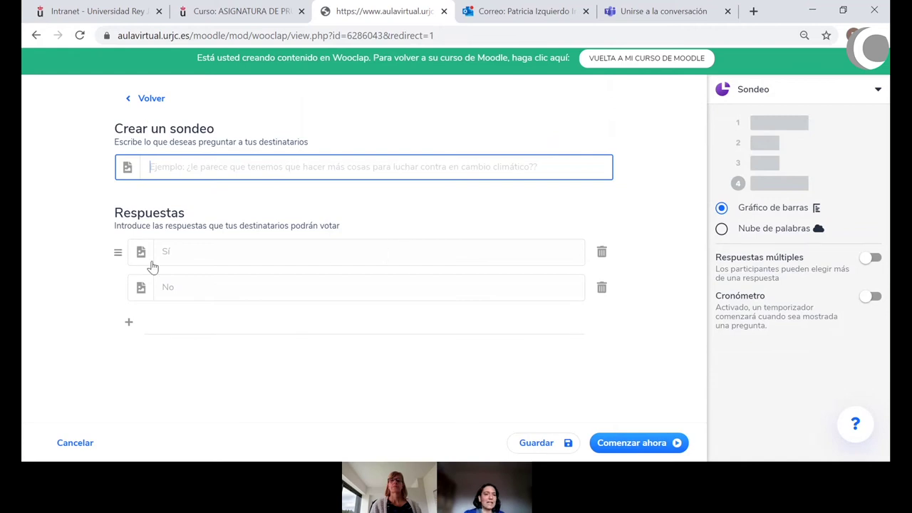
{"action": "type", "text": "T"}
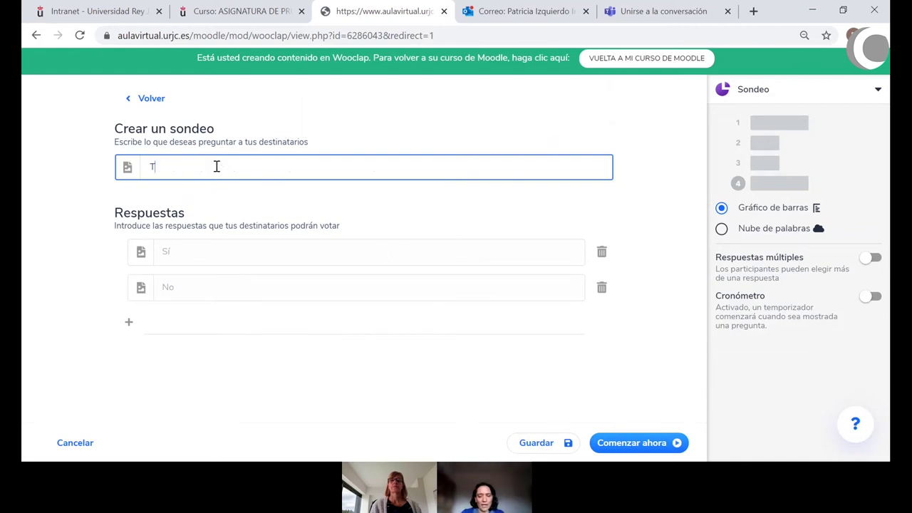
{"action": "type", "text": "ortilla de patatas"}
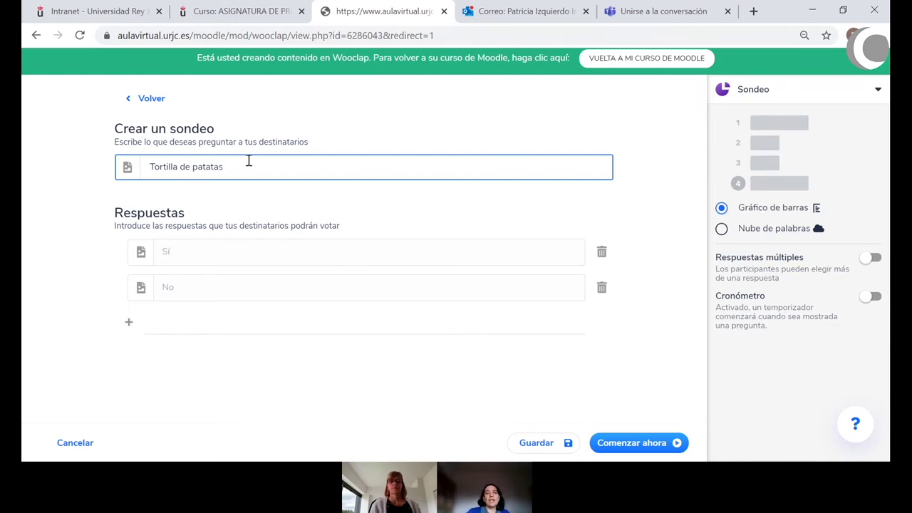
Enter "sin cebolla" and "con cebolla" as the poll's two answers.
{"action": "left_click", "coordinate": [221, 257]}
{"action": "type", "text": "sín ceb"}
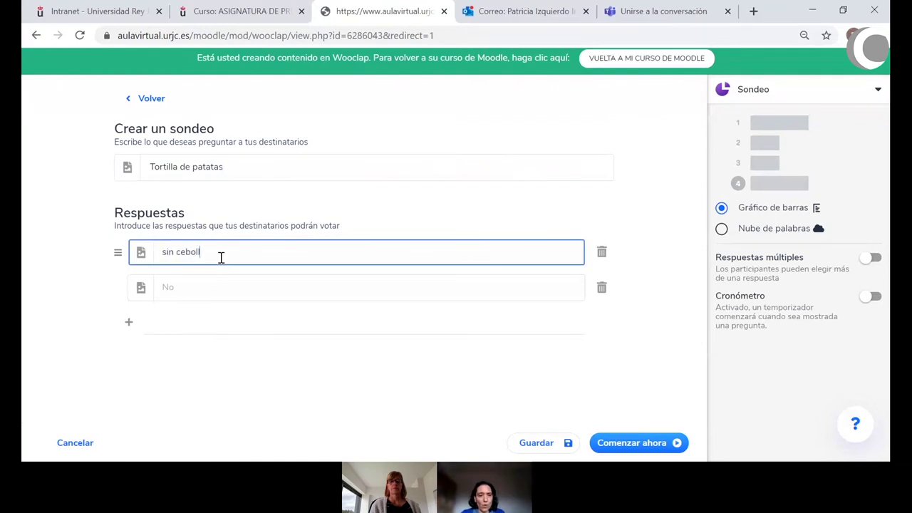
{"action": "type", "text": "olla"}
{"action": "left_click", "coordinate": [224, 289]}
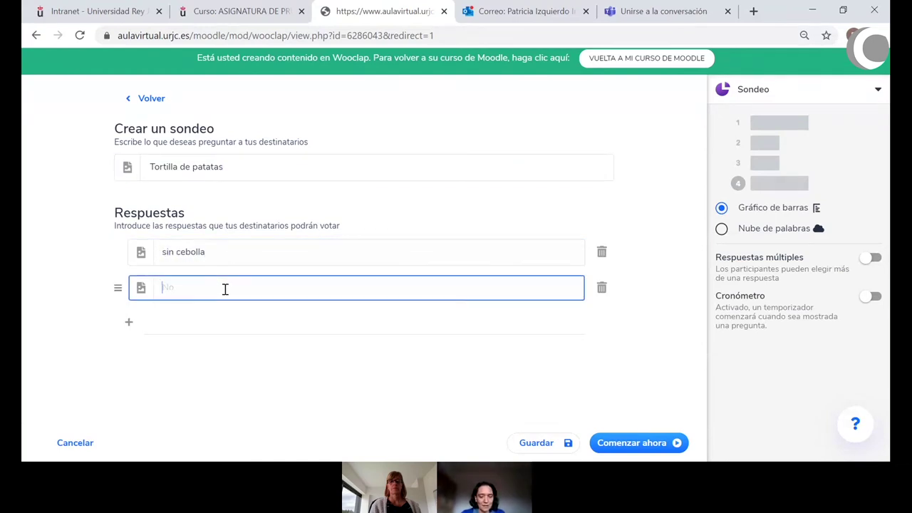
{"action": "type", "text": "con cel"}
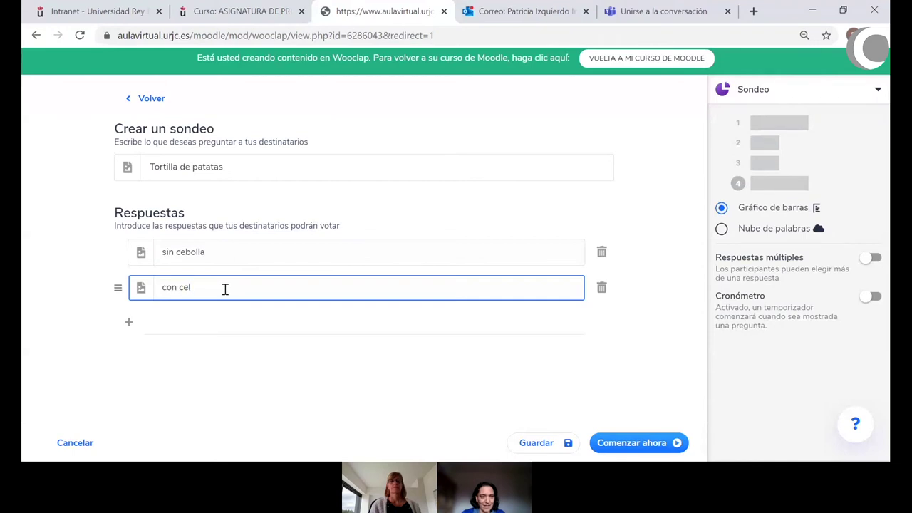
{"action": "key", "text": "BackSpace"}
{"action": "type", "text": "bolla"}
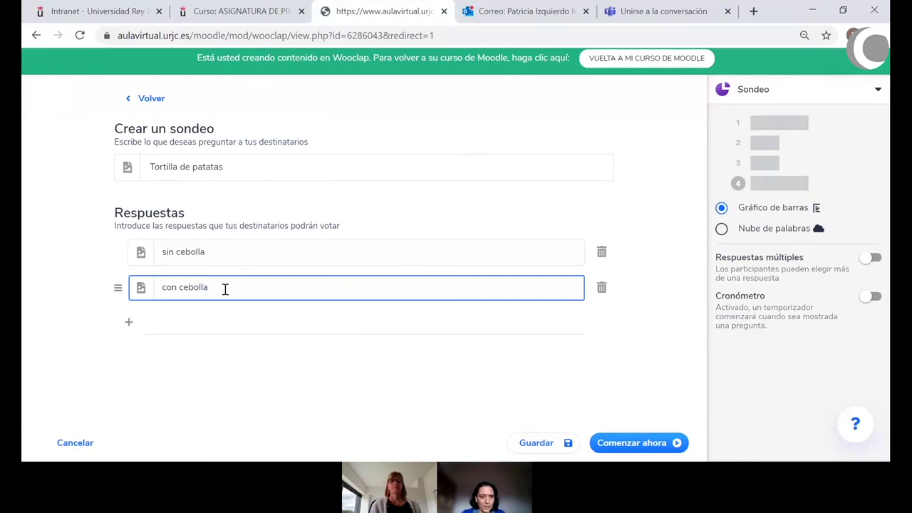
{"action": "left_click", "coordinate": [260, 370]}
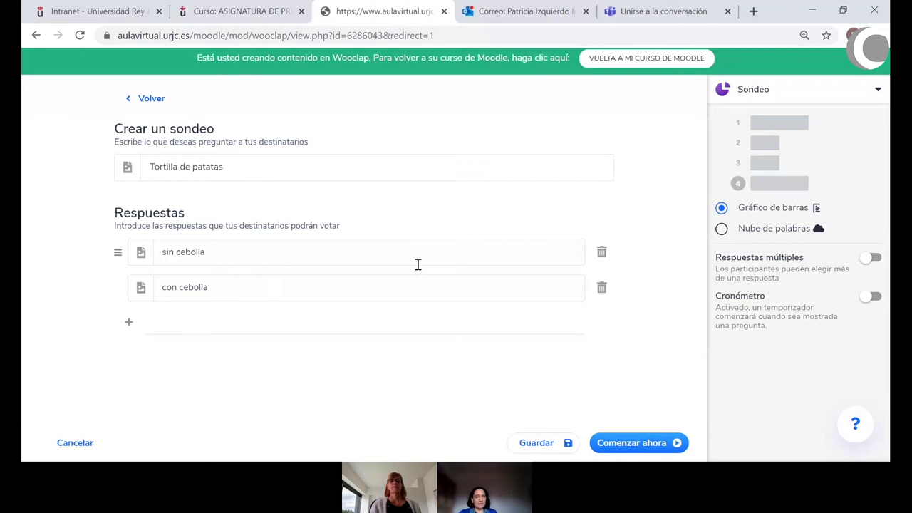
Switch the question type of "Tortilla de patatas" to Tipo test and mark "sin cebolla" as the correct answer.
{"action": "left_click", "coordinate": [864, 106]}
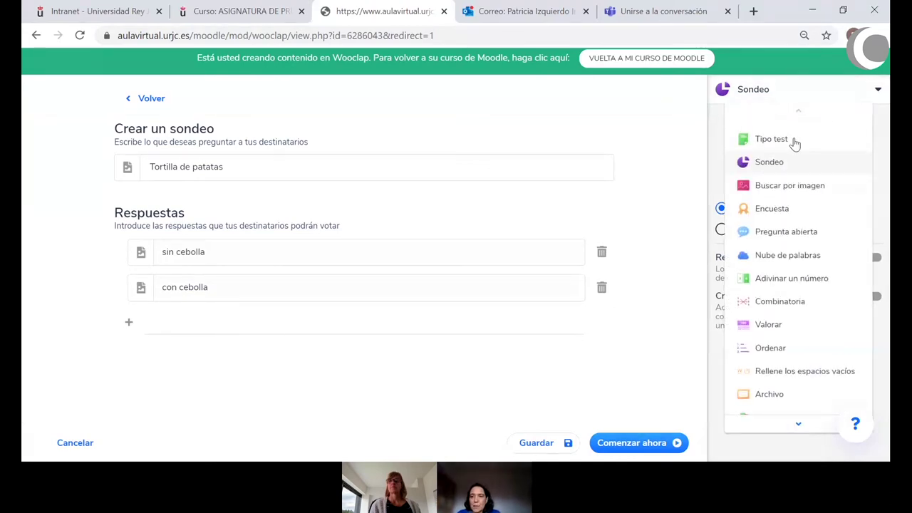
{"action": "left_click", "coordinate": [690, 171]}
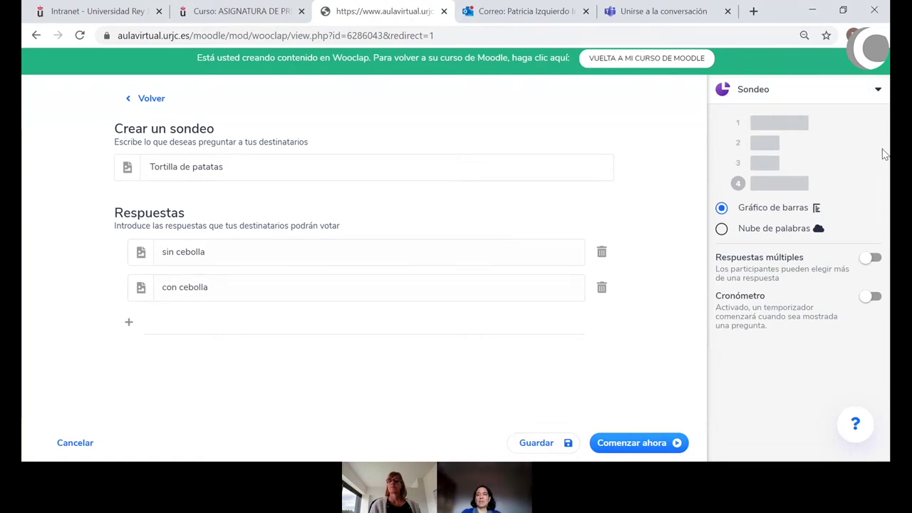
{"action": "left_click", "coordinate": [875, 98]}
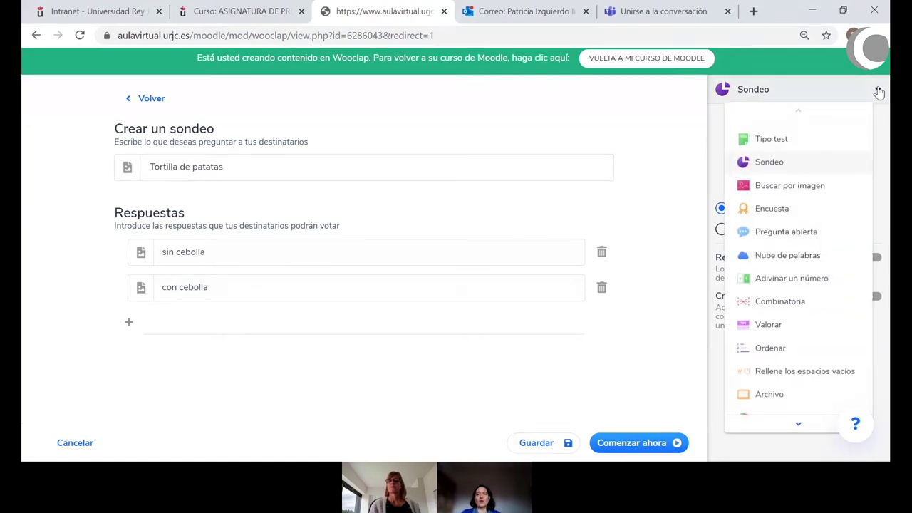
{"action": "left_click", "coordinate": [779, 139]}
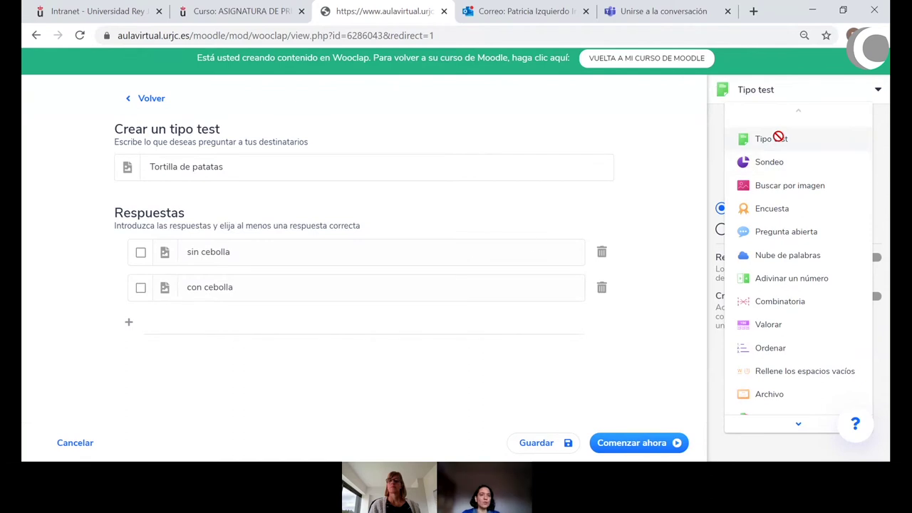
{"action": "left_click", "coordinate": [779, 138]}
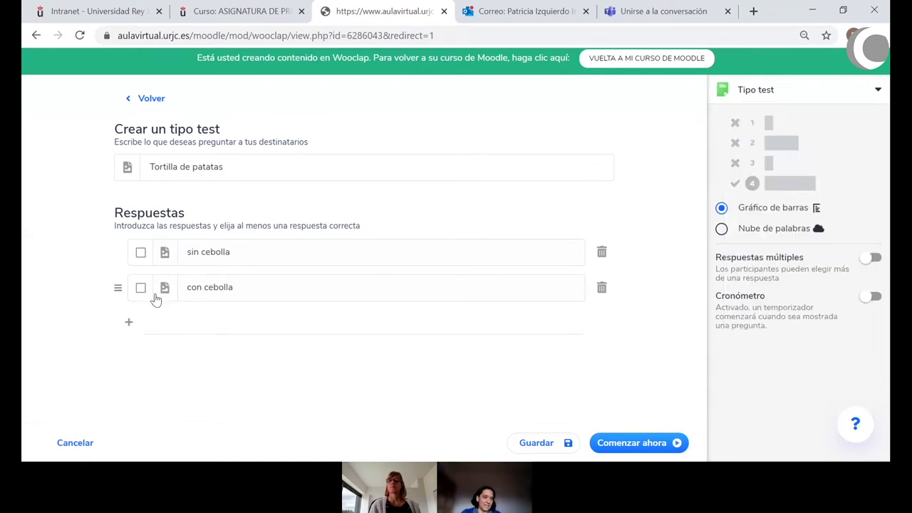
{"action": "left_click", "coordinate": [140, 253]}
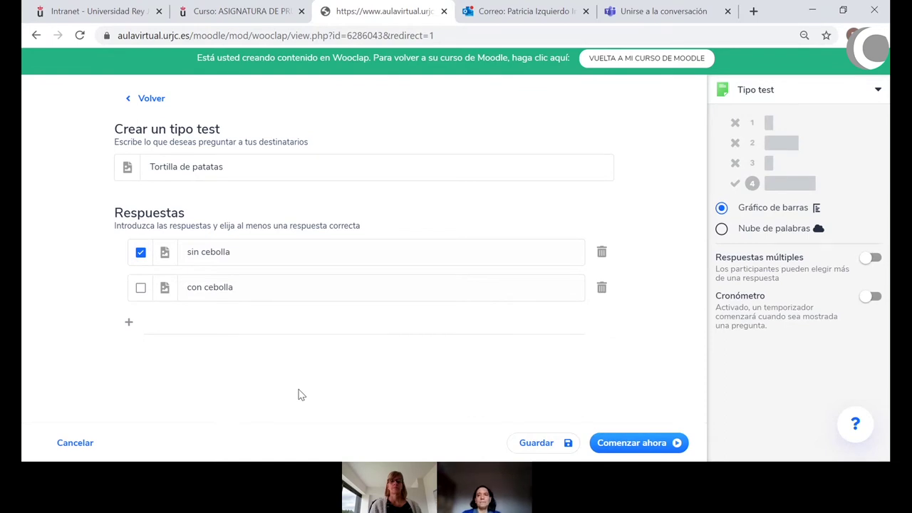
Set the question type of "Tortilla de patatas" back to Sondeo and save the poll.
{"action": "left_click", "coordinate": [878, 91]}
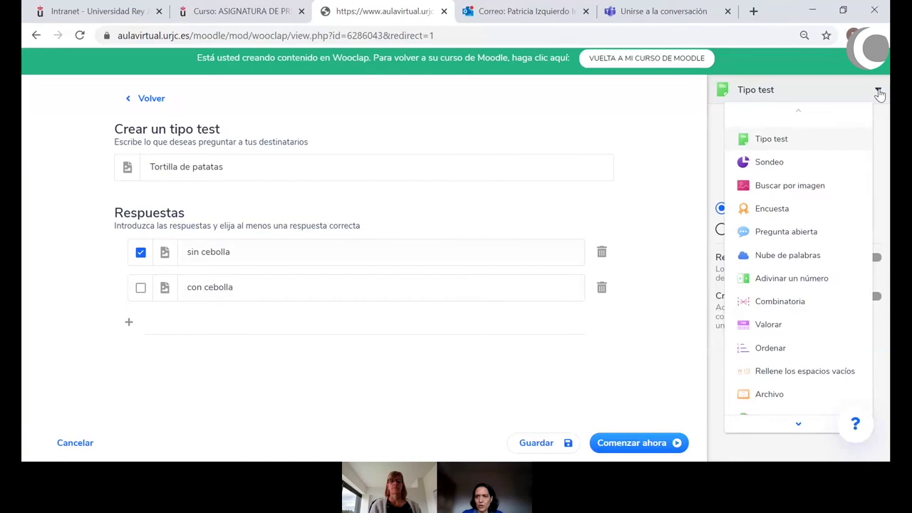
{"action": "left_click", "coordinate": [773, 163]}
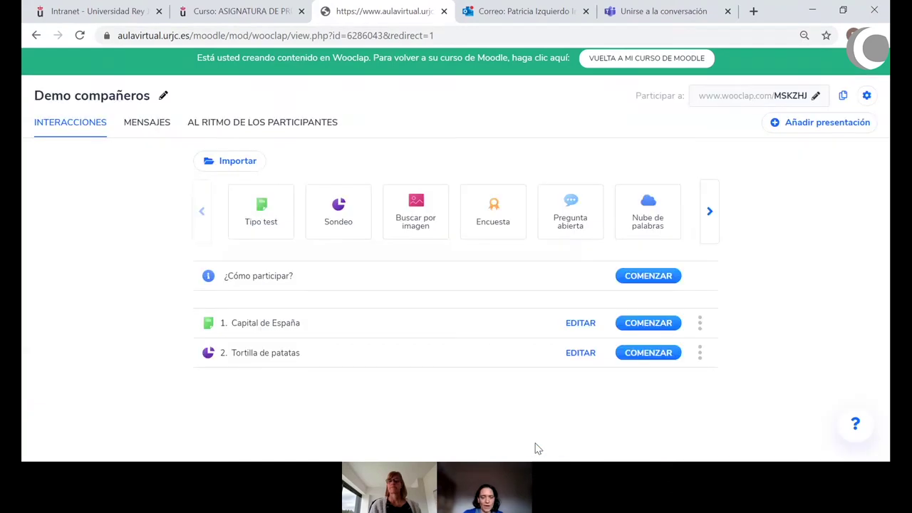
Create a Pregunta abierta asking "Dime lo que quieras" and save it.
{"action": "left_click", "coordinate": [709, 213]}
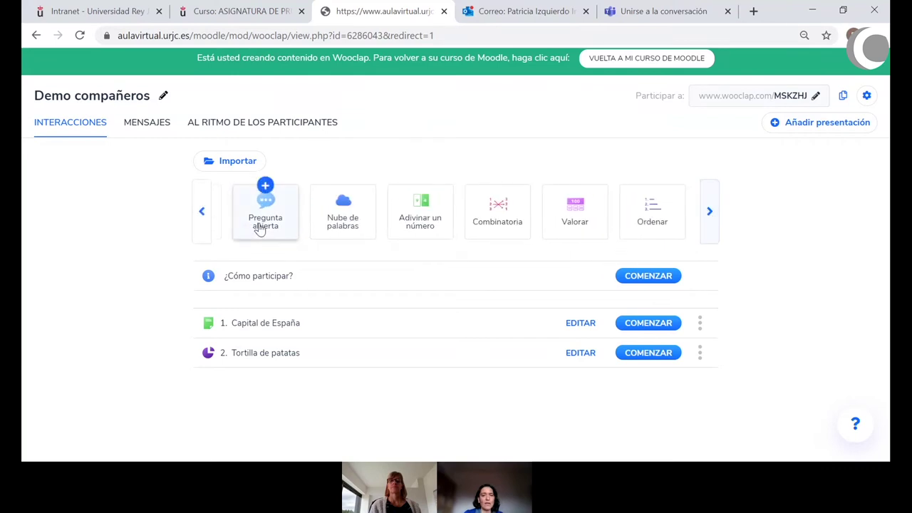
{"action": "left_click", "coordinate": [258, 228]}
{"action": "type", "text": "D"}
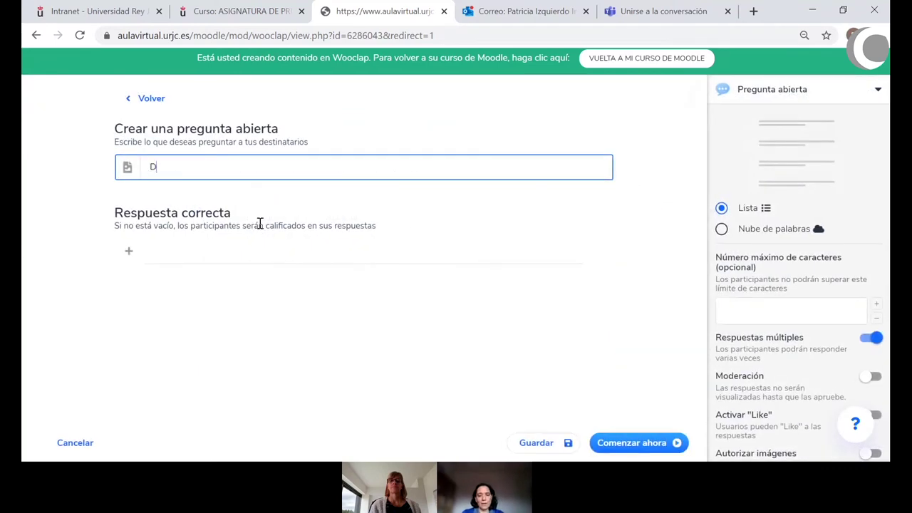
{"action": "type", "text": "ime lo que quieres"}
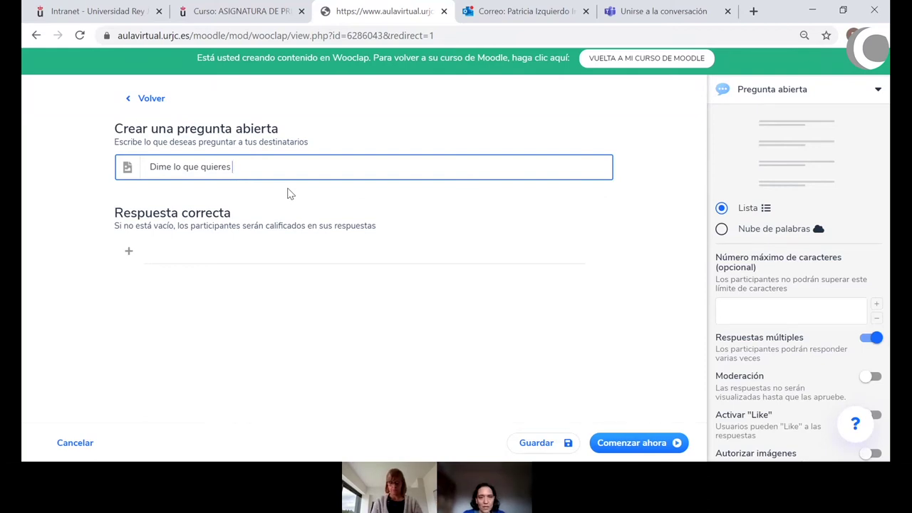
{"action": "key", "text": "BackSpace"}
{"action": "key", "text": "BackSpace"}
{"action": "type", "text": "as"}
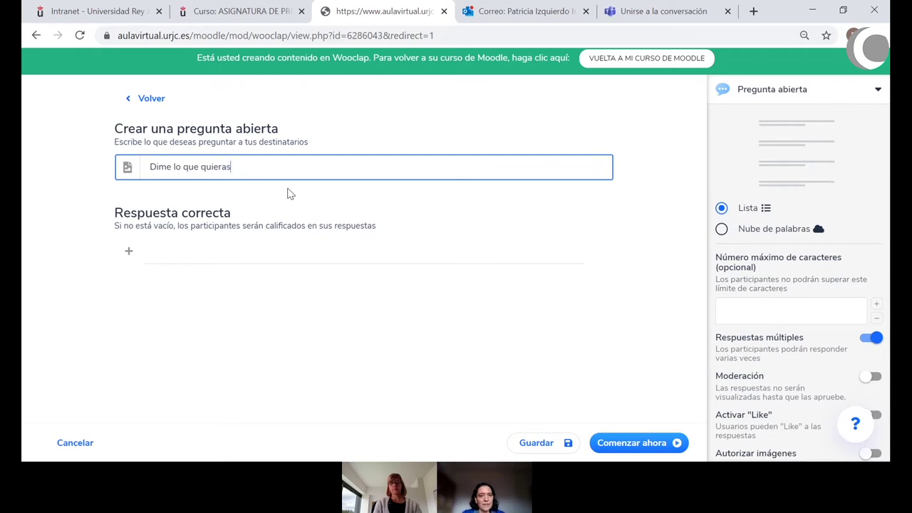
{"action": "left_click", "coordinate": [360, 336]}
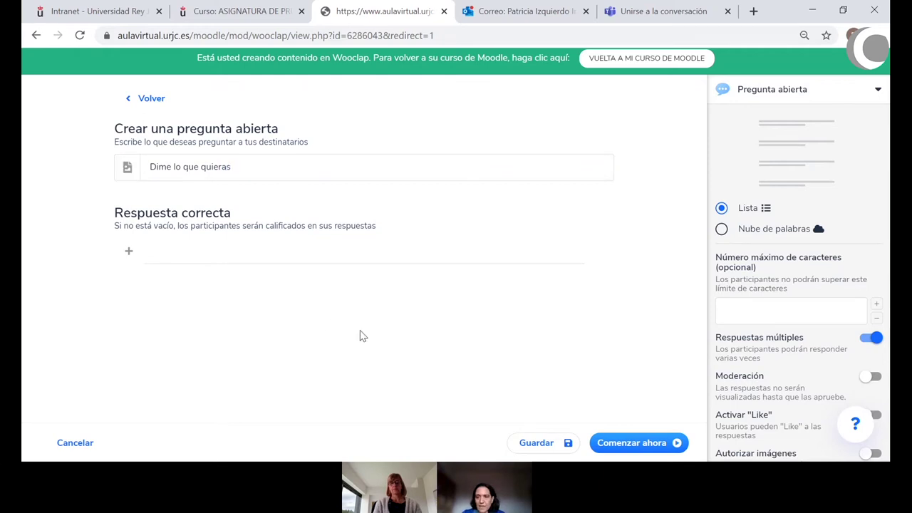
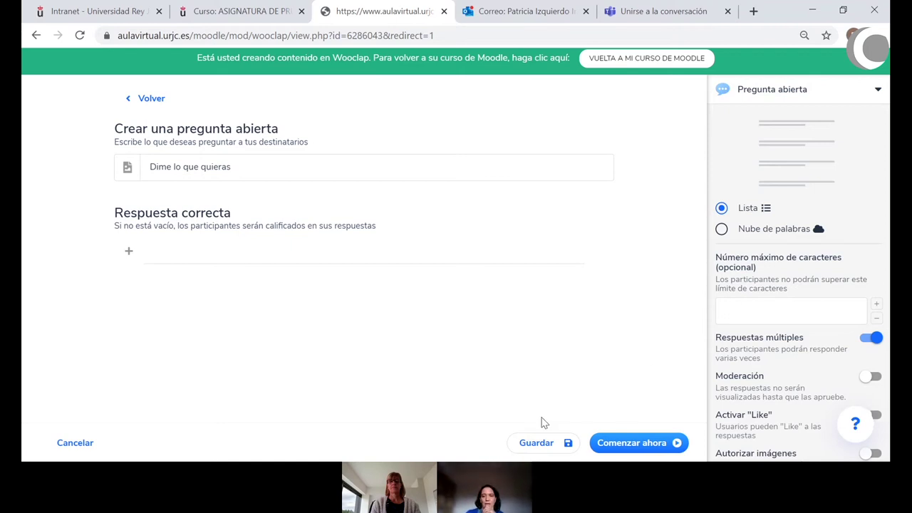
{"action": "left_click", "coordinate": [535, 444]}
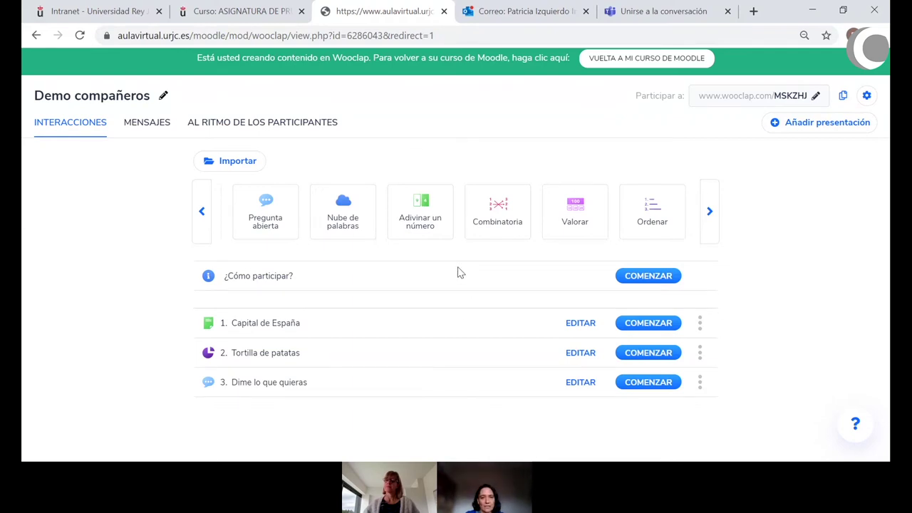
Create a Nube de palabras asking "Dime en una palabra qué te parece el Wooclap" and save it.
{"action": "left_click", "coordinate": [343, 225]}
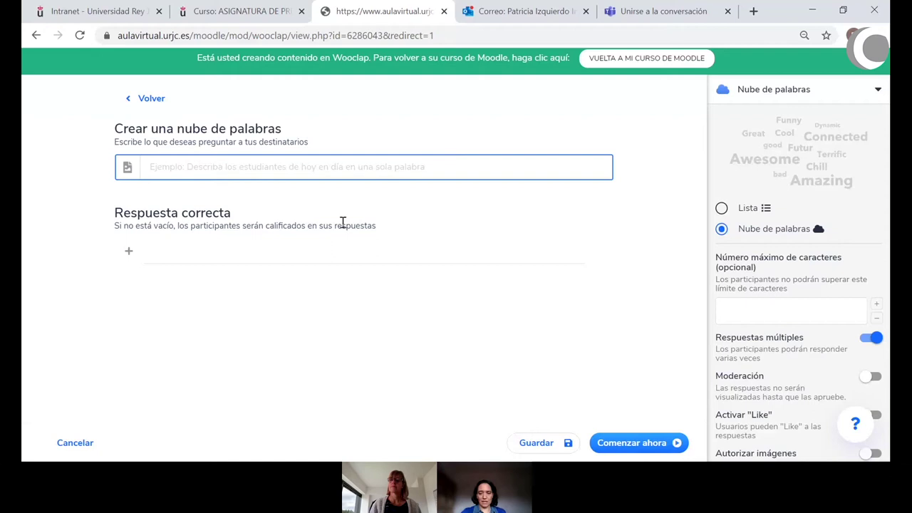
{"action": "type", "text": "Dime en"}
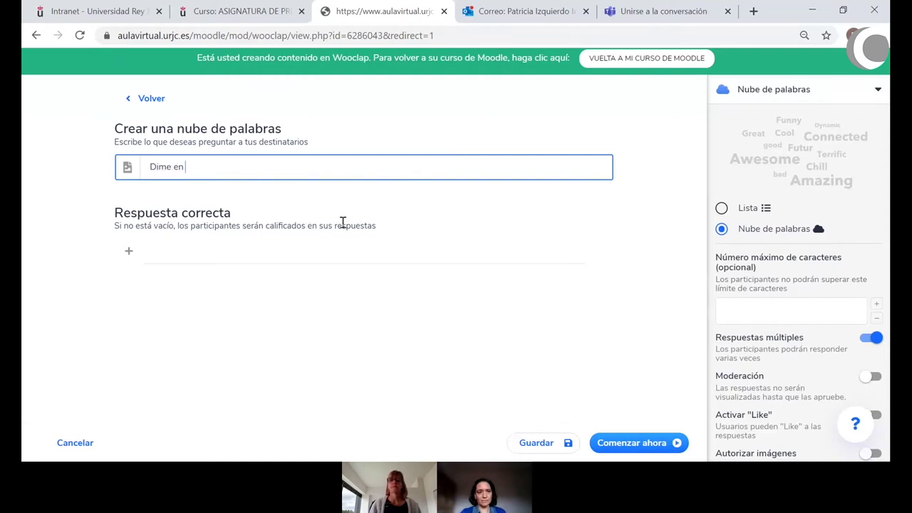
{"action": "type", "text": " una palabra "}
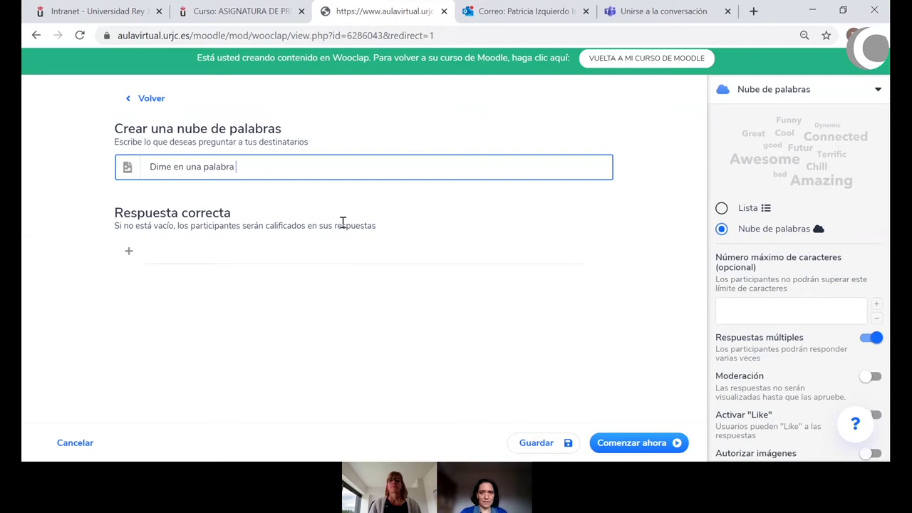
{"action": "type", "text": "qué te an"}
{"action": "key", "text": "BackSpace"}
{"action": "key", "text": "BackSpace"}
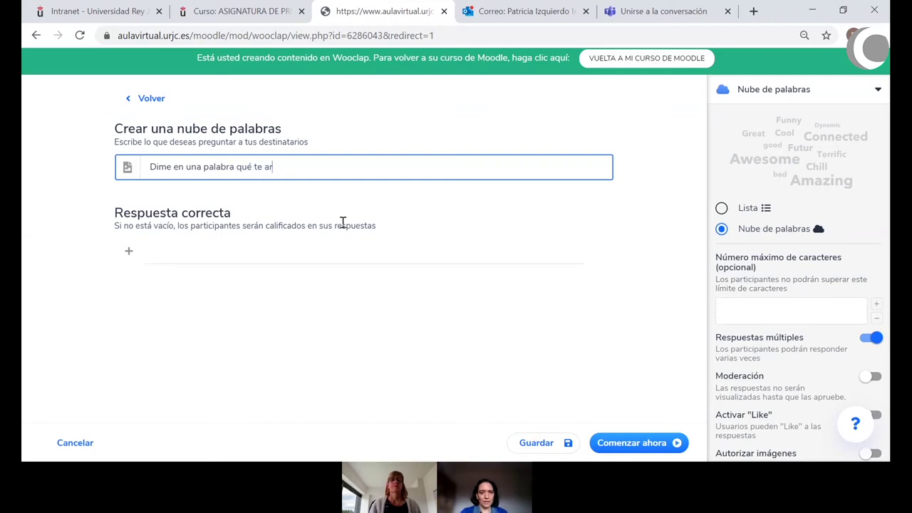
{"action": "type", "text": "parece el Wooclap"}
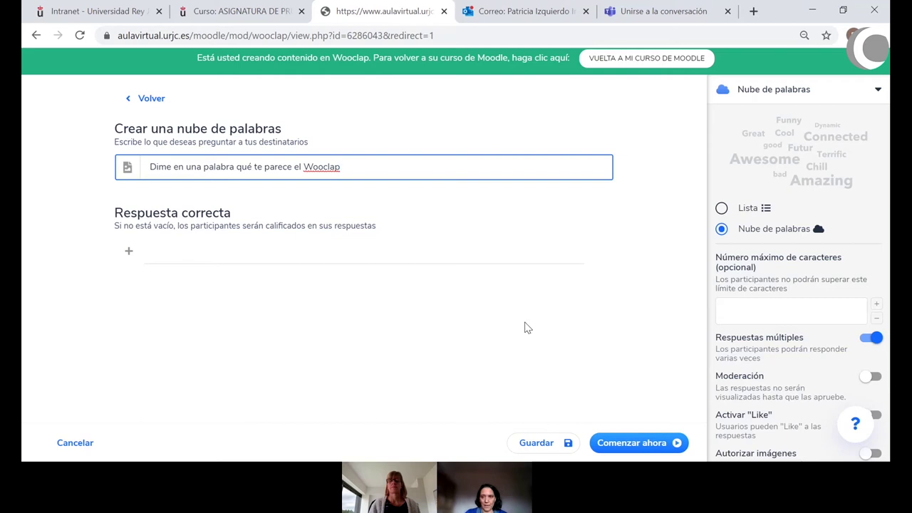
{"action": "left_click", "coordinate": [534, 444]}
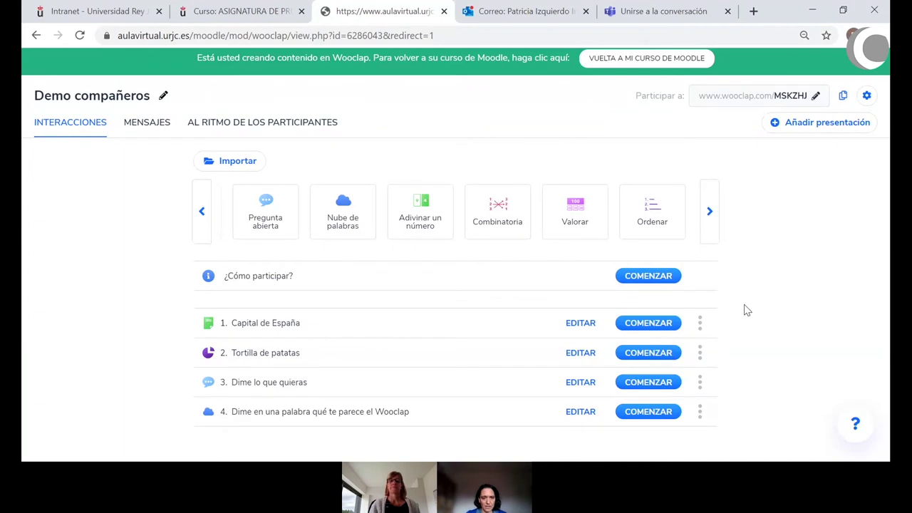
Start a new Combinatoria question and enter "Capitales europeas" as its title.
{"action": "left_click", "coordinate": [508, 233]}
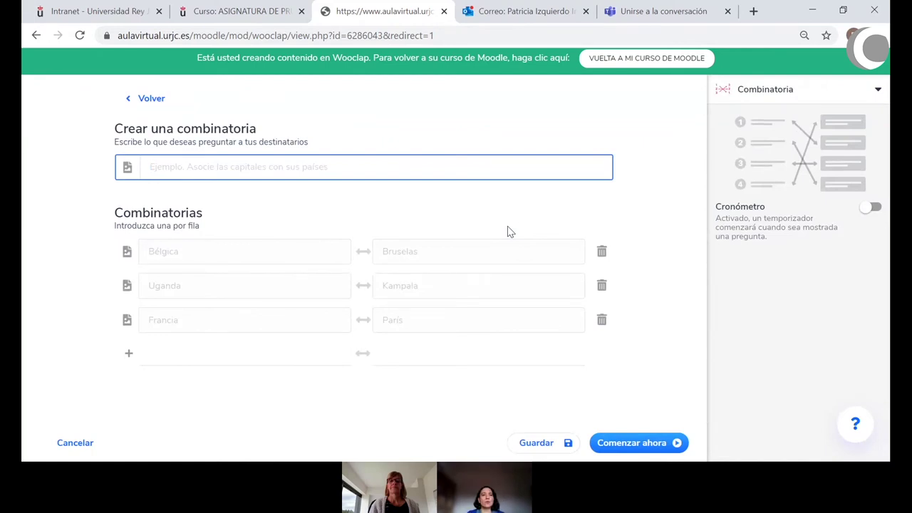
{"action": "type", "text": "CApia"}
{"action": "key", "text": "BackSpace"}
{"action": "type", "text": "apitales europeas"}
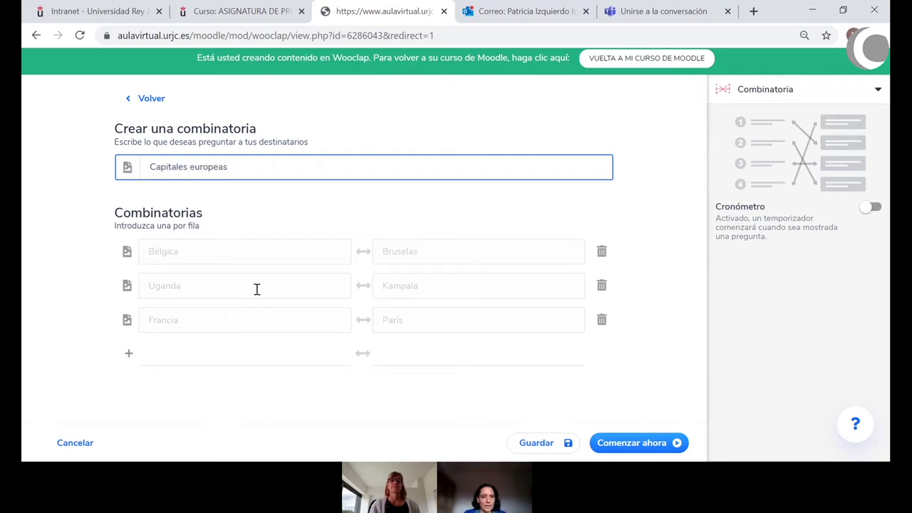
Enter España–Madrid and Francia–París as the first two matching pairs.
{"action": "left_click", "coordinate": [250, 255]}
{"action": "type", "text": "España"}
{"action": "key", "text": "Tab"}
{"action": "type", "text": "Madrid"}
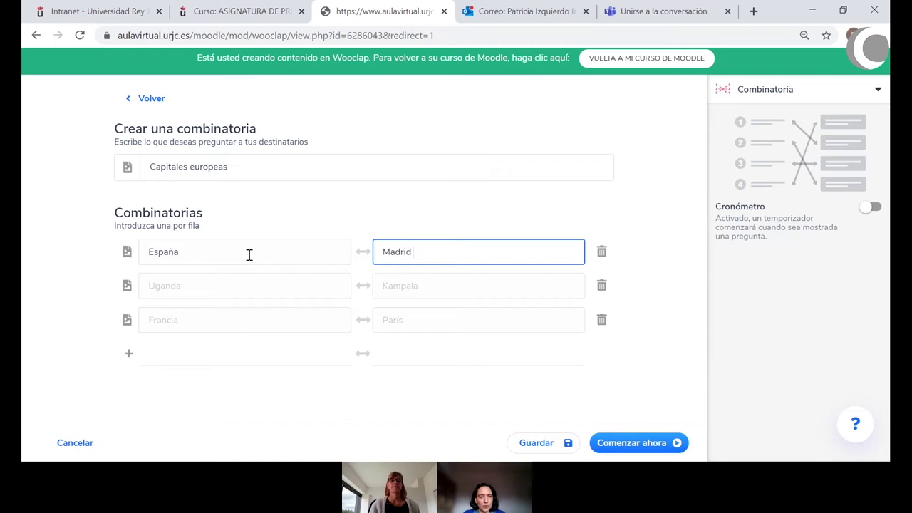
{"action": "left_click", "coordinate": [210, 287]}
{"action": "type", "text": "Francia"}
{"action": "key", "text": "Tab"}
{"action": "type", "text": "Parías"}
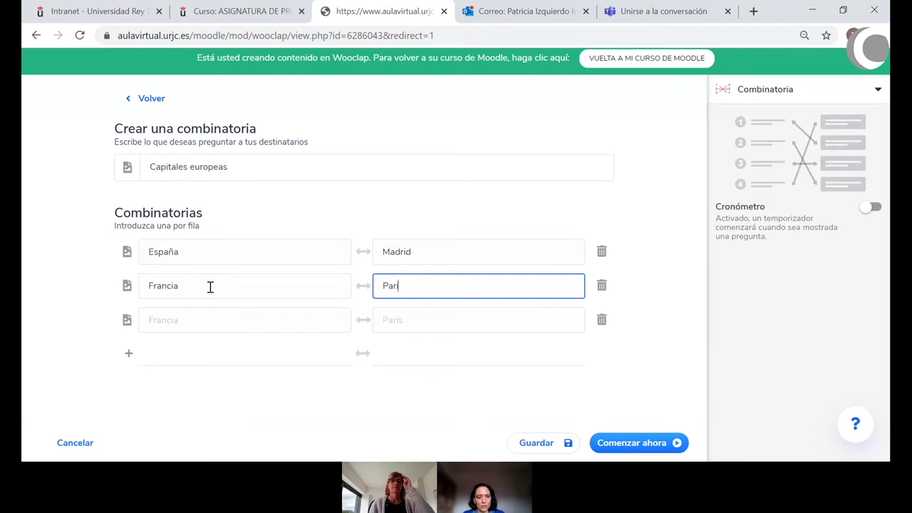
Enter Portugal–Lisboa as the third matching pair and save the Combinatoria question.
{"action": "left_click", "coordinate": [205, 314]}
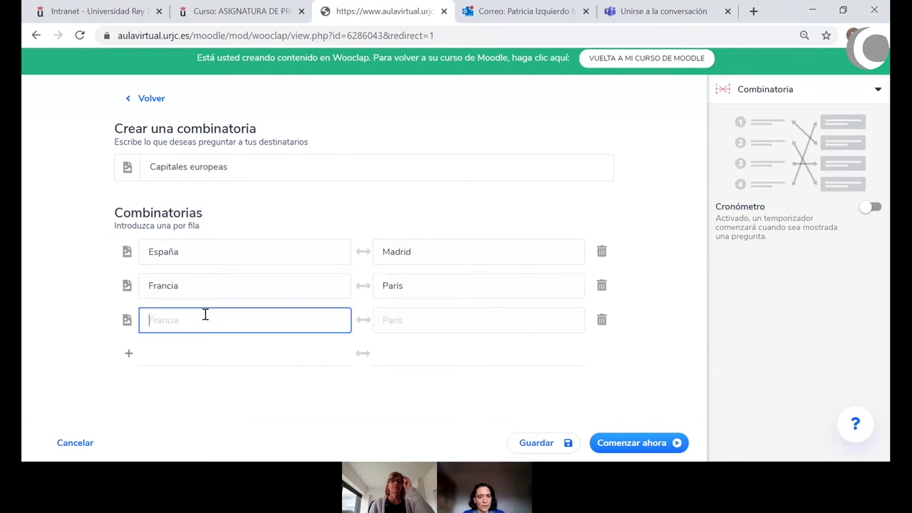
{"action": "type", "text": "Protugal"}
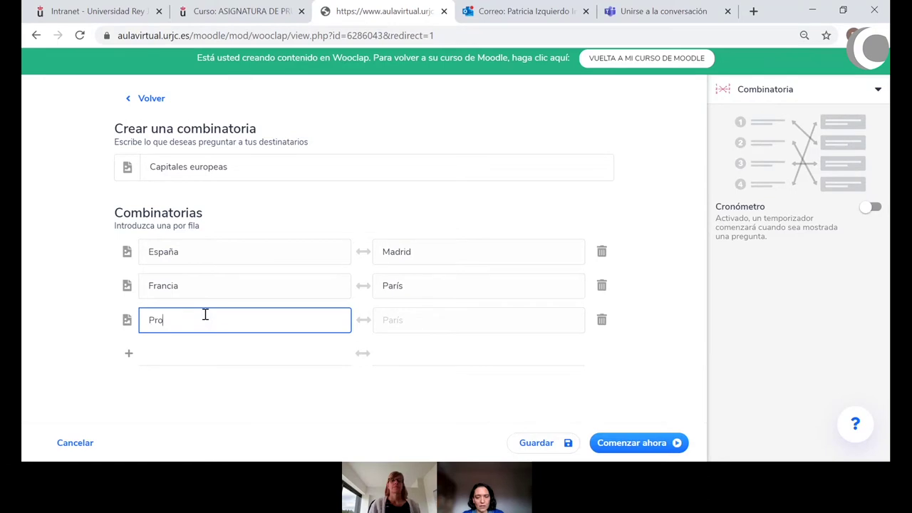
{"action": "key", "text": "BackSpace"}
{"action": "key", "text": "BackSpace"}
{"action": "key", "text": "BackSpace"}
{"action": "key", "text": "BackSpace"}
{"action": "key", "text": "BackSpace"}
{"action": "key", "text": "BackSpace"}
{"action": "key", "text": "BackSpace"}
{"action": "type", "text": "ortugal"}
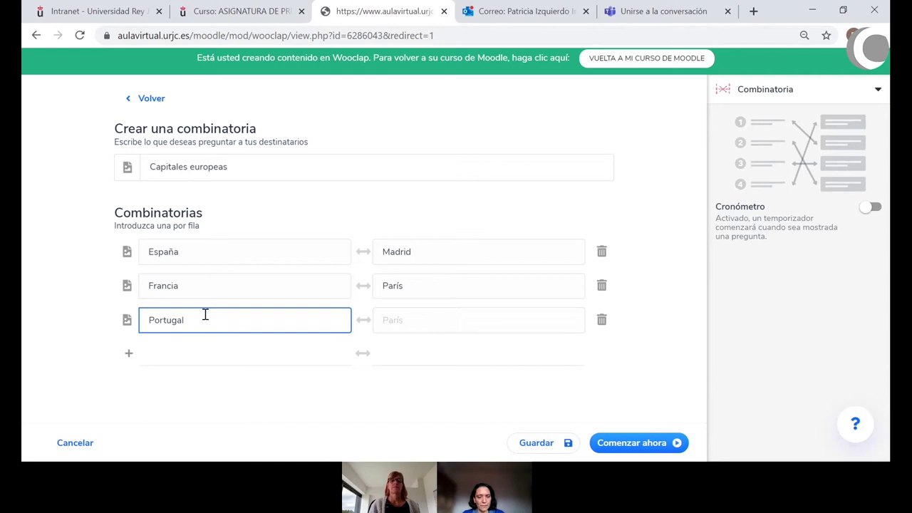
{"action": "key", "text": "Tab"}
{"action": "type", "text": "Lisboa"}
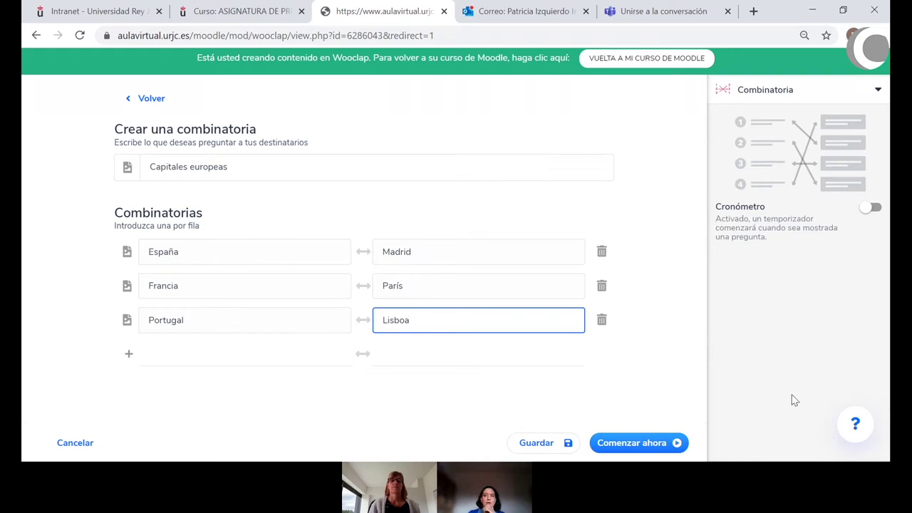
{"action": "left_click", "coordinate": [827, 91]}
{"action": "left_click", "coordinate": [778, 304]}
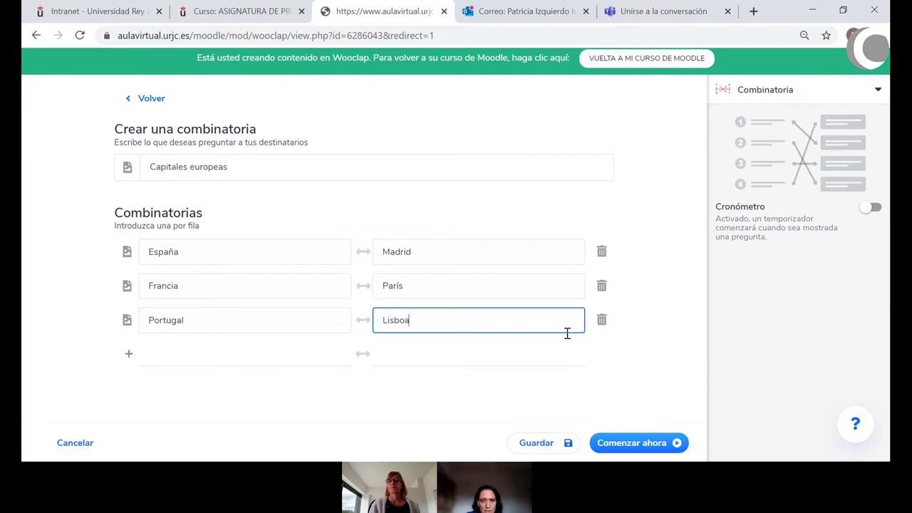
{"action": "left_click", "coordinate": [538, 447]}
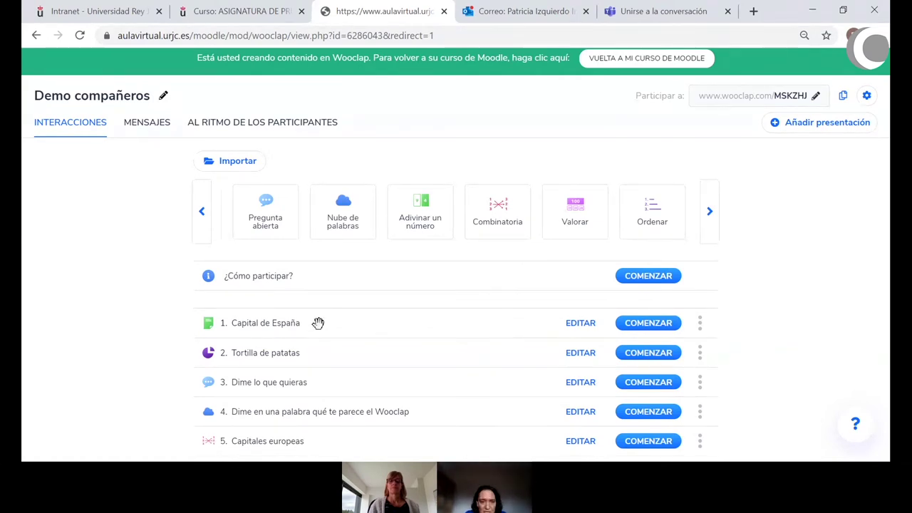
Try to change the question type of the saved "Capital de España" question and cancel the edit.
{"action": "left_click", "coordinate": [580, 324]}
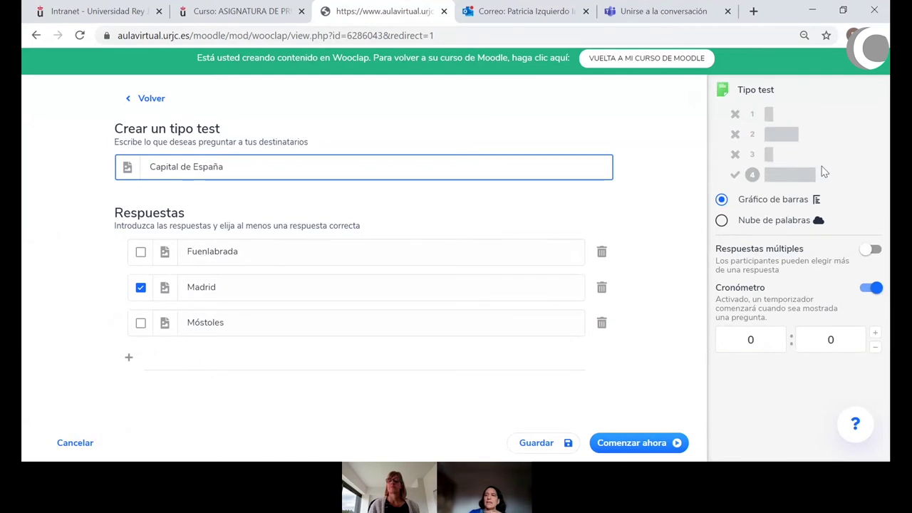
{"action": "left_click", "coordinate": [878, 91]}
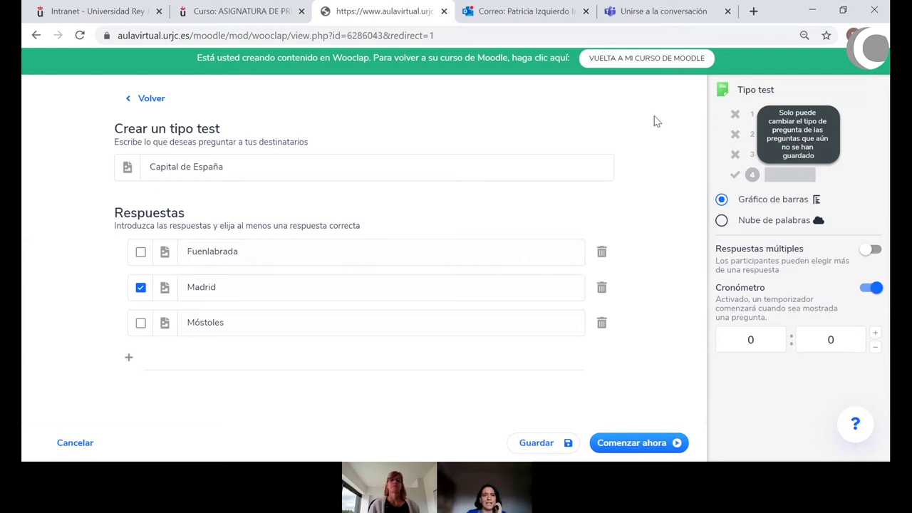
{"action": "left_click", "coordinate": [75, 444]}
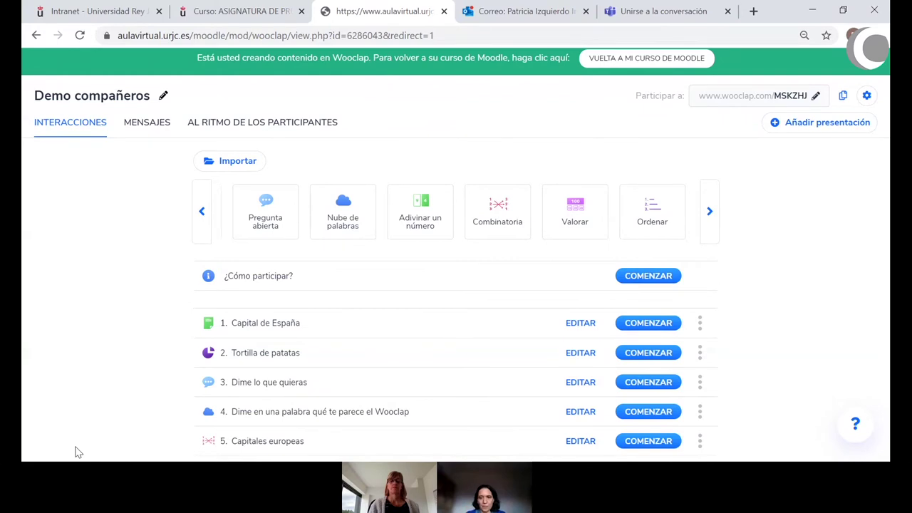
Start presenting the "¿Cómo participar?" instructions to the participants.
{"action": "left_click", "coordinate": [652, 280]}
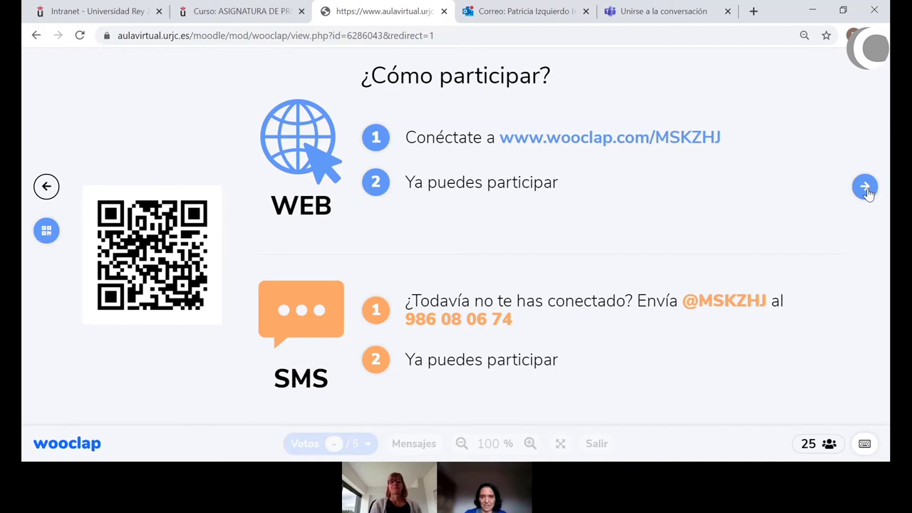
Present the "Capital de España" question to the participants, and hide its answer choices and show them again.
{"action": "left_click", "coordinate": [866, 188]}
{"action": "left_click", "coordinate": [866, 188]}
{"action": "left_click", "coordinate": [44, 191]}
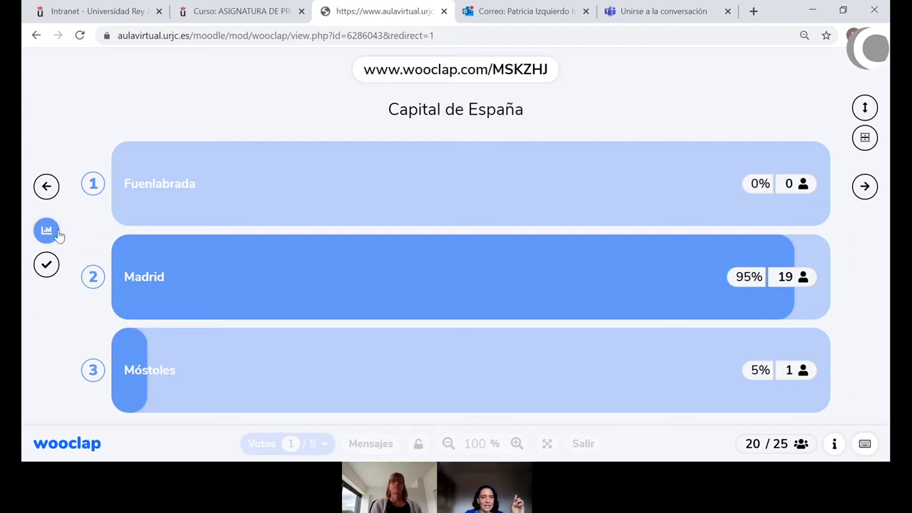
{"action": "left_click", "coordinate": [866, 108]}
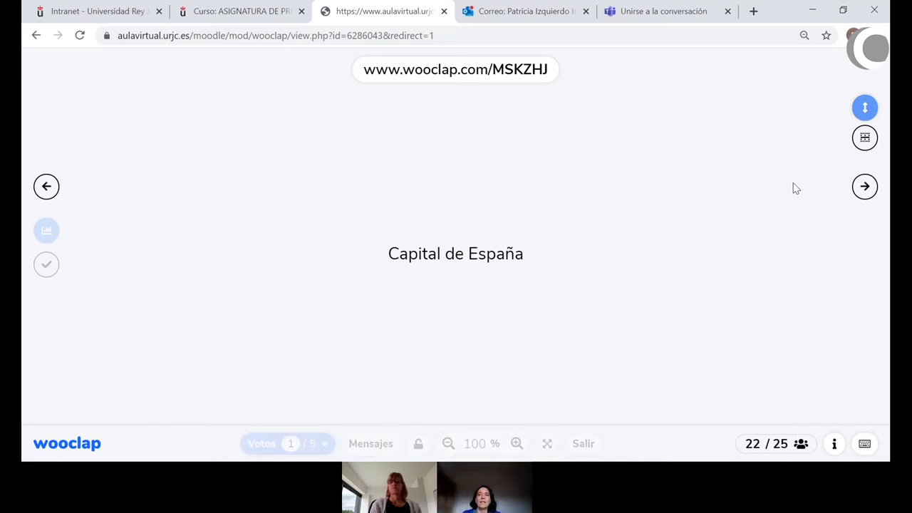
{"action": "left_click", "coordinate": [865, 109]}
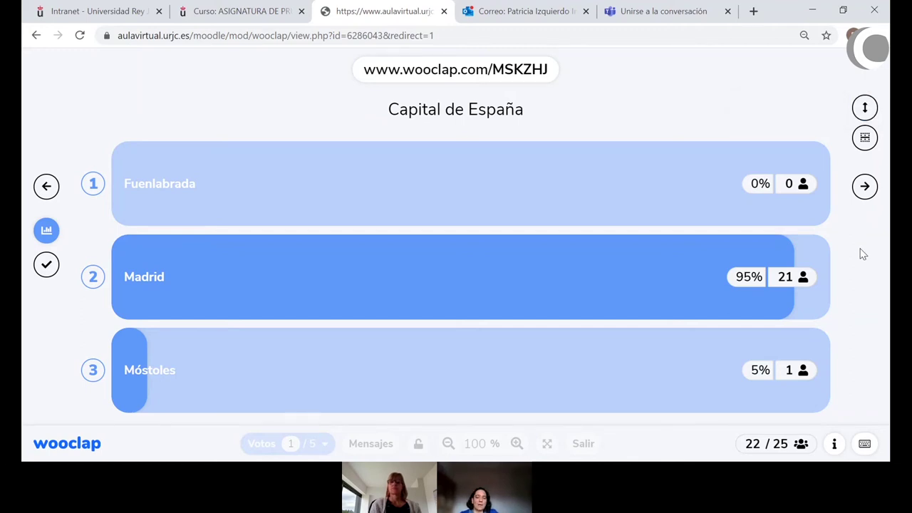
Close voting on the "Capital de España" question and reveal its correct answer.
{"action": "key", "text": "l"}
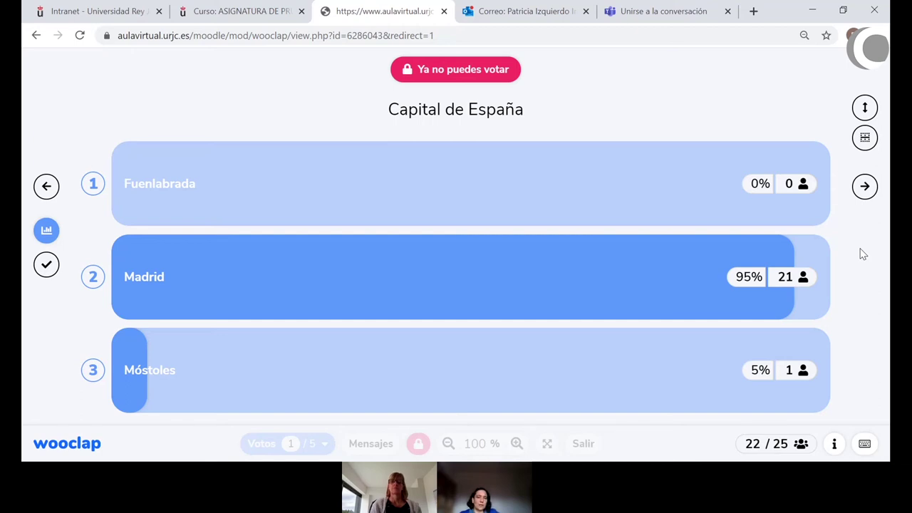
{"action": "key", "text": "l"}
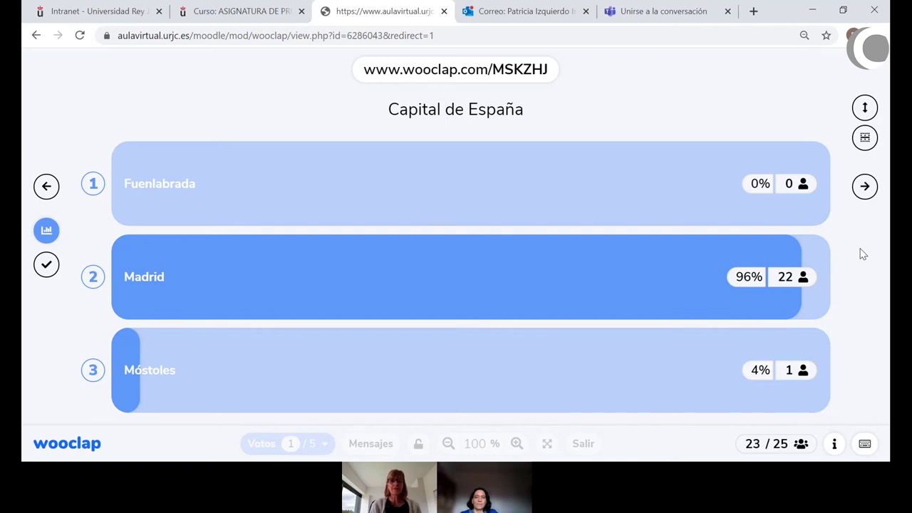
{"action": "key", "text": "l"}
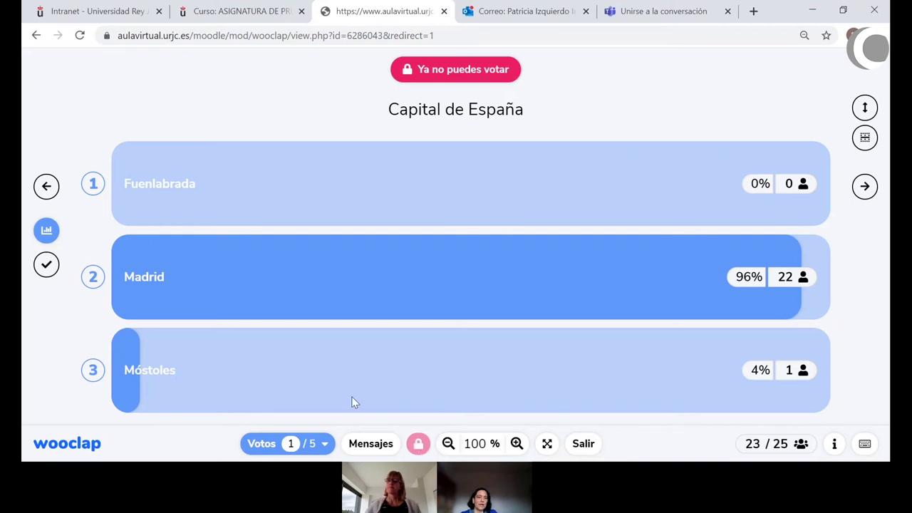
{"action": "left_click", "coordinate": [48, 269]}
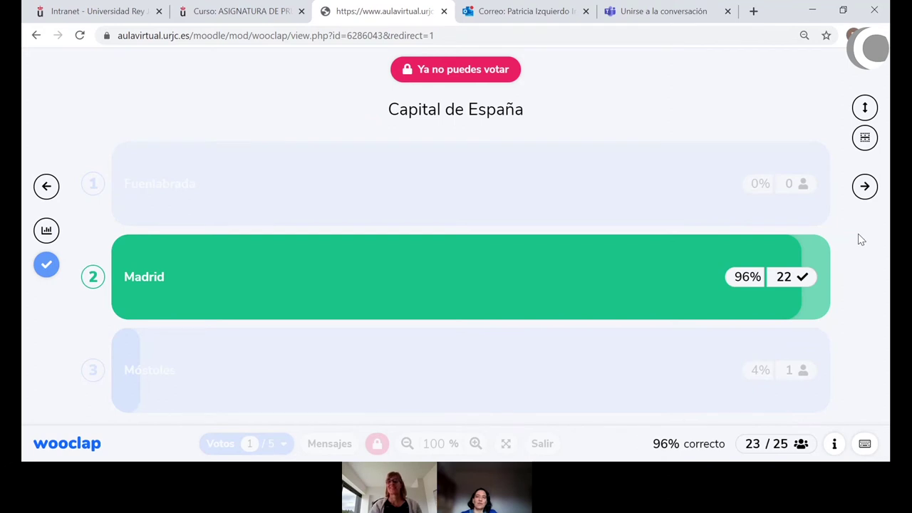
Present the "Tortilla de patatas" poll to the participants and close its voting.
{"action": "left_click", "coordinate": [865, 188]}
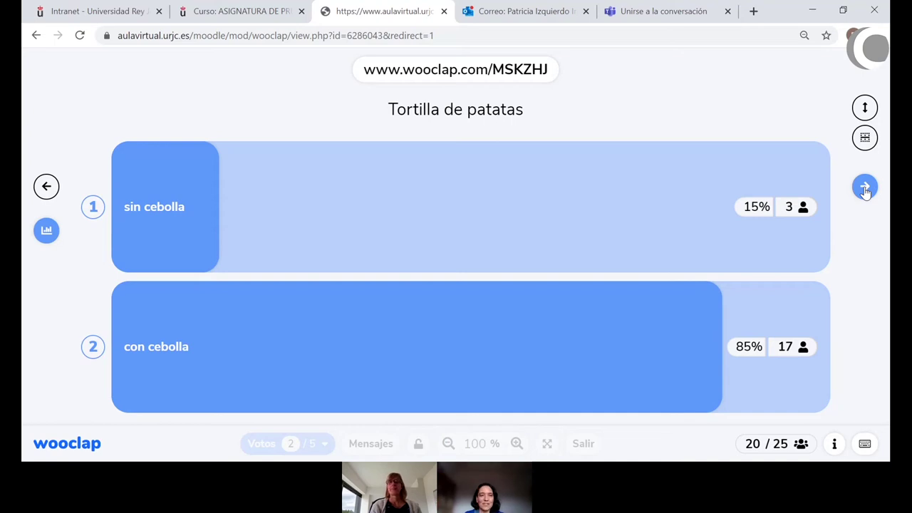
{"action": "left_click", "coordinate": [865, 188]}
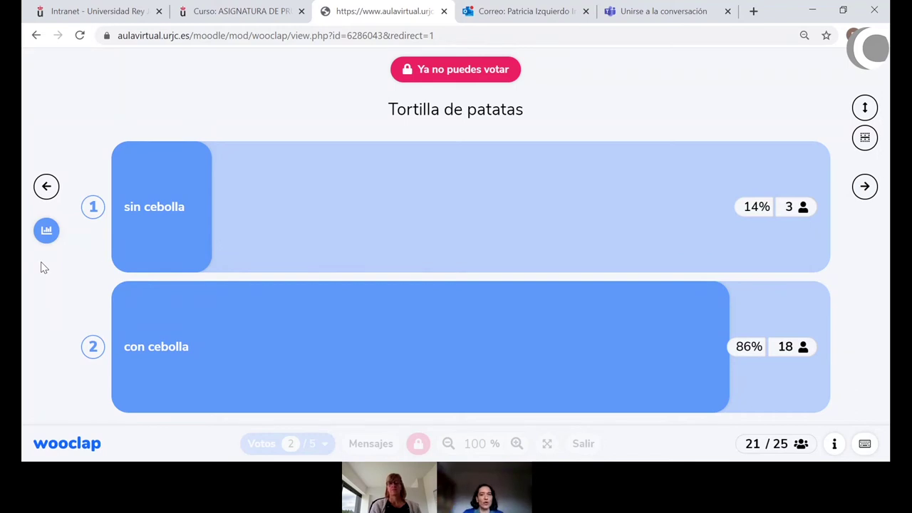
Present the "Dime lo que quieras" question and show its answers as a word cloud, as a list and again as a wall.
{"action": "left_click", "coordinate": [865, 187]}
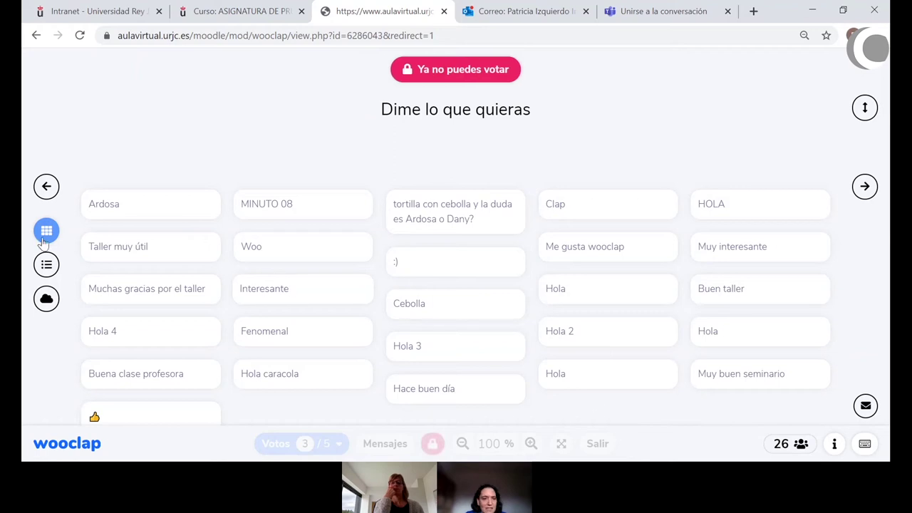
{"action": "left_click", "coordinate": [47, 305]}
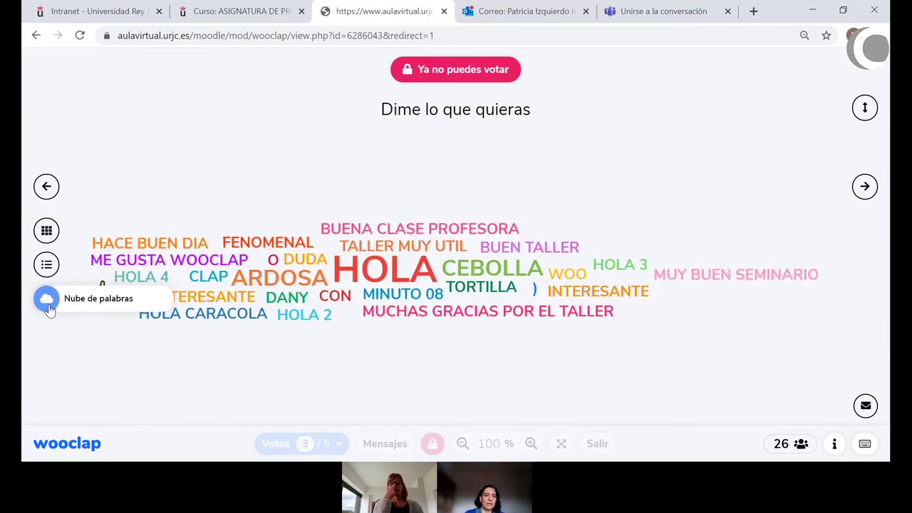
{"action": "left_click", "coordinate": [47, 267]}
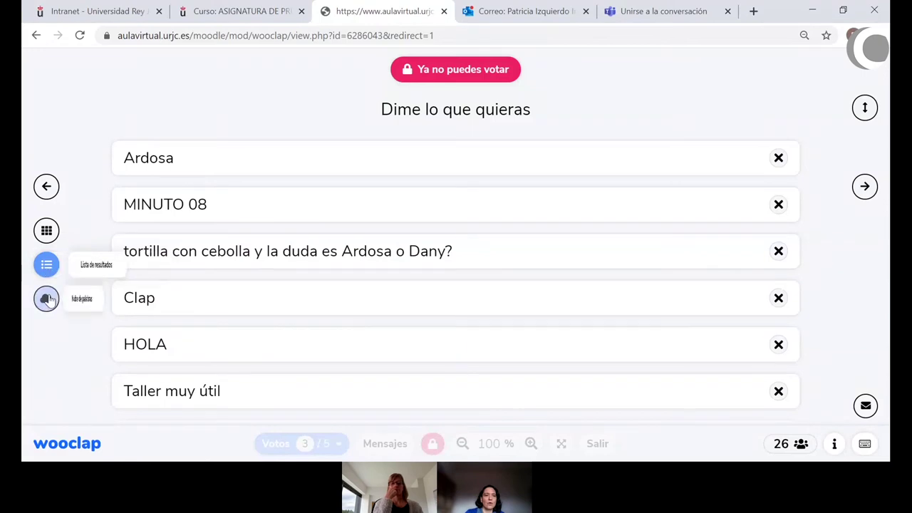
{"action": "left_click", "coordinate": [47, 299]}
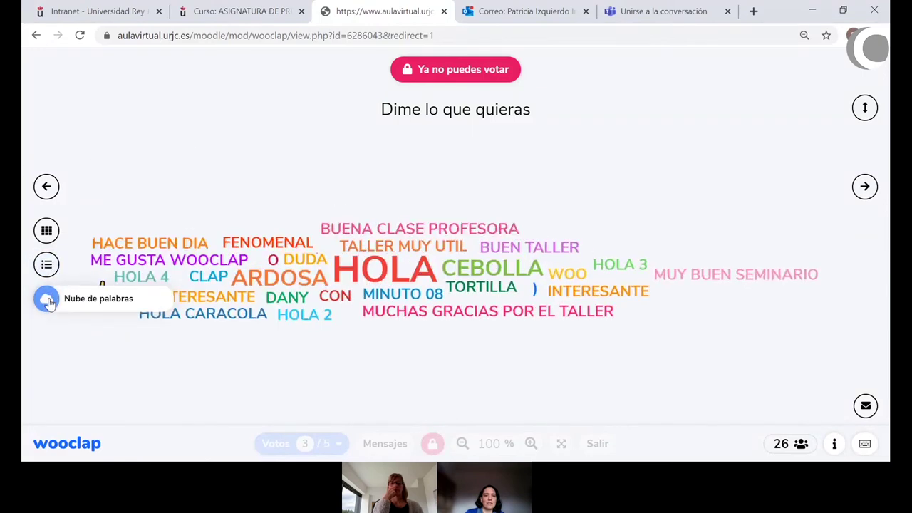
{"action": "left_click", "coordinate": [47, 231]}
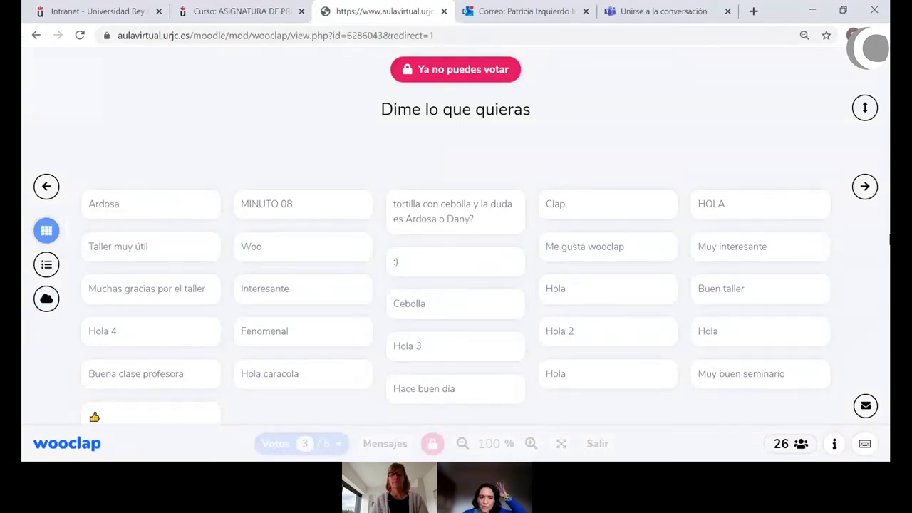
Present the "Dime en una palabra qué te parece el Wooclap" word cloud and the "Capitales europeas" matching question.
{"action": "left_click", "coordinate": [865, 187]}
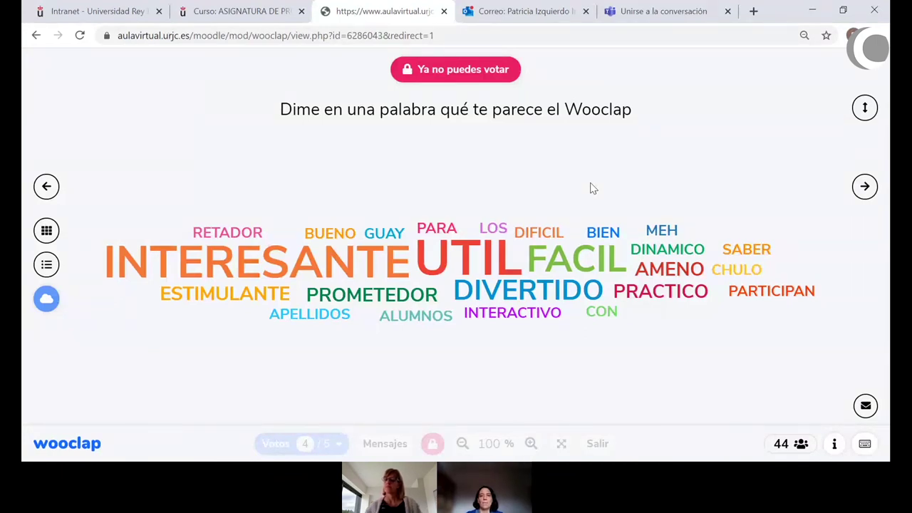
{"action": "left_click", "coordinate": [865, 191]}
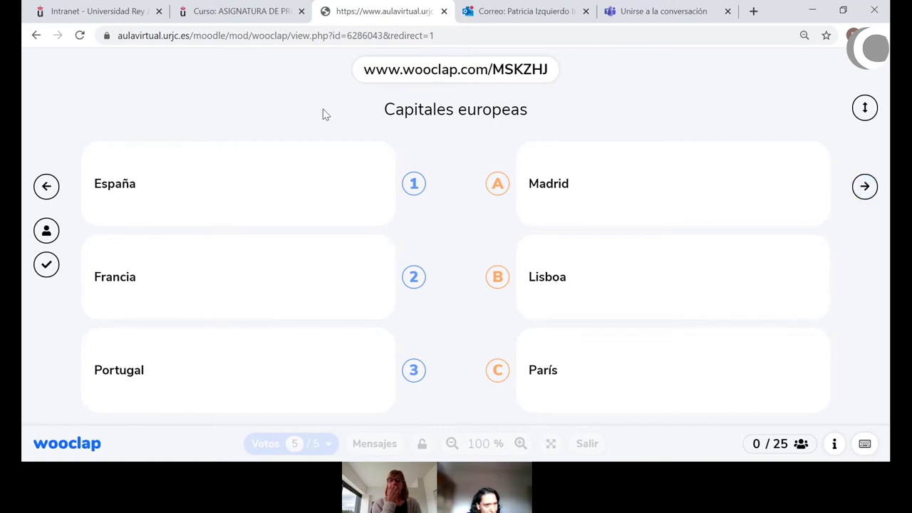
{"action": "left_click", "coordinate": [50, 191]}
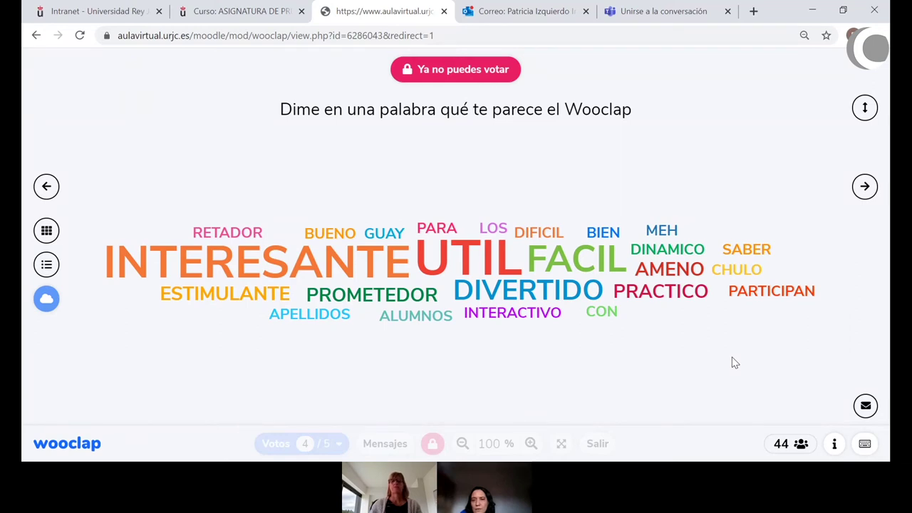
{"action": "left_click", "coordinate": [865, 186]}
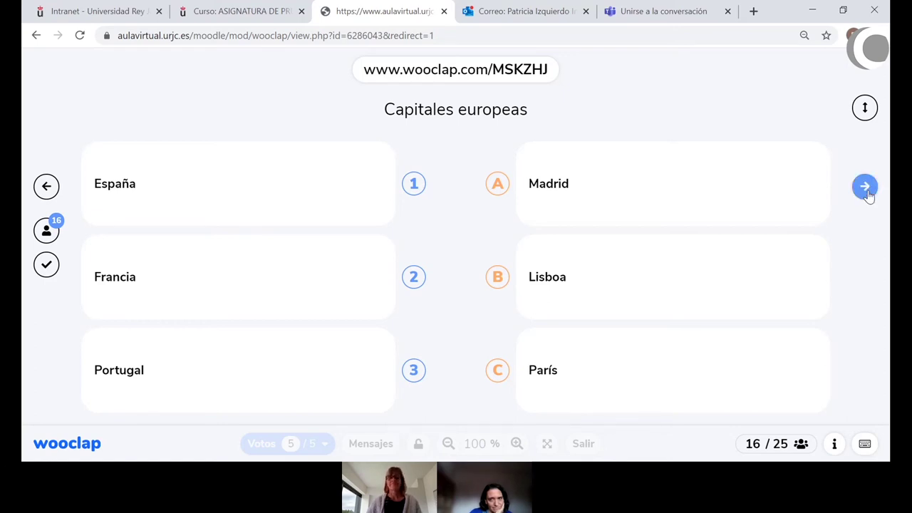
Exit the "Demo compañeros" presentation after its last question and switch to the Teams meeting.
{"action": "left_click", "coordinate": [867, 189]}
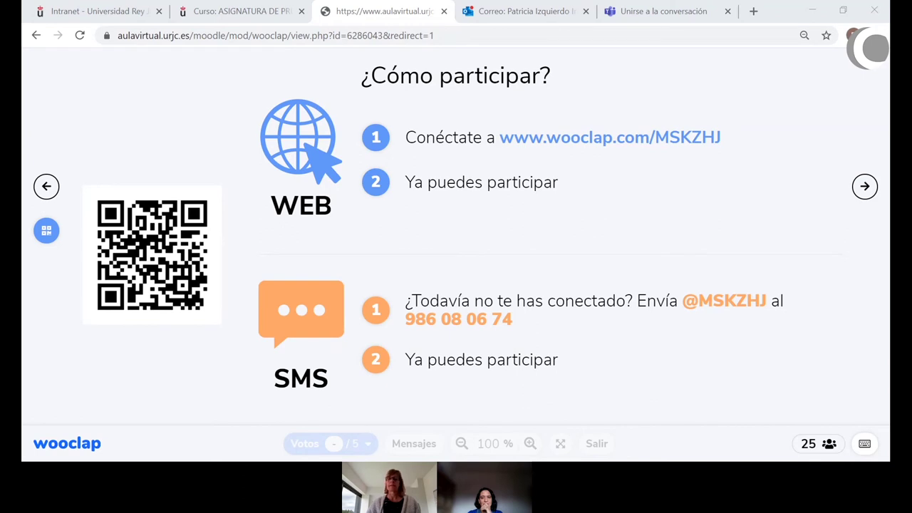
{"action": "left_click", "coordinate": [824, 185]}
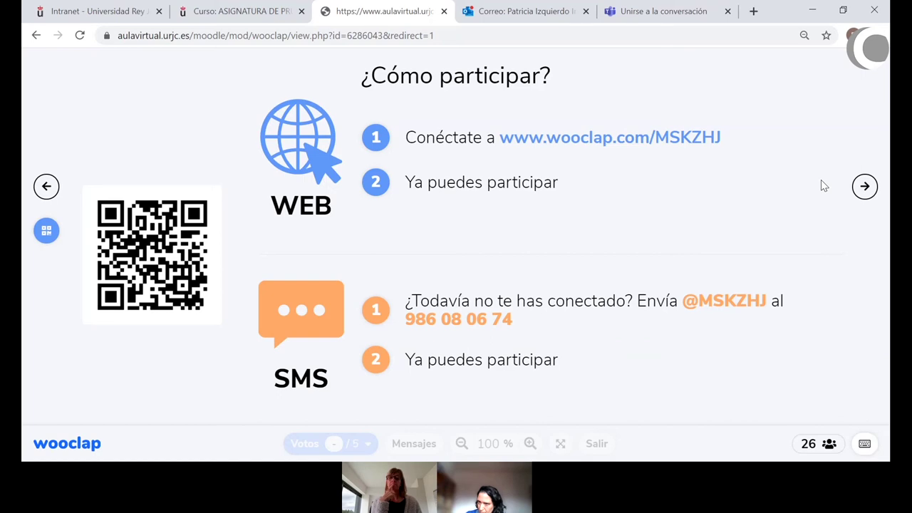
{"action": "left_click", "coordinate": [865, 188]}
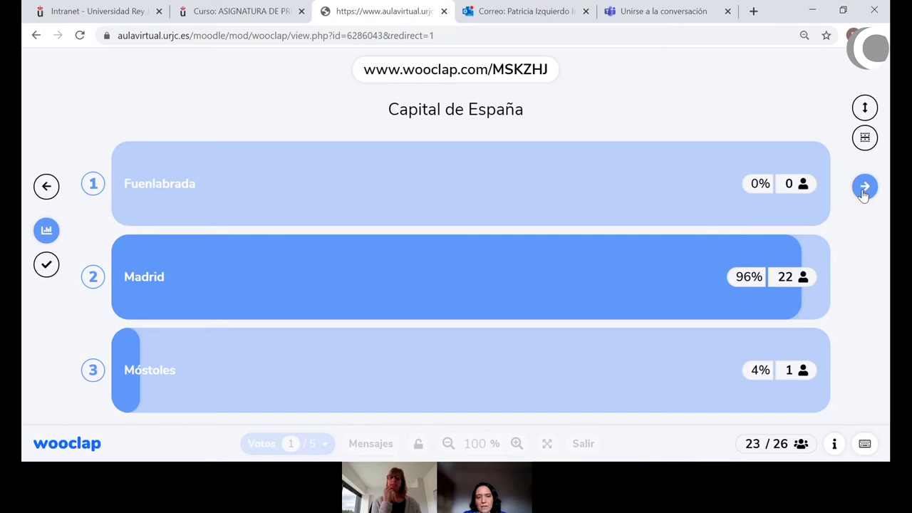
{"action": "left_click", "coordinate": [584, 443]}
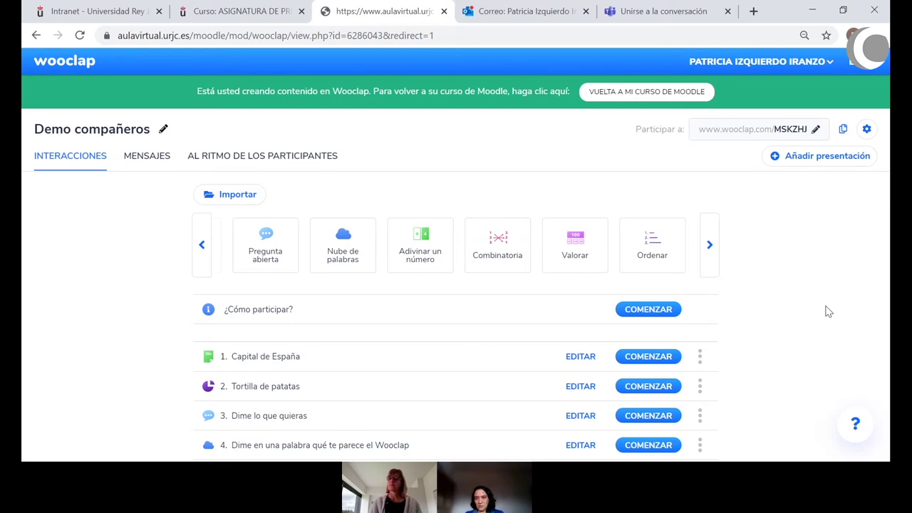
{"action": "left_click", "coordinate": [641, 14]}
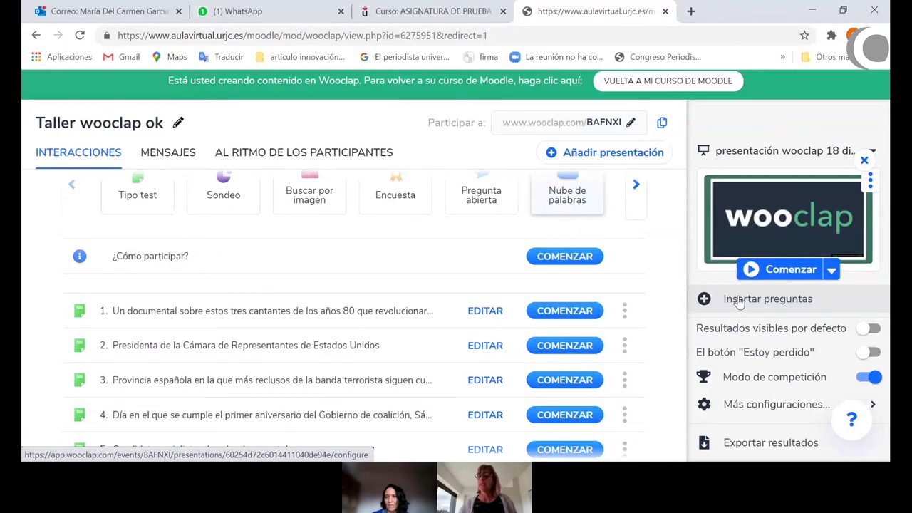
Insert the "Presidenta de la Cámara de Representantes de Estados Unidos" question as slide 4, after the "¿Cómo participar?" slide, and save the presentation.
{"action": "left_click", "coordinate": [739, 300]}
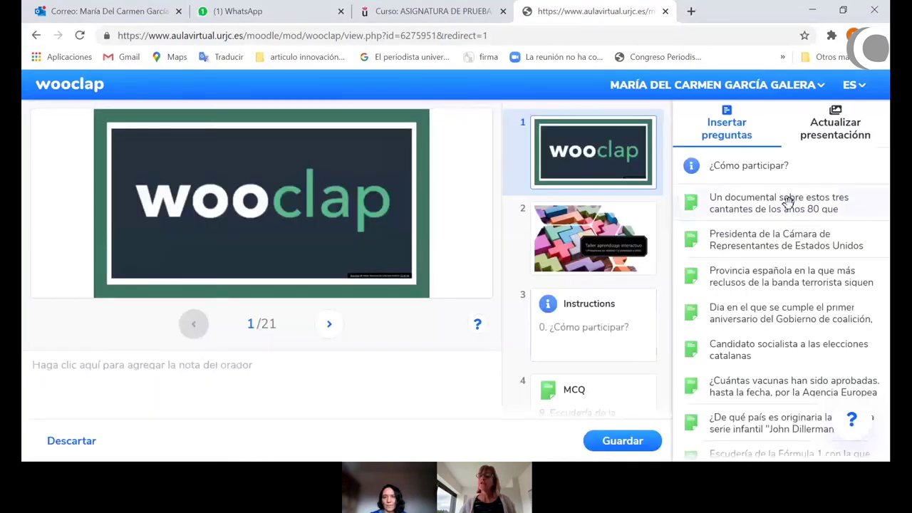
{"action": "scroll", "coordinate": [761, 213], "scroll_direction": "down", "scroll_amount": 3}
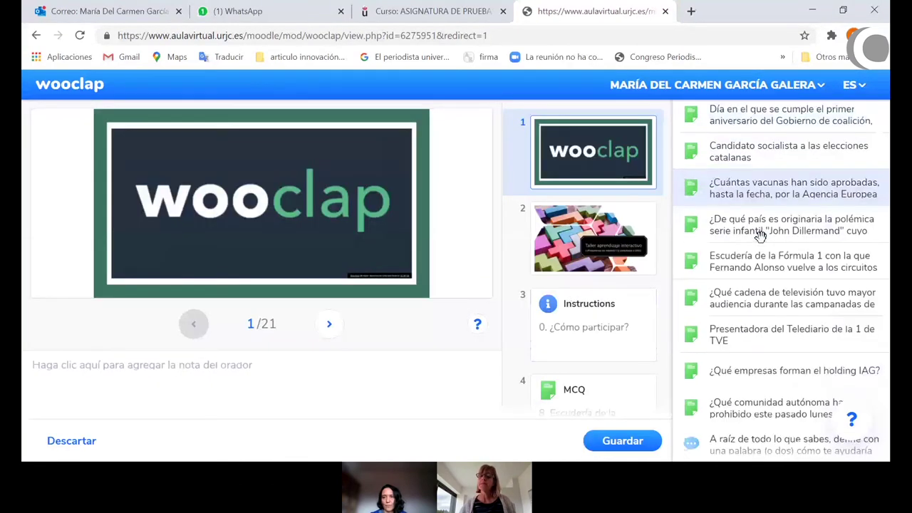
{"action": "scroll", "coordinate": [568, 257], "scroll_direction": "down", "scroll_amount": 2}
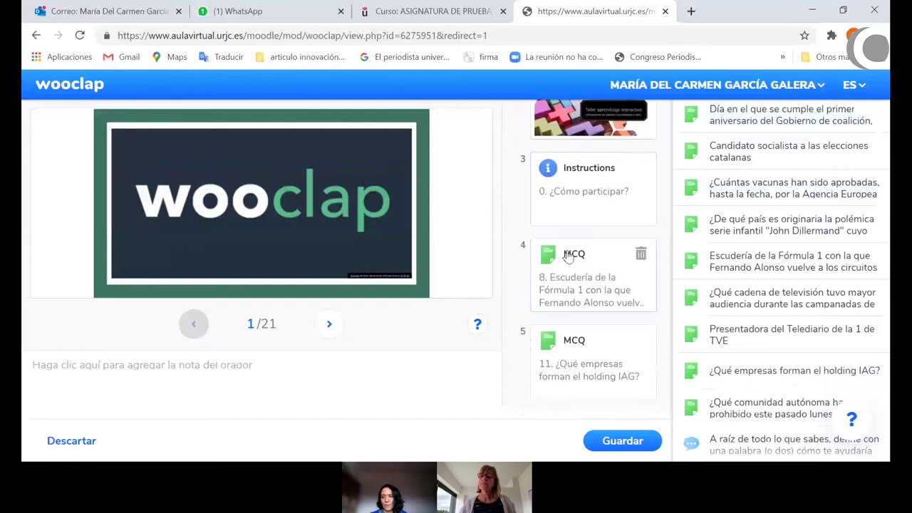
{"action": "scroll", "coordinate": [568, 257], "scroll_direction": "up", "scroll_amount": 2}
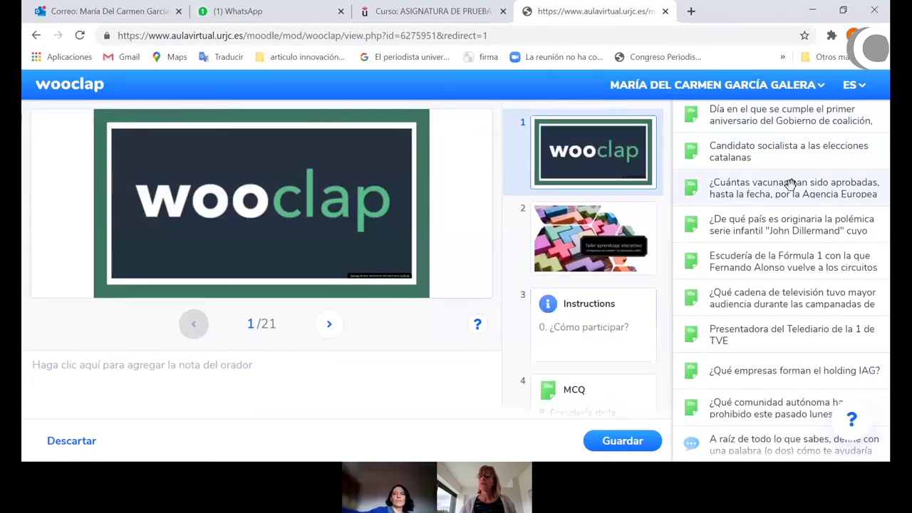
{"action": "scroll", "coordinate": [789, 184], "scroll_direction": "up", "scroll_amount": 2}
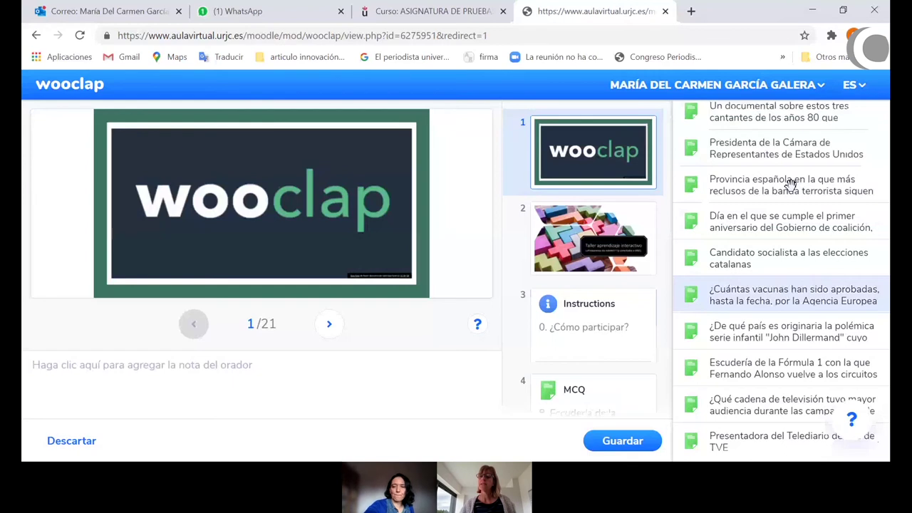
{"action": "scroll", "coordinate": [791, 184], "scroll_direction": "up", "scroll_amount": 2}
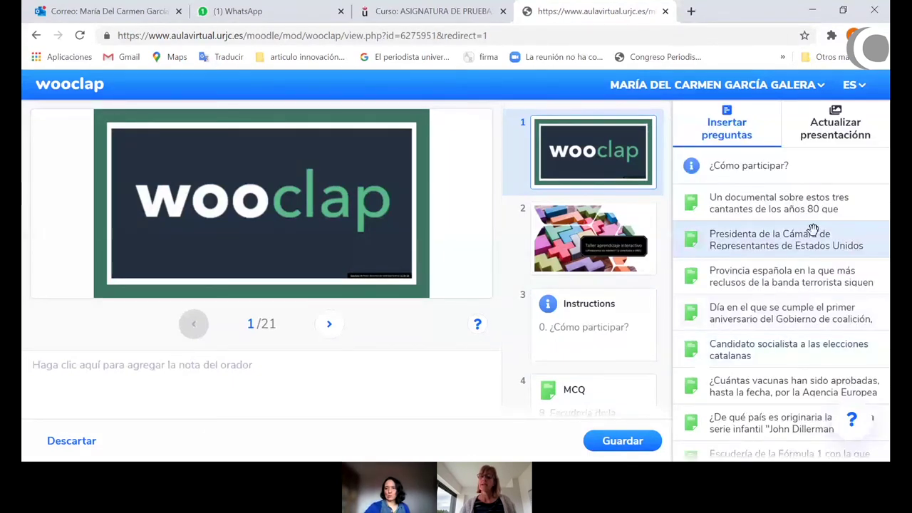
{"action": "left_click_drag", "start_coordinate": [813, 228], "coordinate": [634, 308]}
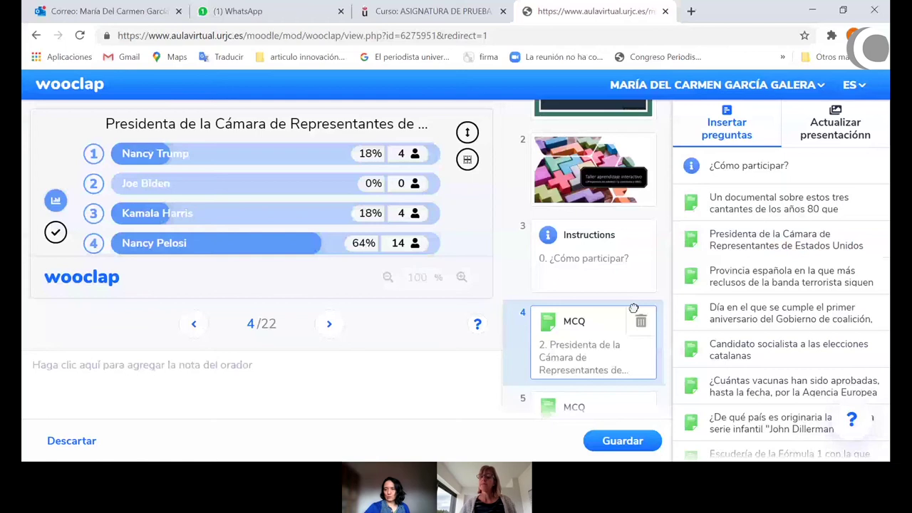
{"action": "scroll", "coordinate": [766, 275], "scroll_direction": "down", "scroll_amount": 1}
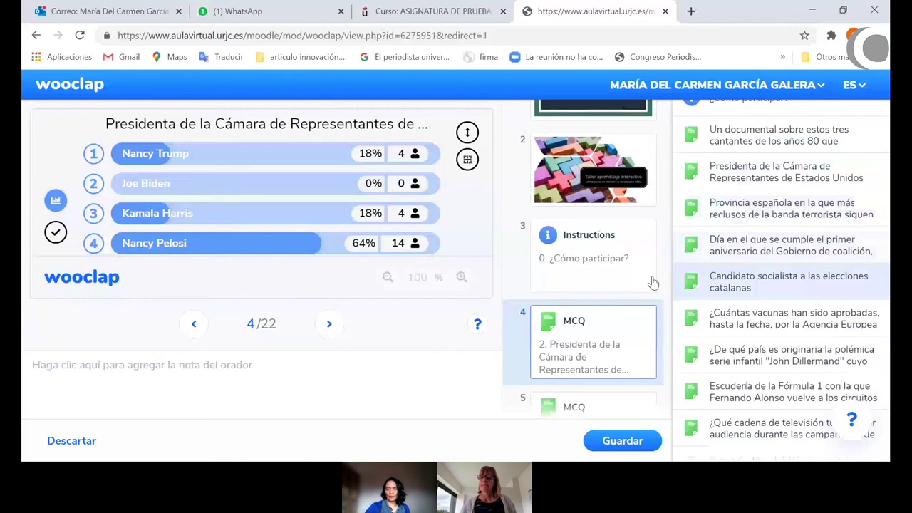
{"action": "scroll", "coordinate": [652, 283], "scroll_direction": "down", "scroll_amount": 3}
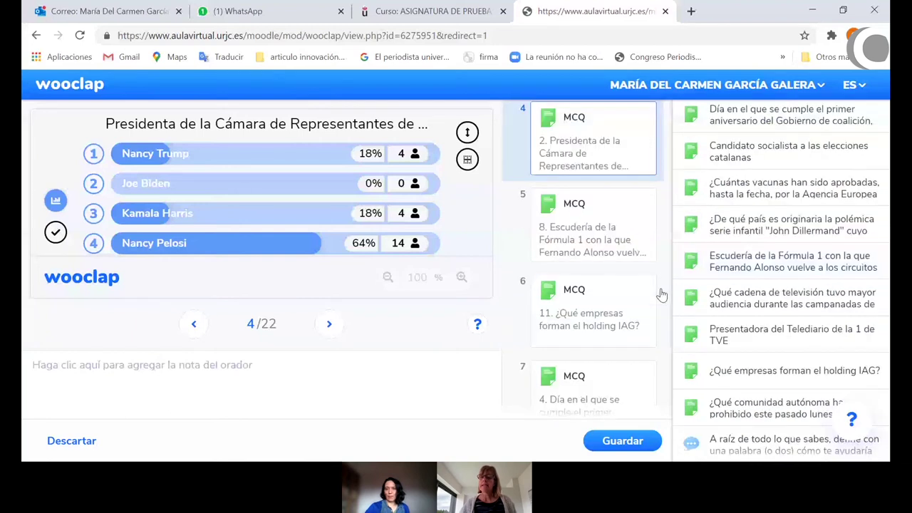
{"action": "left_click", "coordinate": [620, 442]}
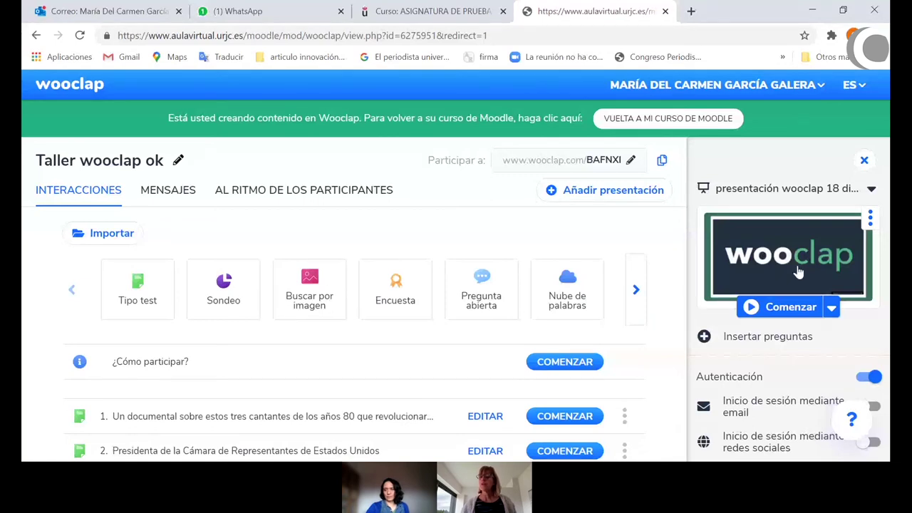
Start presenting the "Taller wooclap ok" slide presentation and advance to its "¿Cómo participar?" slide.
{"action": "left_click", "coordinate": [784, 307]}
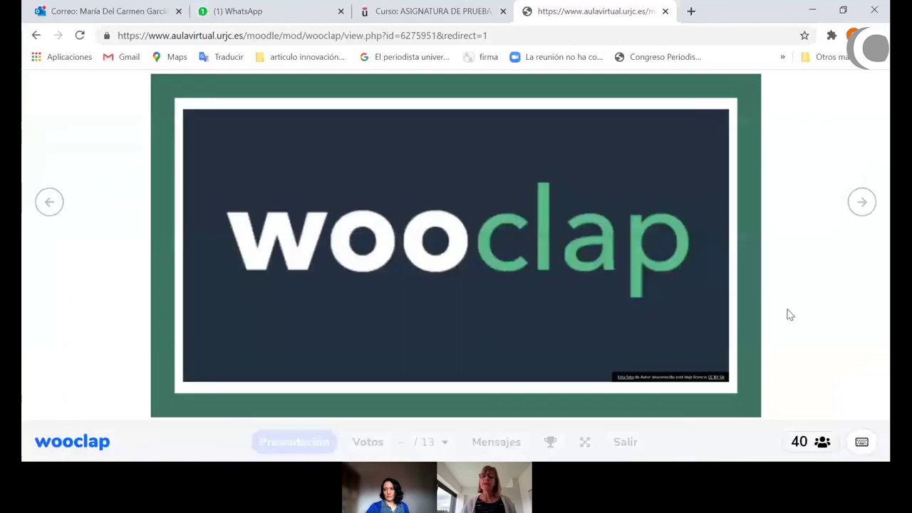
{"action": "left_click", "coordinate": [862, 214]}
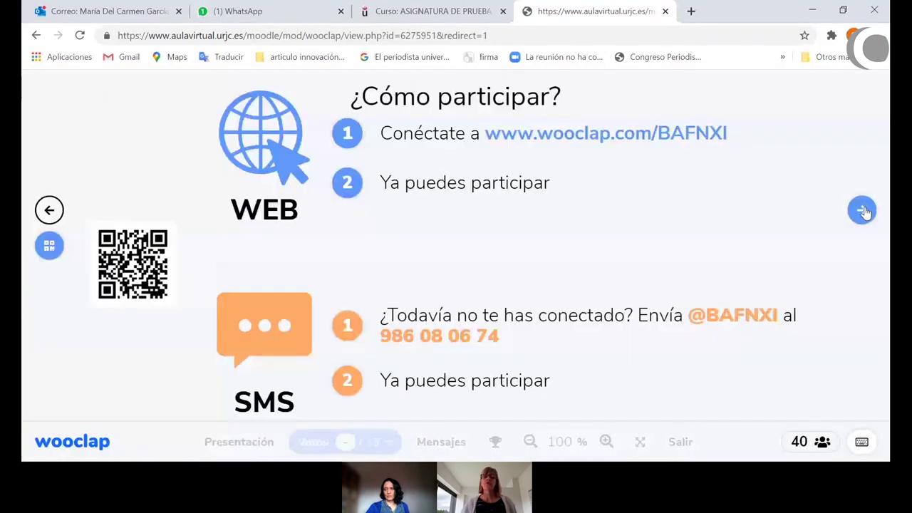
Advance the presentation from the "¿Cómo participar?" slide through the questions to the one about vaccines approved by the Agencia Europea del Medicamento.
{"action": "left_click", "coordinate": [863, 210]}
{"action": "left_click", "coordinate": [862, 212]}
{"action": "left_click", "coordinate": [863, 211]}
{"action": "left_click", "coordinate": [863, 211]}
{"action": "left_click", "coordinate": [863, 212]}
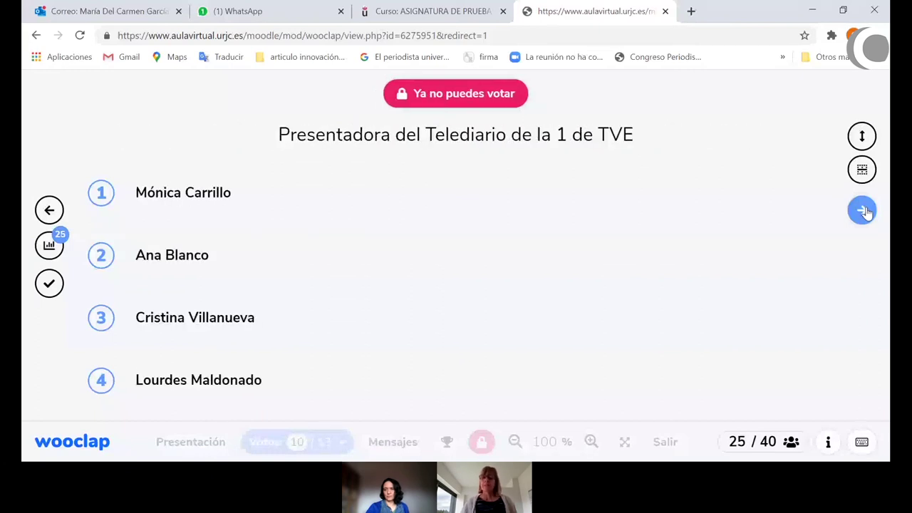
{"action": "left_click", "coordinate": [863, 212]}
{"action": "left_click", "coordinate": [863, 212]}
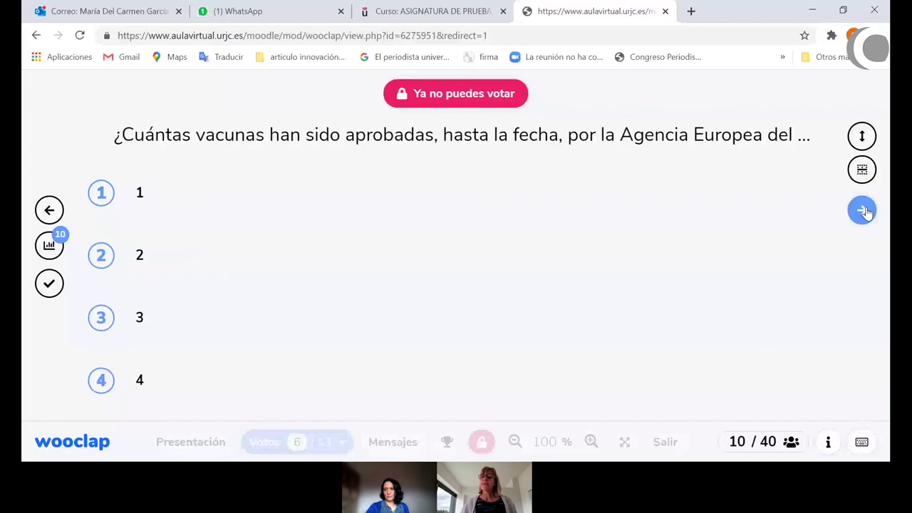
Advance to the "Recurso que tenemos en Aula Virtual" slide, go back to the "Presidenta de la Cámara de Representantes de Estados Unidos" question and exit the presentation.
{"action": "left_click", "coordinate": [863, 211]}
{"action": "left_click", "coordinate": [863, 212]}
{"action": "left_click", "coordinate": [863, 212]}
{"action": "left_click", "coordinate": [863, 212]}
{"action": "left_click", "coordinate": [863, 211]}
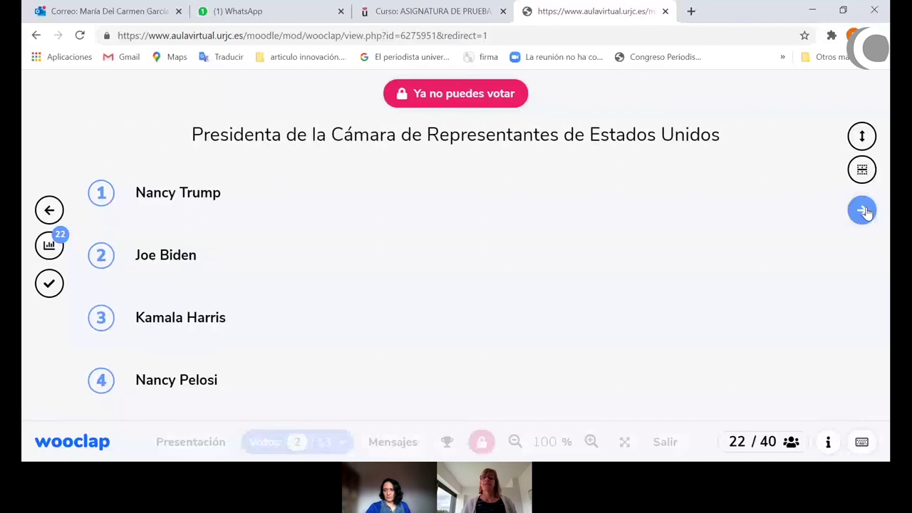
{"action": "left_click", "coordinate": [863, 212]}
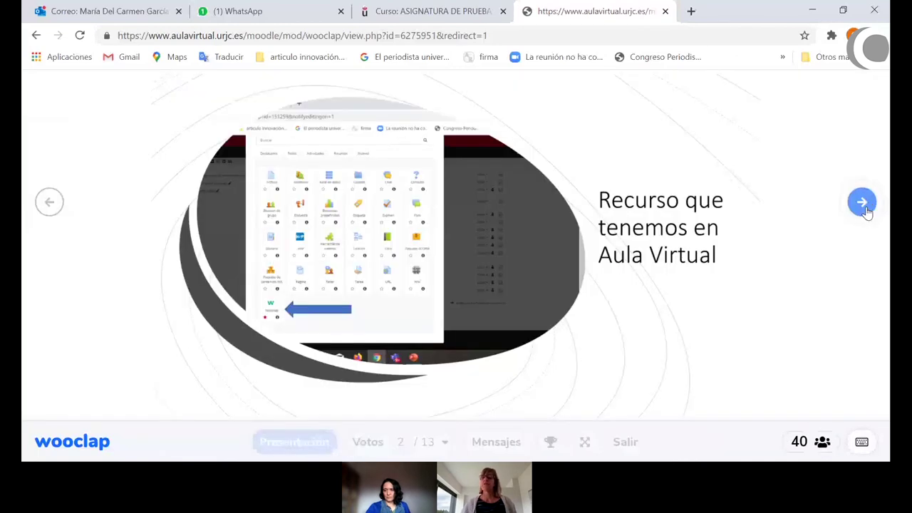
{"action": "left_click", "coordinate": [50, 205]}
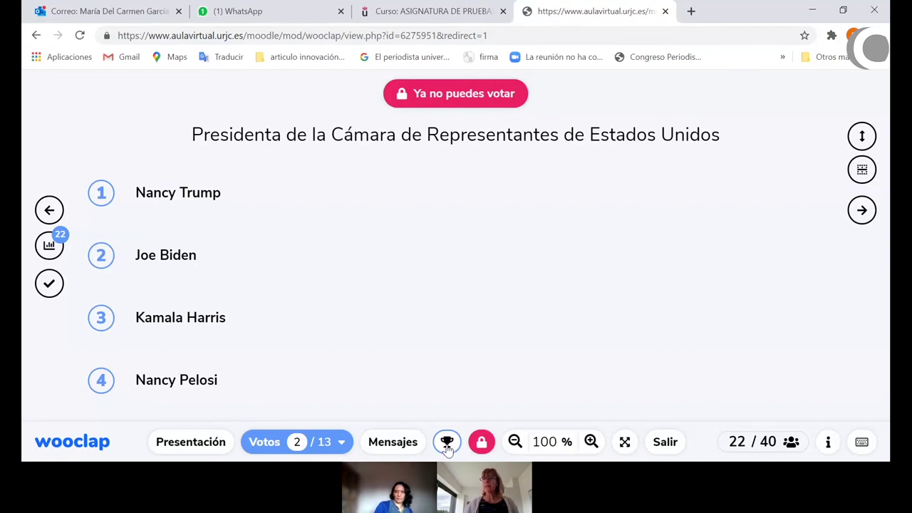
{"action": "left_click", "coordinate": [663, 442]}
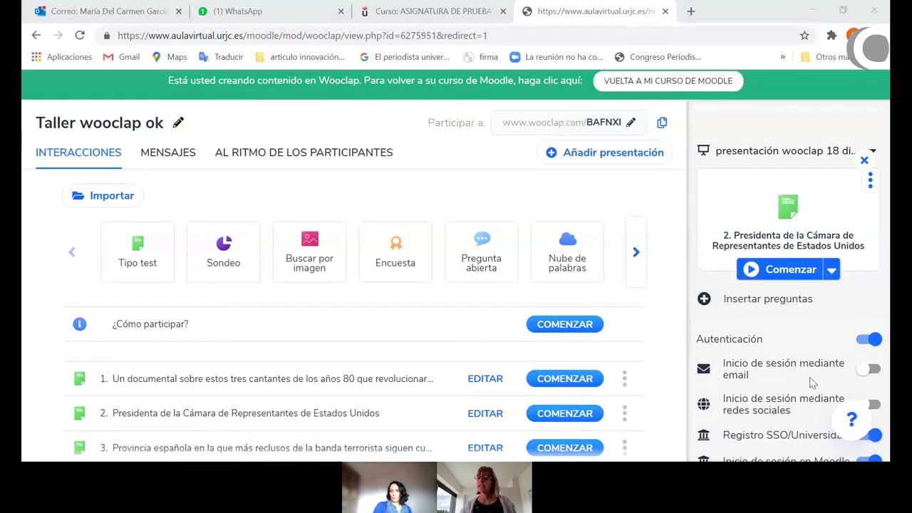
Restart the presentation from the first slide and advance to the question about the coalition government's first anniversary.
{"action": "scroll", "coordinate": [812, 382], "scroll_direction": "up", "scroll_amount": 3}
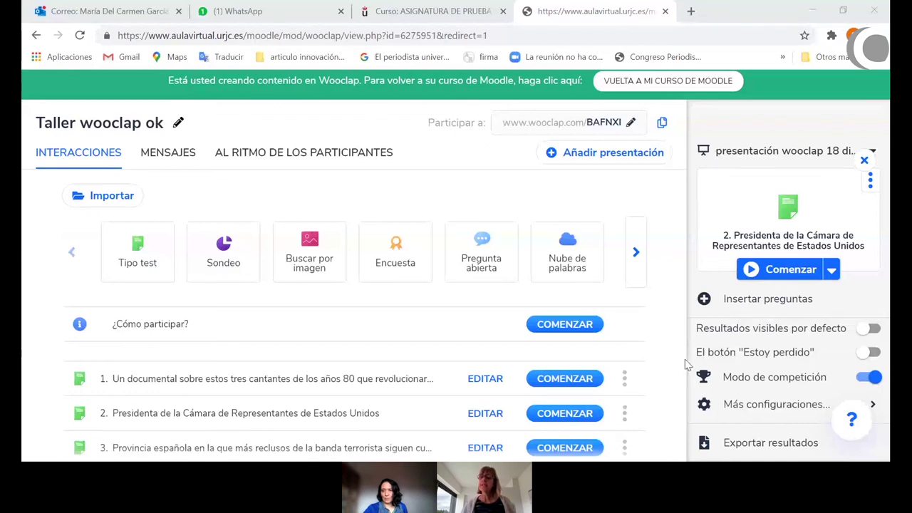
{"action": "left_click", "coordinate": [791, 270]}
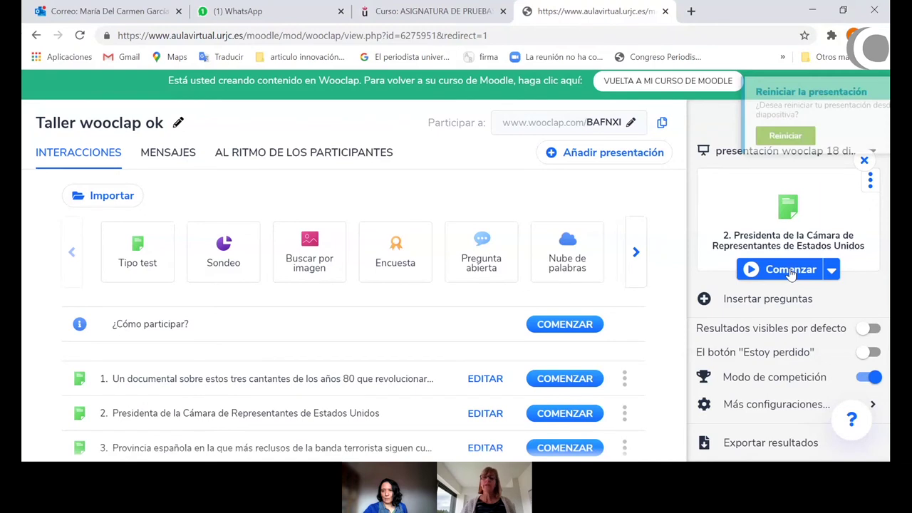
{"action": "left_click", "coordinate": [717, 137]}
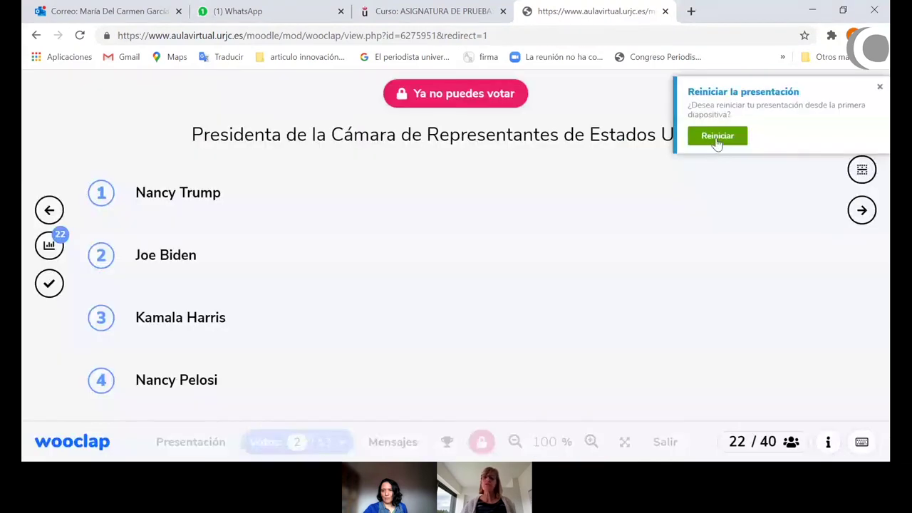
{"action": "left_click", "coordinate": [869, 202]}
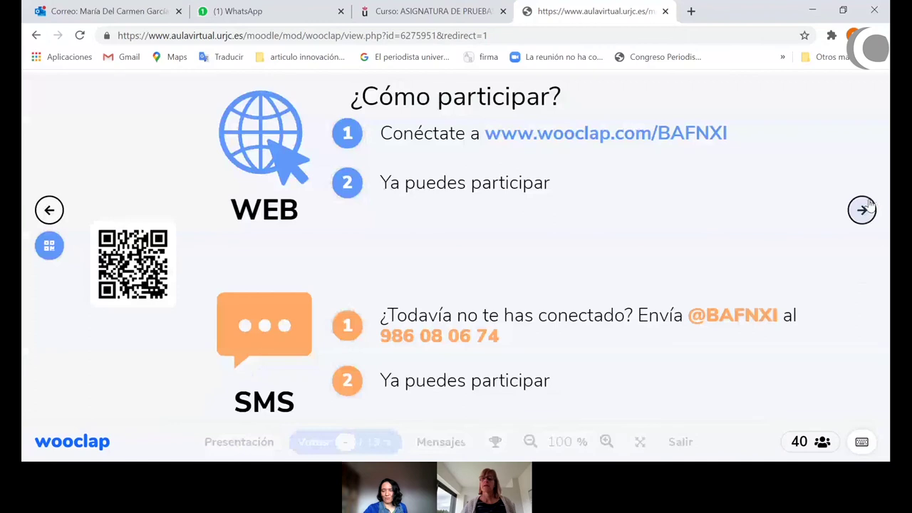
{"action": "left_click", "coordinate": [869, 210]}
{"action": "left_click", "coordinate": [870, 209]}
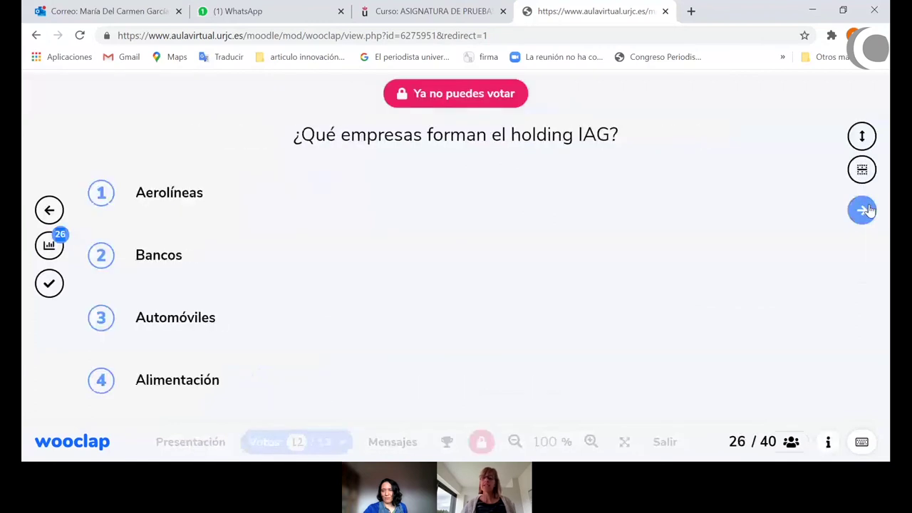
{"action": "left_click", "coordinate": [869, 210]}
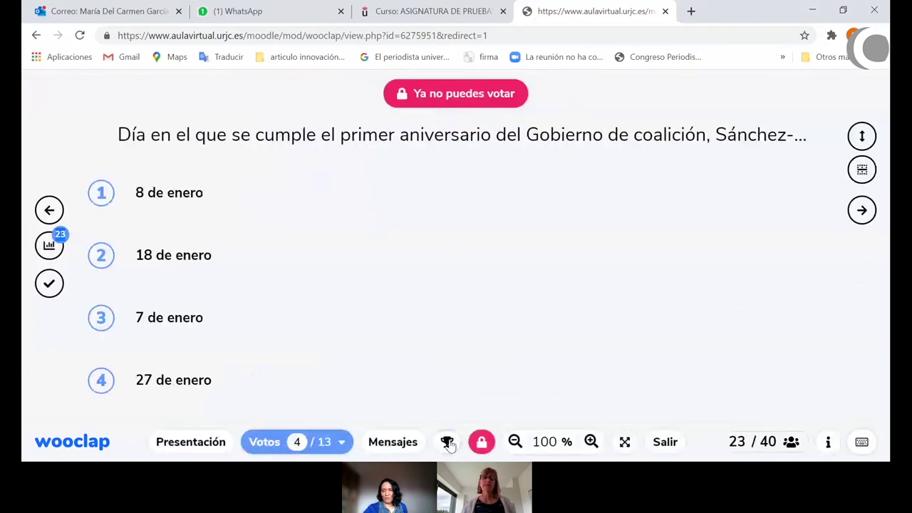
Advance through the remaining questions to the "Recurso que tenemos en Aula Virtual" slide.
{"action": "left_click", "coordinate": [863, 211]}
{"action": "left_click", "coordinate": [864, 211]}
{"action": "left_click", "coordinate": [863, 211]}
{"action": "left_click", "coordinate": [864, 210]}
{"action": "left_click", "coordinate": [864, 211]}
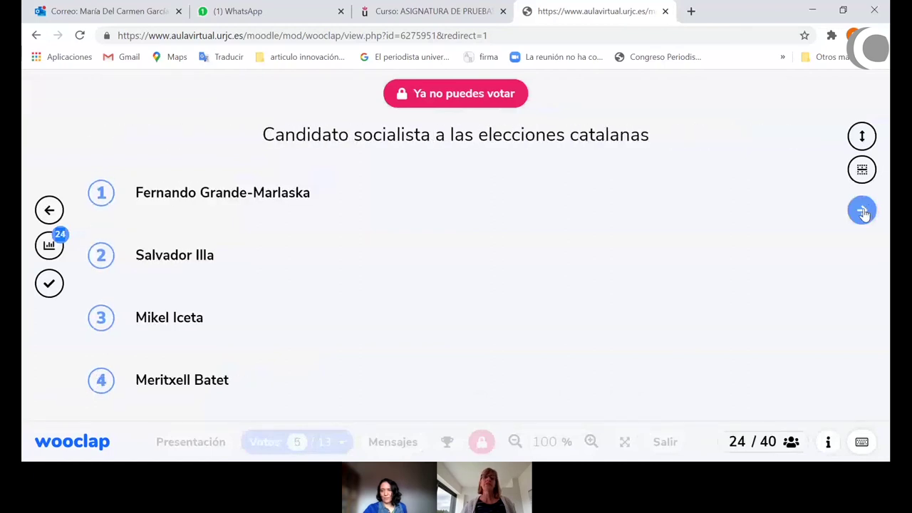
{"action": "left_click", "coordinate": [863, 211]}
{"action": "left_click", "coordinate": [864, 211]}
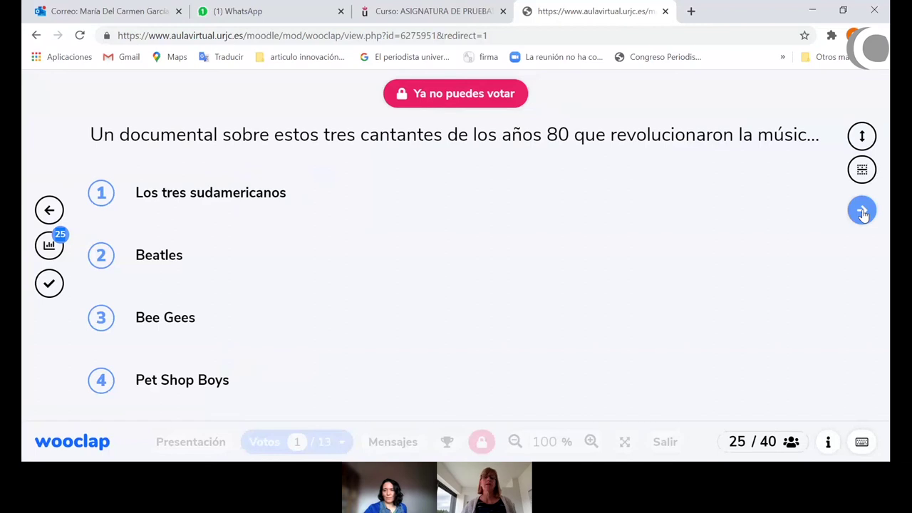
{"action": "left_click", "coordinate": [862, 211]}
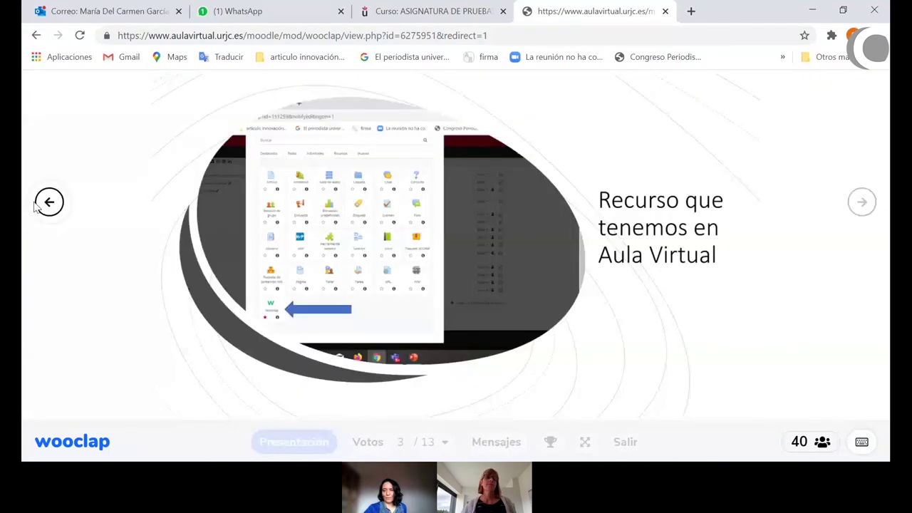
Show the best-players leaderboard on the "Presidenta de la Cámara" question, switch between the top 5, top 20 and top 3 rankings, and exit the presentation.
{"action": "left_click", "coordinate": [447, 442]}
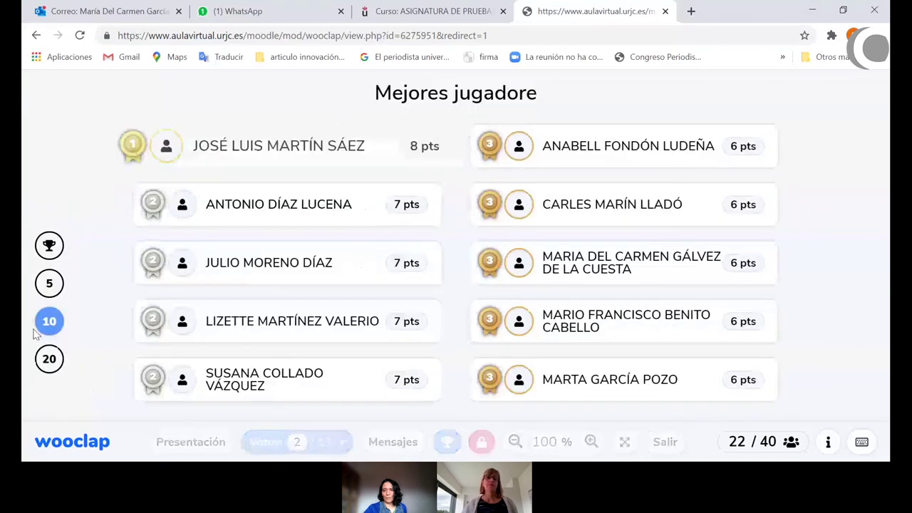
{"action": "left_click", "coordinate": [57, 288]}
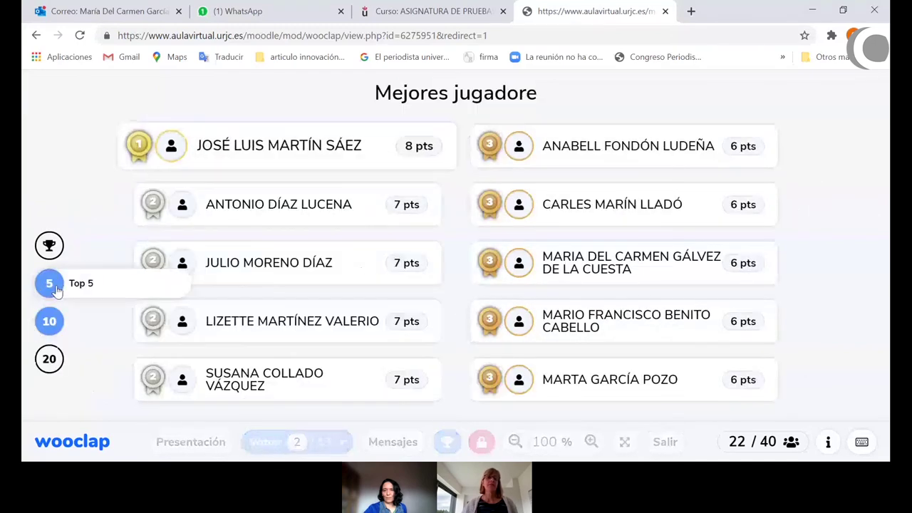
{"action": "left_click", "coordinate": [49, 245]}
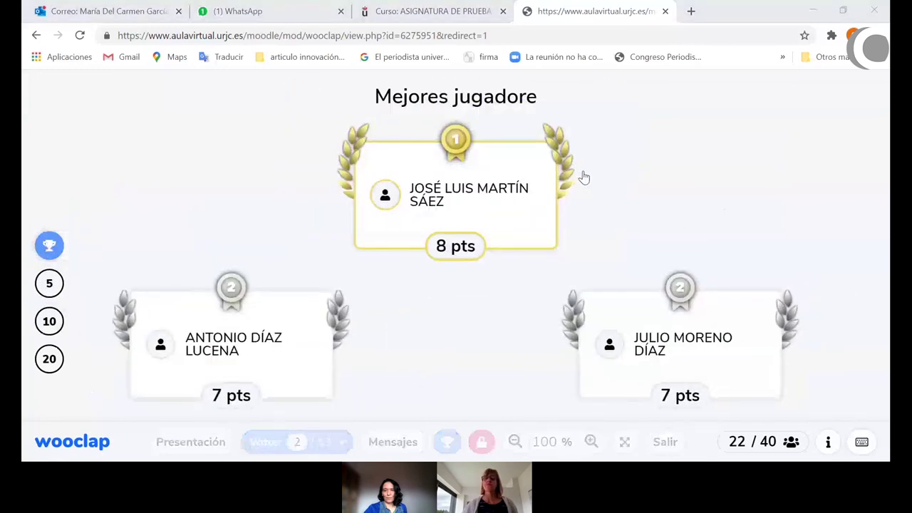
{"action": "left_click", "coordinate": [823, 20]}
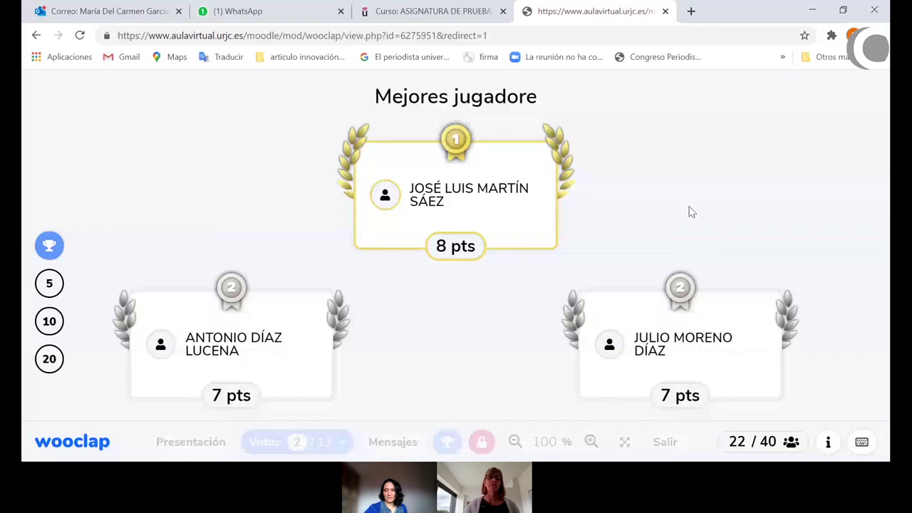
{"action": "left_click", "coordinate": [50, 283]}
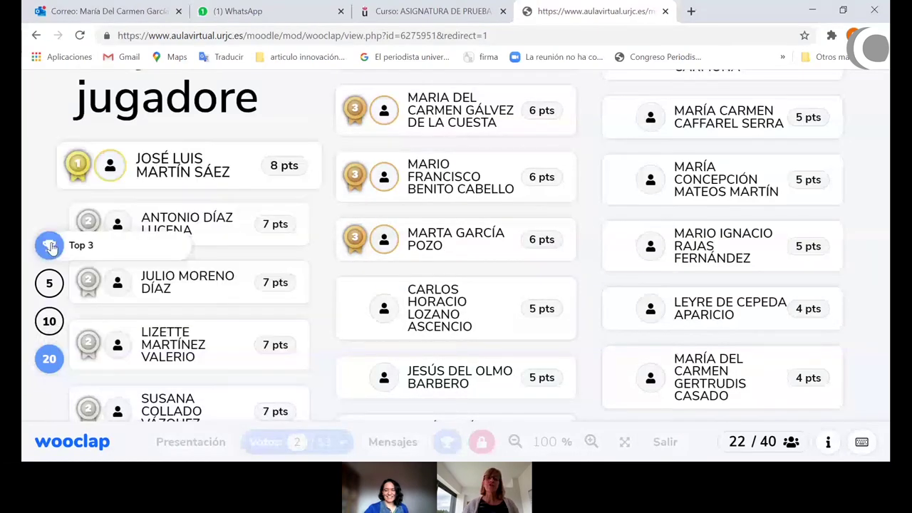
{"action": "left_click", "coordinate": [74, 251]}
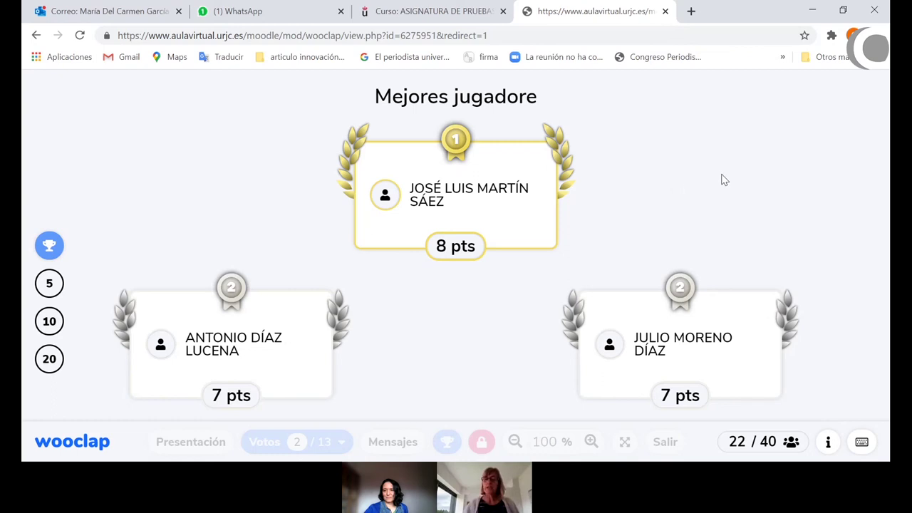
{"action": "mouse_move", "coordinate": [498, 433]}
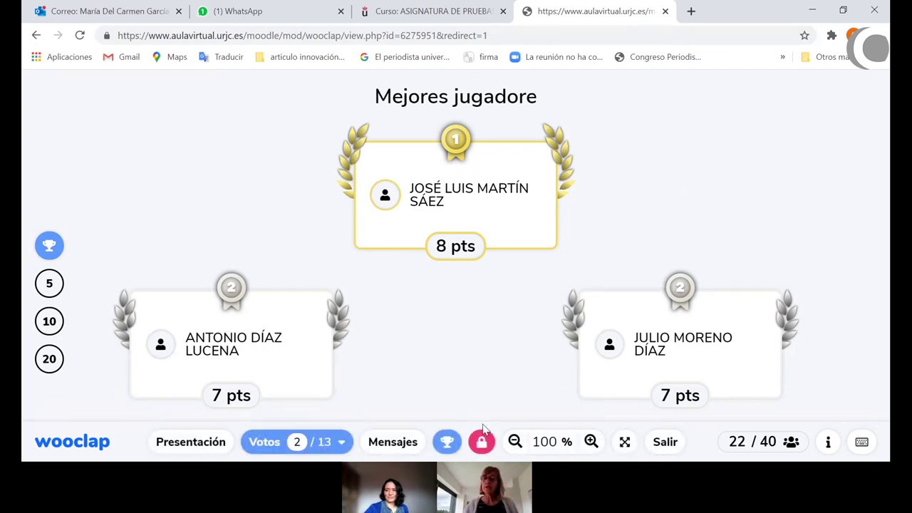
{"action": "left_click", "coordinate": [661, 444]}
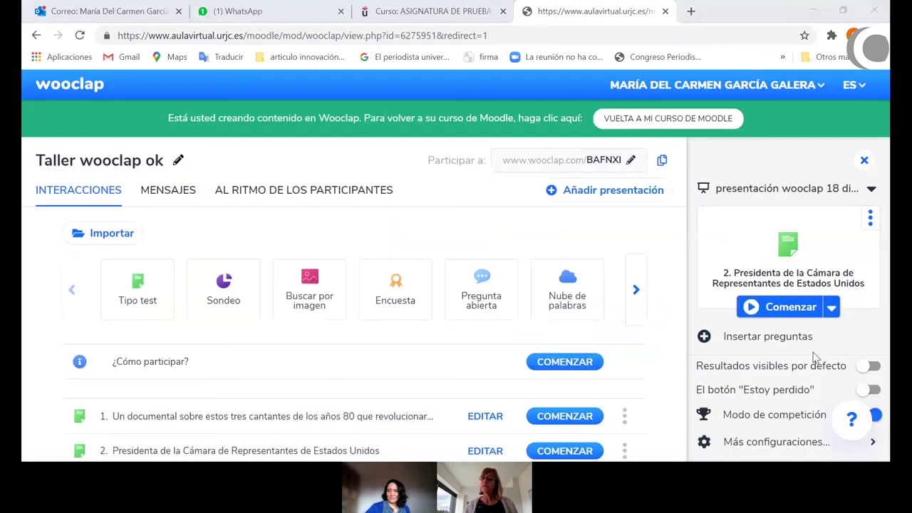
Start exporting the "Taller wooclap ok" results as a Microsoft Excel Worksheet and cancel saving the file.
{"action": "scroll", "coordinate": [793, 347], "scroll_direction": "down", "scroll_amount": 1}
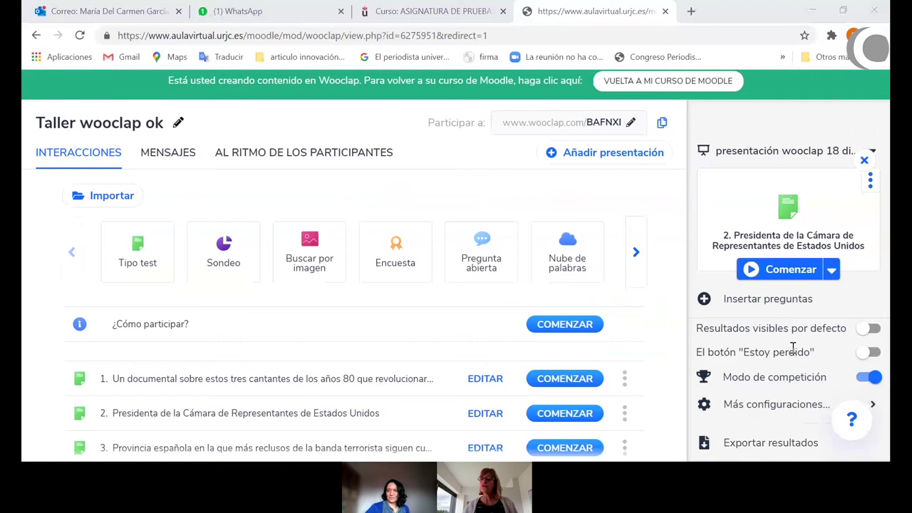
{"action": "scroll", "coordinate": [793, 349], "scroll_direction": "down", "scroll_amount": 1}
{"action": "scroll", "coordinate": [791, 354], "scroll_direction": "down", "scroll_amount": 1}
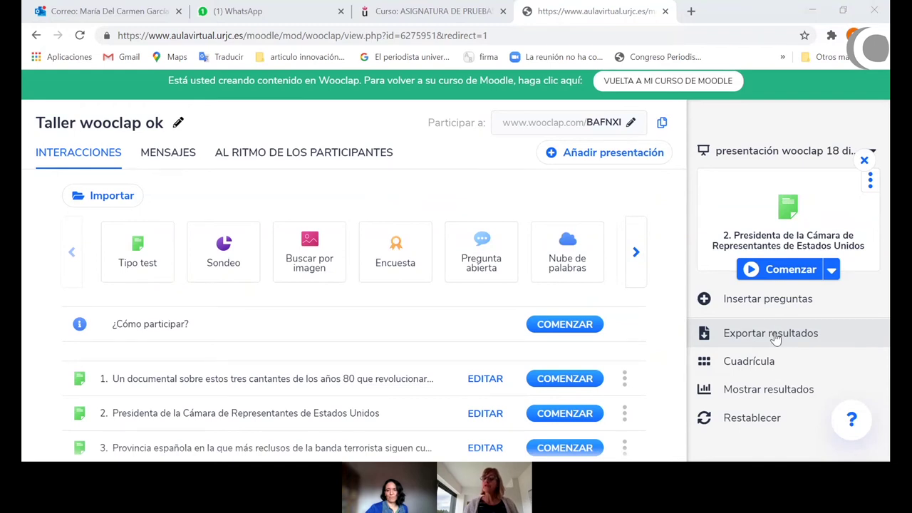
{"action": "left_click", "coordinate": [776, 338]}
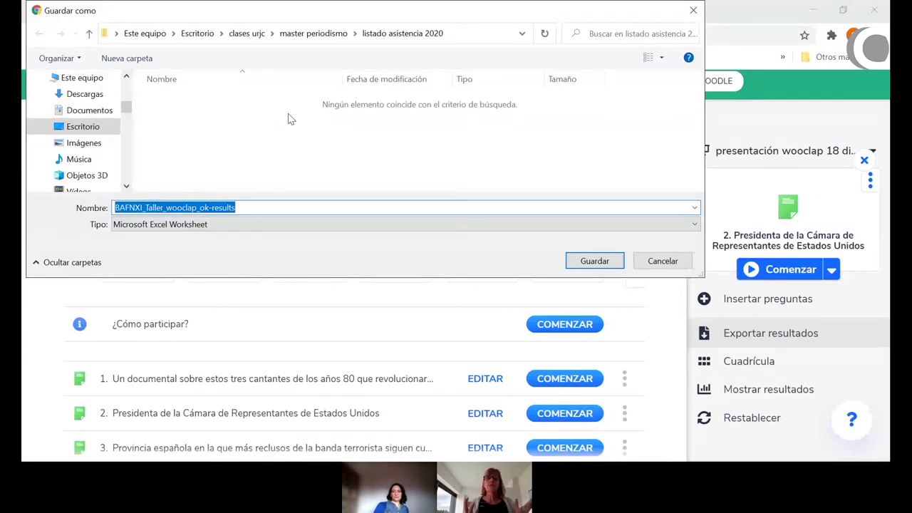
{"action": "left_click", "coordinate": [694, 11]}
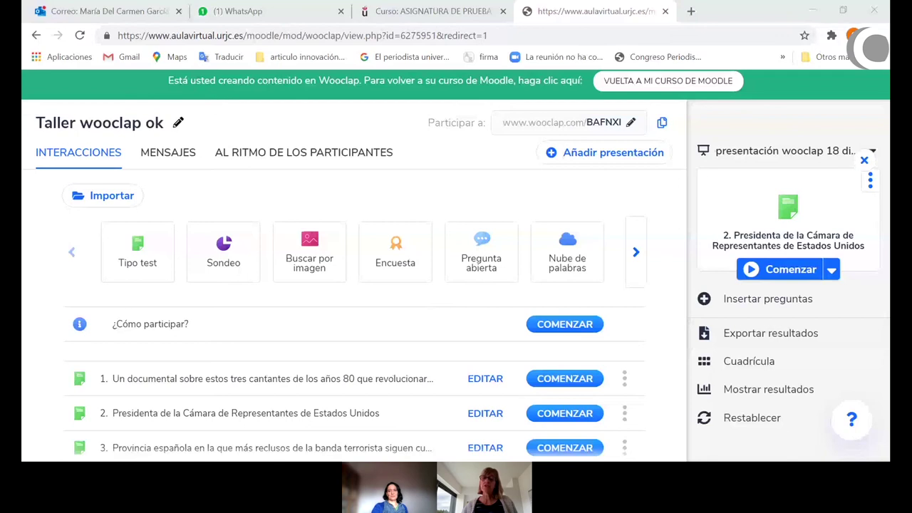
Switch to the "Primera_semana-results" workbook in Excel and examine the "Main results" sheet up to the Total column and the Q4 and Q5 sheets.
{"action": "left_click", "coordinate": [791, 151]}
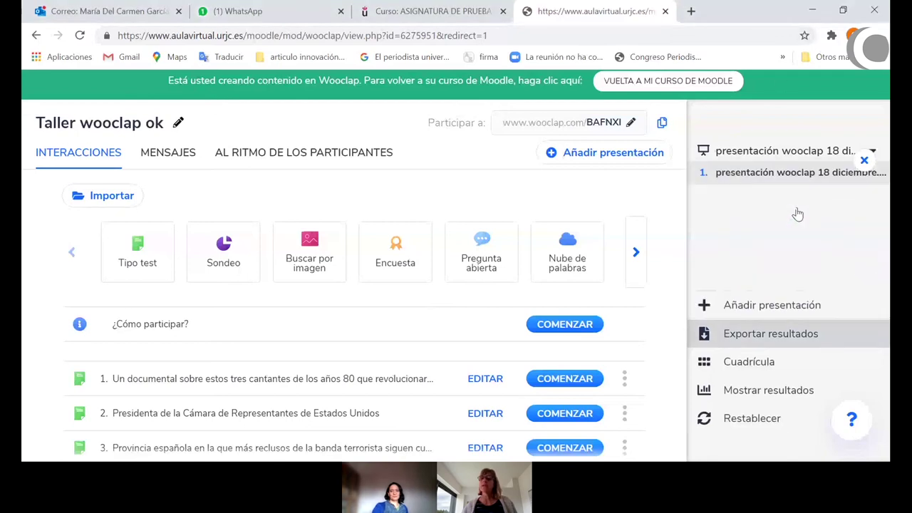
{"action": "left_click", "coordinate": [780, 206]}
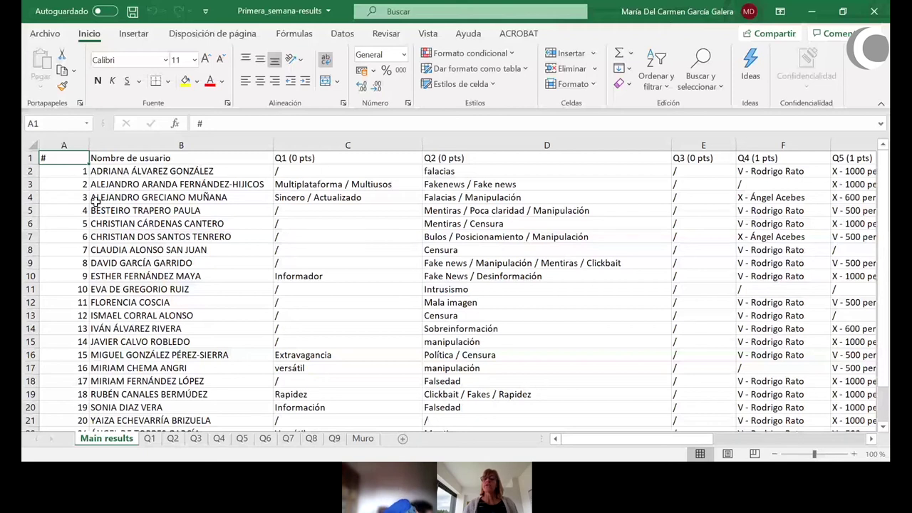
{"action": "left_click_drag", "start_coordinate": [574, 438], "coordinate": [645, 426]}
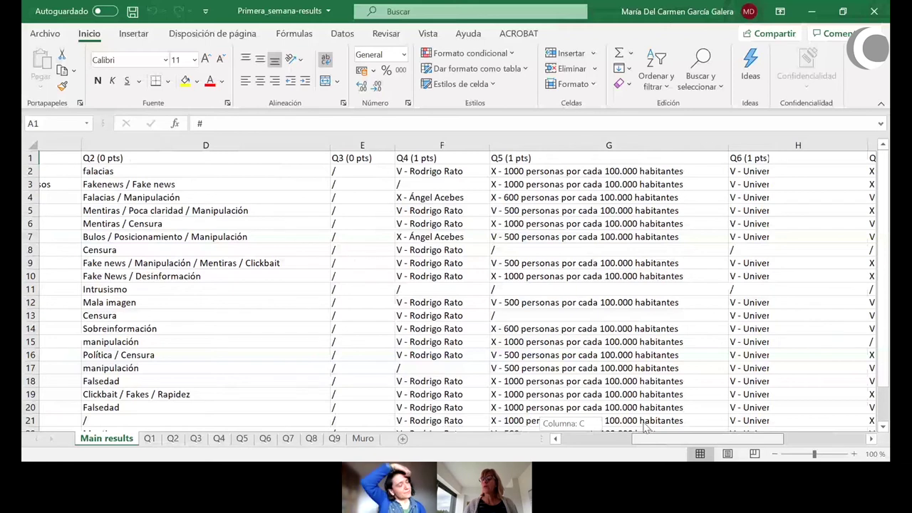
{"action": "left_click_drag", "start_coordinate": [645, 426], "coordinate": [726, 427]}
{"action": "scroll", "coordinate": [850, 233], "scroll_direction": "down", "scroll_amount": 4}
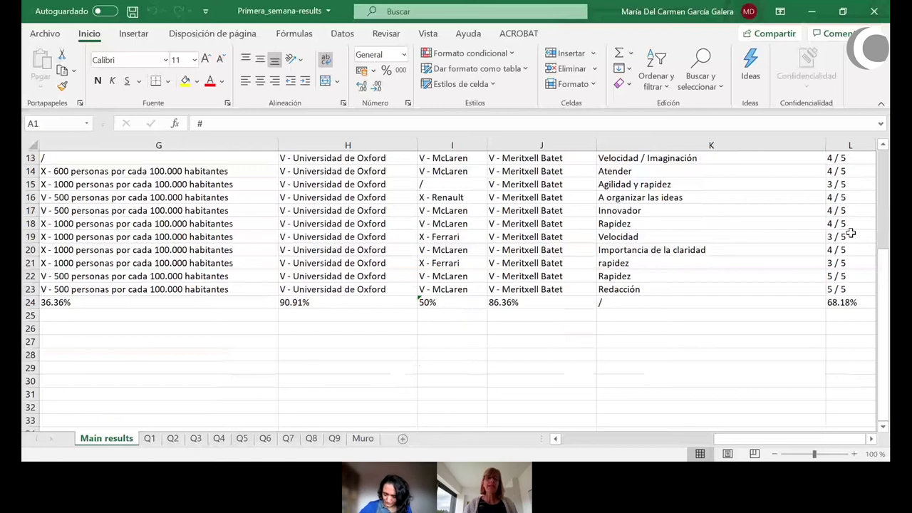
{"action": "scroll", "coordinate": [850, 233], "scroll_direction": "up", "scroll_amount": 4}
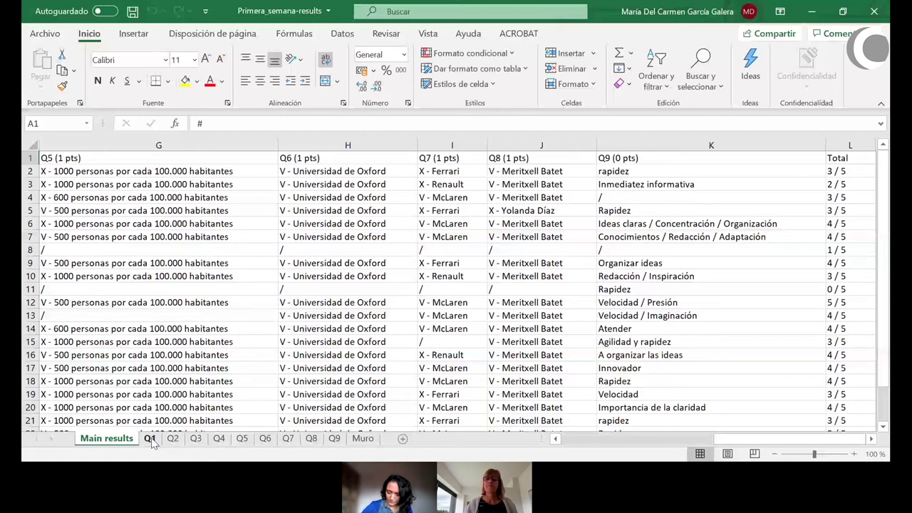
{"action": "left_click", "coordinate": [218, 438]}
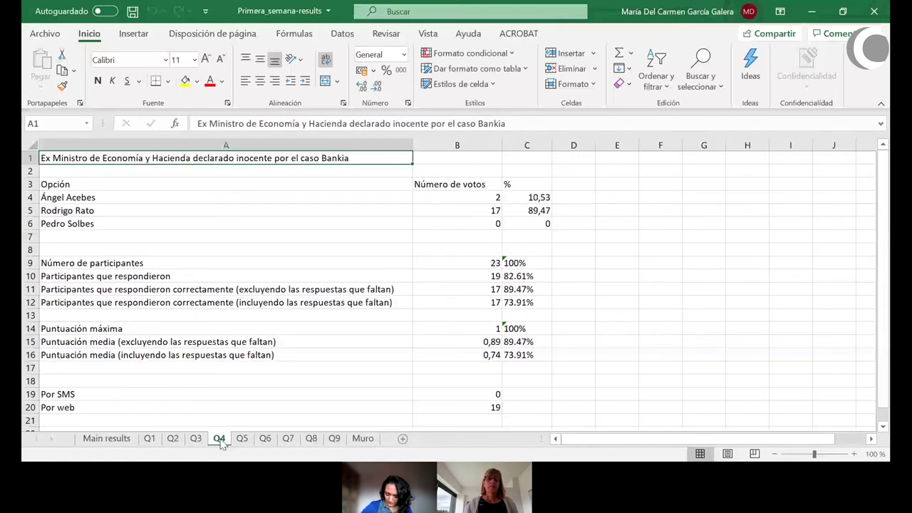
{"action": "left_click", "coordinate": [243, 438]}
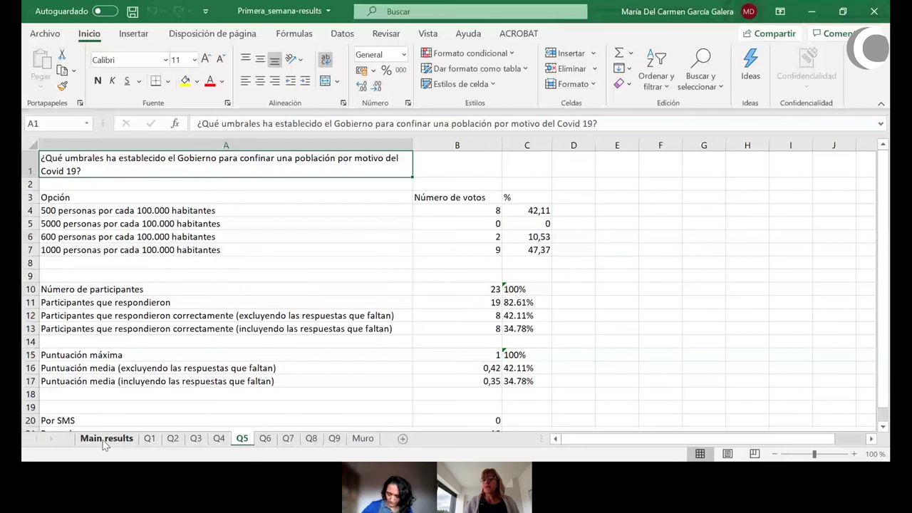
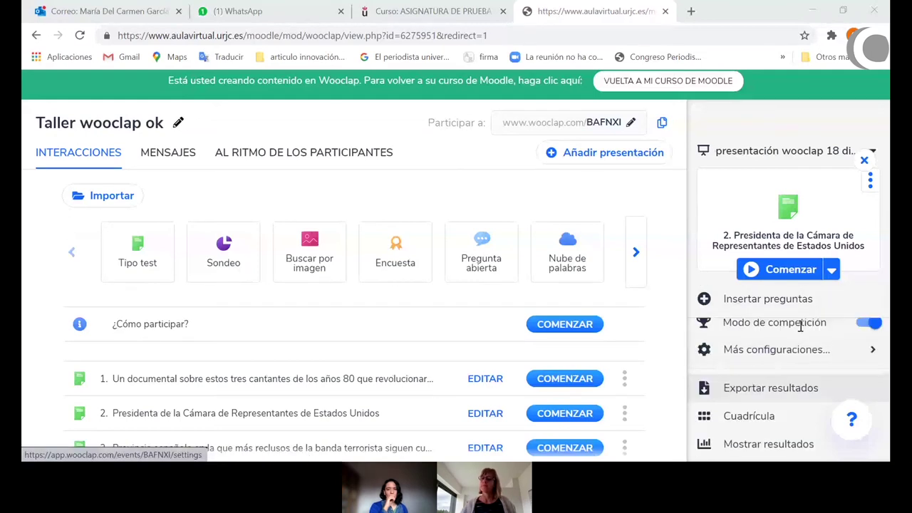
Examine the "Taller wooclap ok" settings for participant login, participant username, default result visibility, competition mode and results export.
{"action": "left_click", "coordinate": [784, 348]}
{"action": "scroll", "coordinate": [811, 367], "scroll_direction": "up", "scroll_amount": 1}
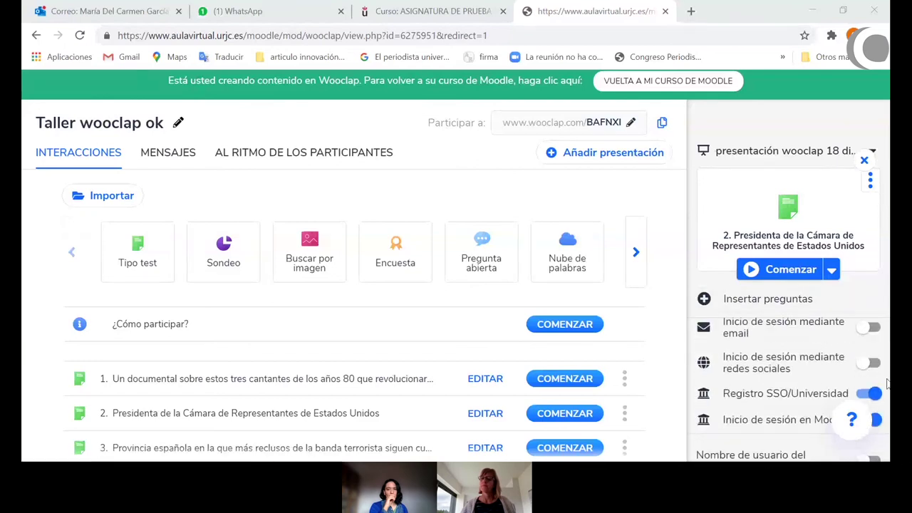
{"action": "scroll", "coordinate": [800, 386], "scroll_direction": "down", "scroll_amount": 2}
{"action": "mouse_move", "coordinate": [798, 341]}
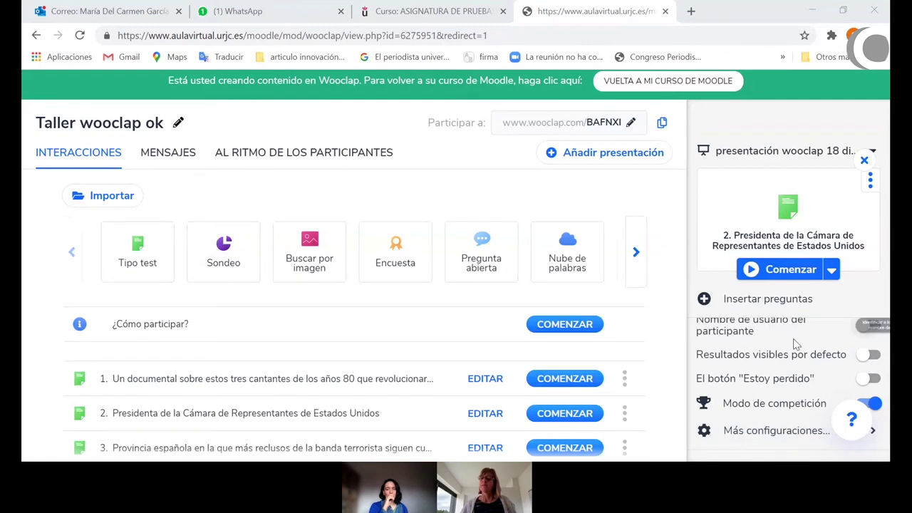
{"action": "mouse_move", "coordinate": [857, 334]}
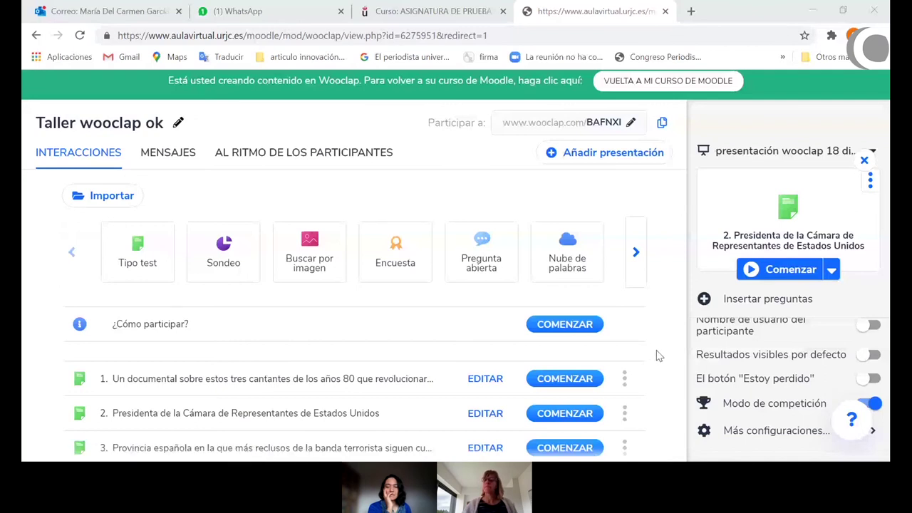
{"action": "scroll", "coordinate": [659, 356], "scroll_direction": "down", "scroll_amount": 1}
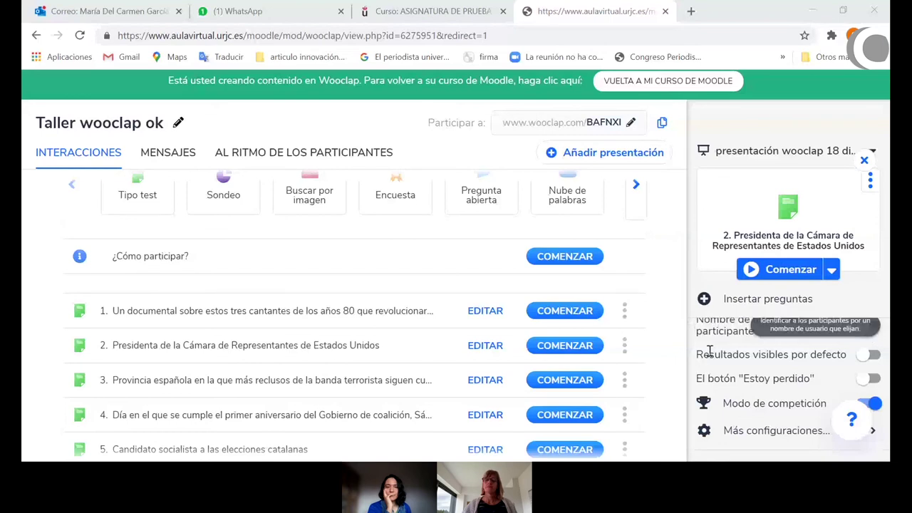
{"action": "left_click", "coordinate": [624, 345]}
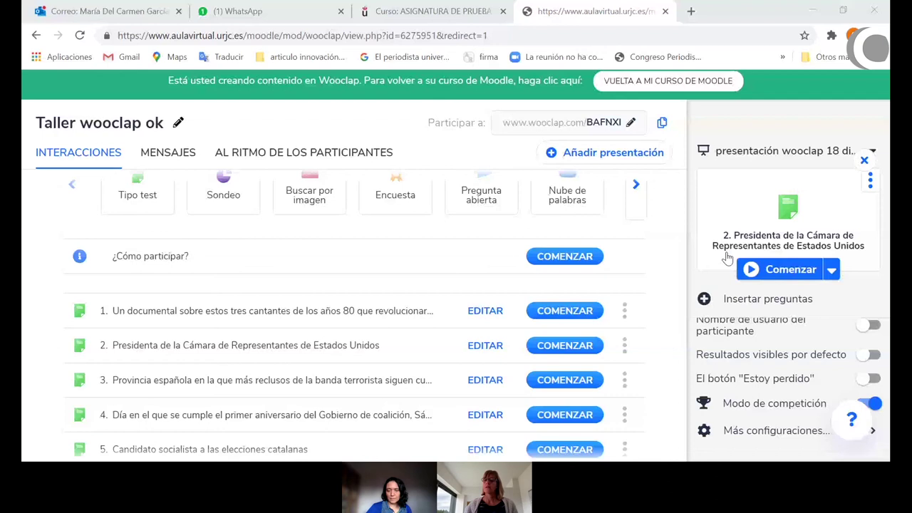
{"action": "scroll", "coordinate": [730, 378], "scroll_direction": "down", "scroll_amount": 1}
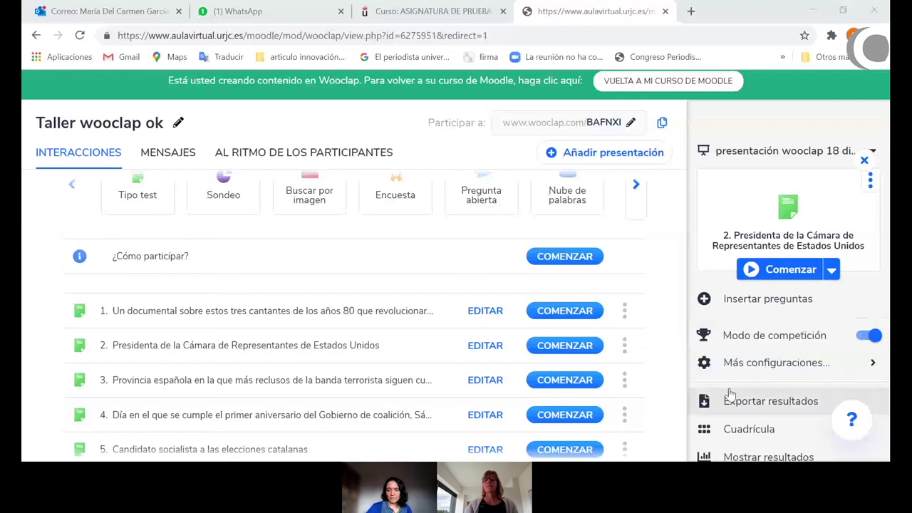
{"action": "scroll", "coordinate": [731, 394], "scroll_direction": "up", "scroll_amount": 1}
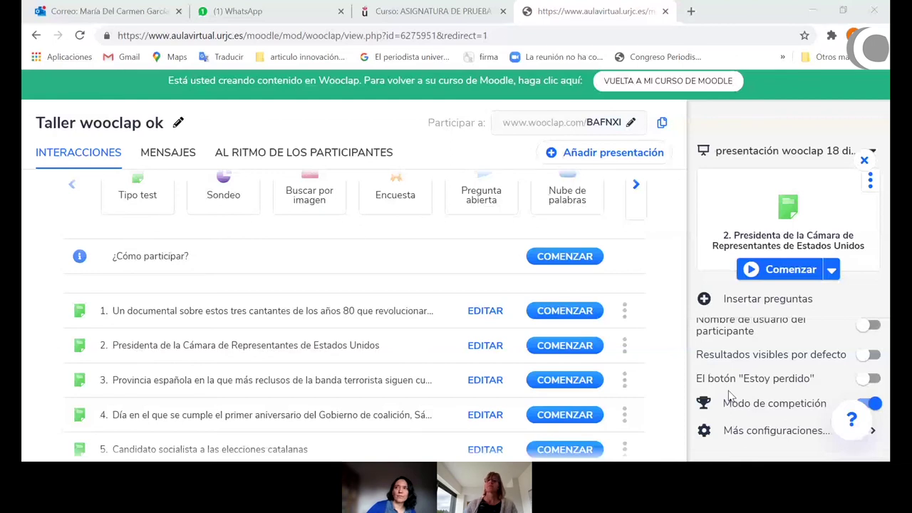
Start the presentation and advance past the "Recurso que tenemos en Aula Virtual" slide to the question on how Wooclap would help.
{"action": "left_click", "coordinate": [791, 274]}
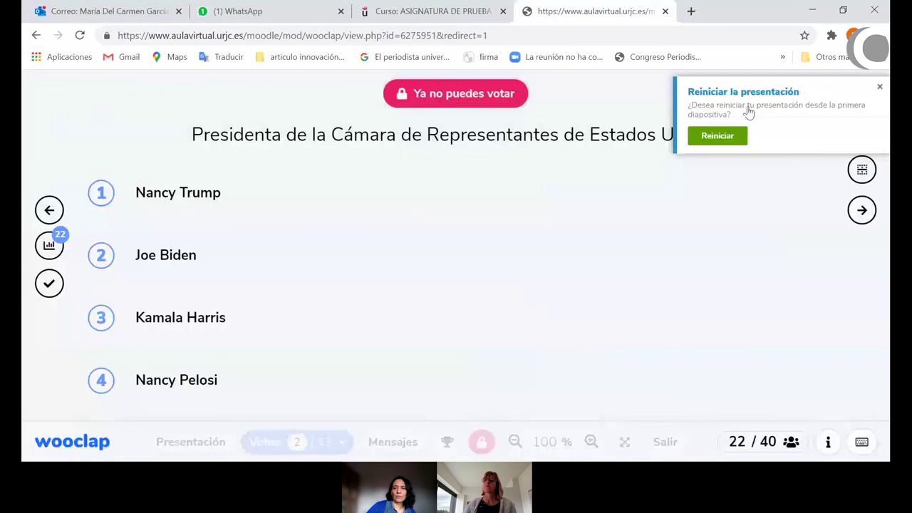
{"action": "left_click", "coordinate": [870, 214]}
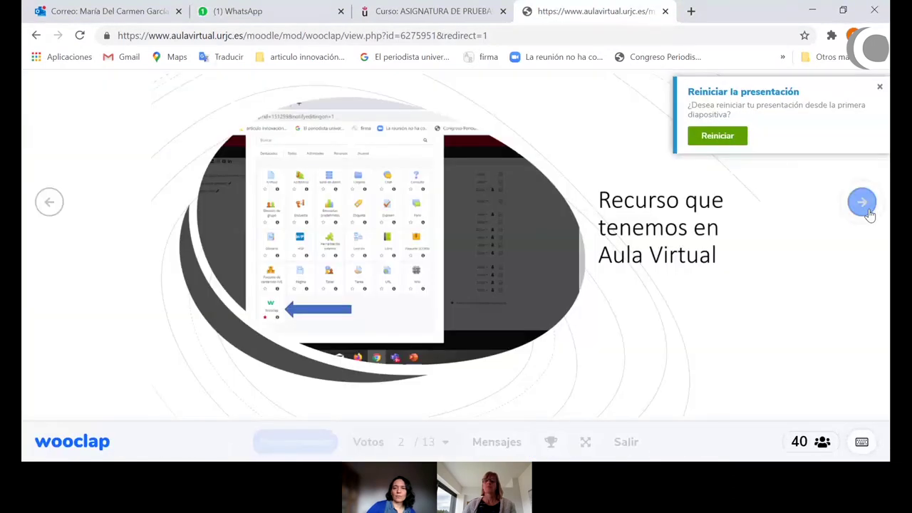
{"action": "left_click", "coordinate": [870, 214]}
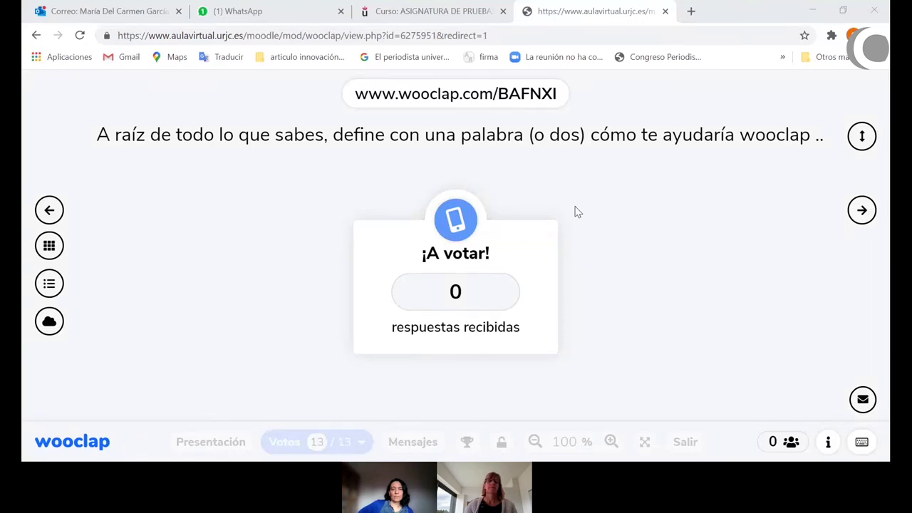
Go back through the slides and questions to the "¿Cómo participar?" screen.
{"action": "left_click", "coordinate": [49, 210]}
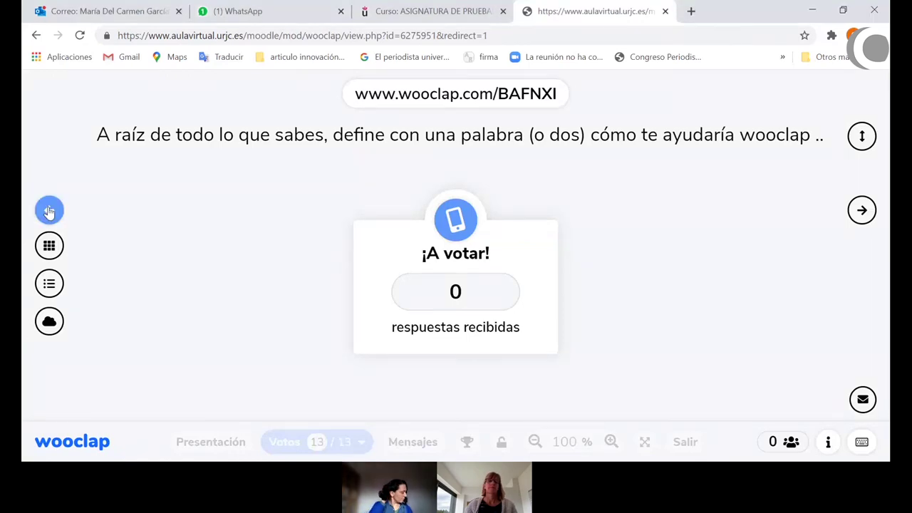
{"action": "left_click", "coordinate": [49, 210]}
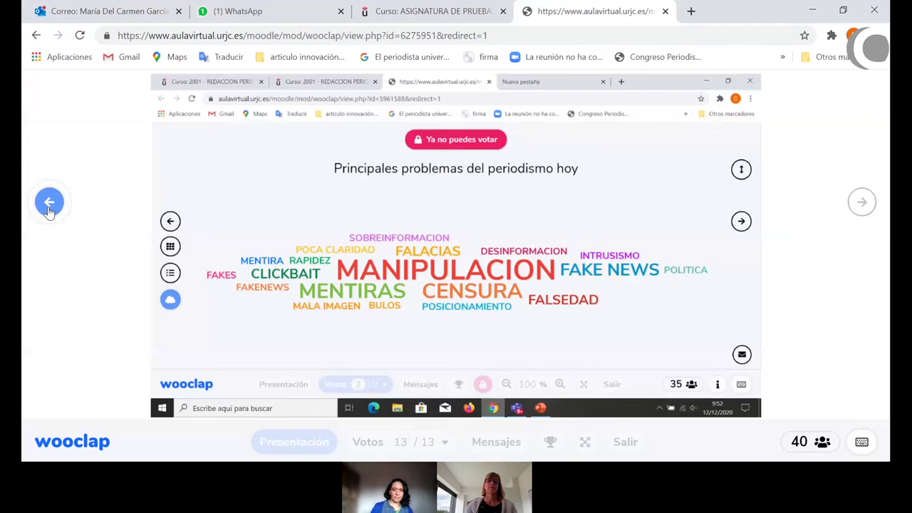
{"action": "left_click", "coordinate": [49, 211]}
{"action": "left_click", "coordinate": [49, 211]}
{"action": "left_click", "coordinate": [50, 211]}
{"action": "left_click", "coordinate": [49, 211]}
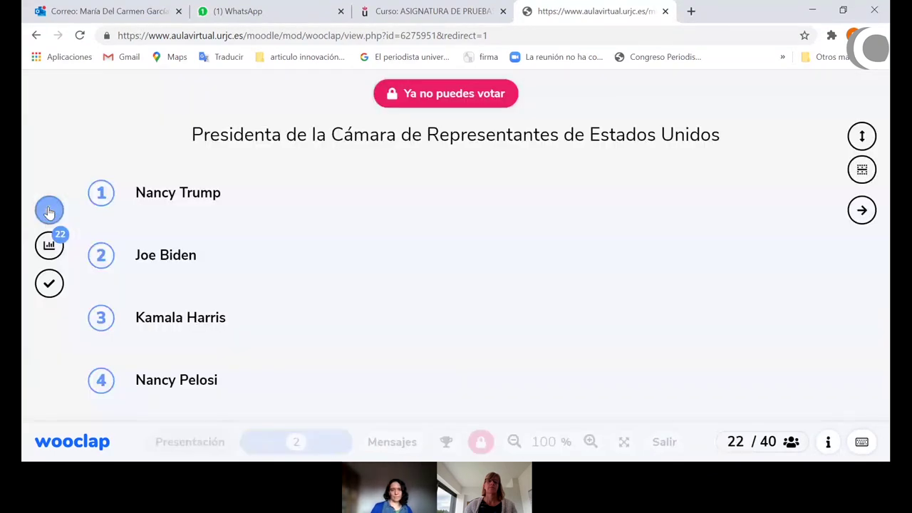
{"action": "left_click", "coordinate": [49, 211]}
{"action": "left_click", "coordinate": [49, 211]}
{"action": "left_click", "coordinate": [50, 211]}
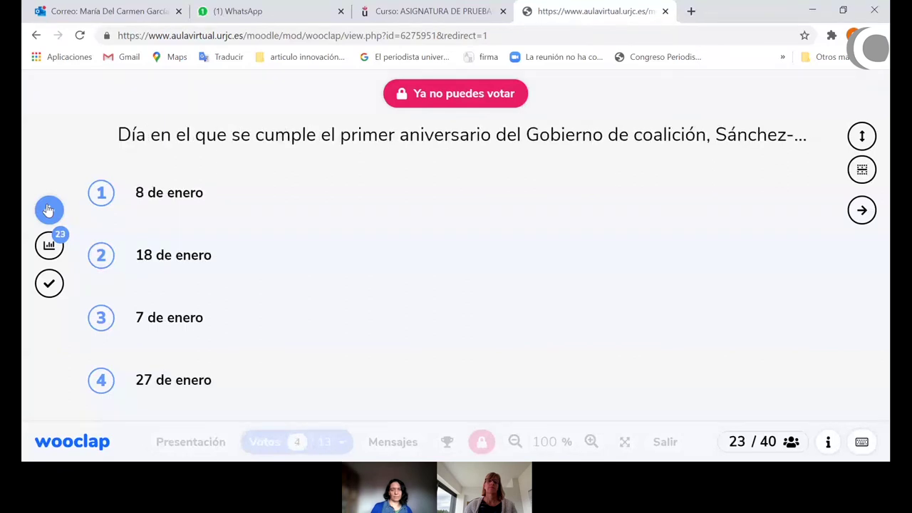
{"action": "left_click", "coordinate": [49, 211]}
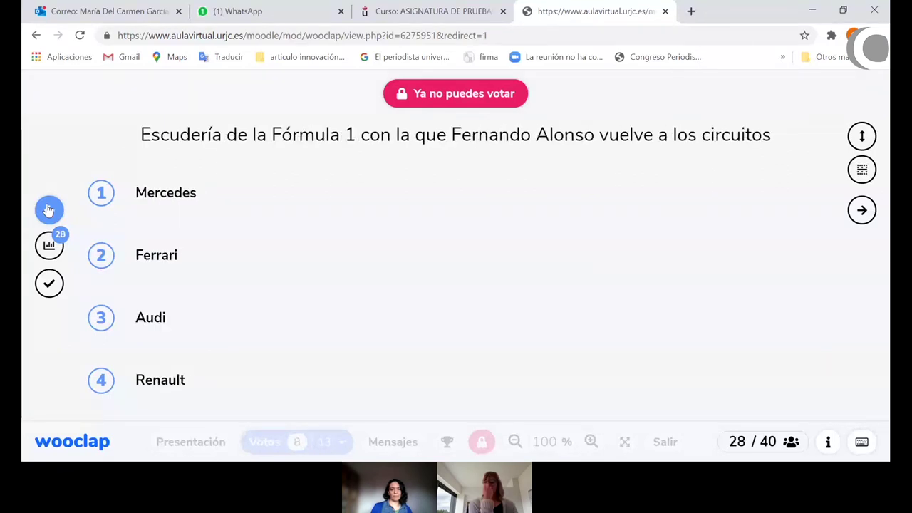
{"action": "left_click", "coordinate": [49, 210]}
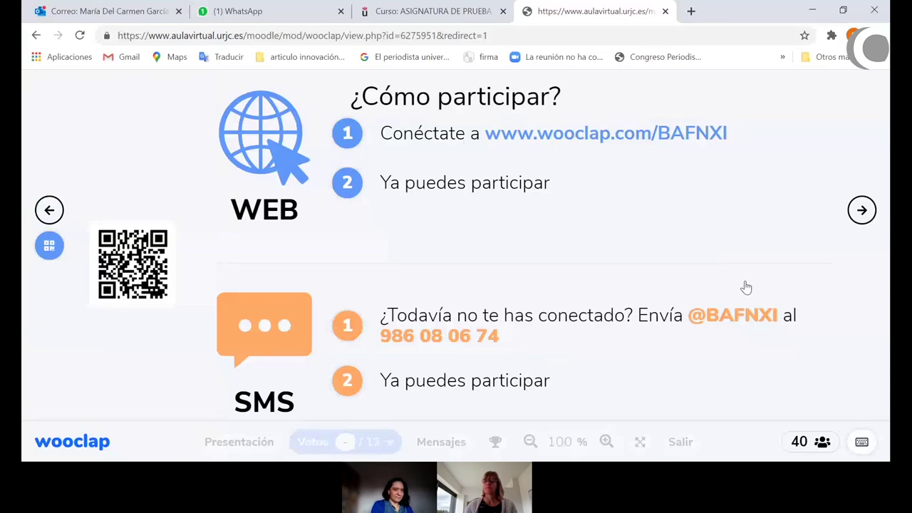
Advance from "¿Cómo participar?" through the questions and slides to question 13 on how Wooclap would help.
{"action": "left_click", "coordinate": [862, 211]}
{"action": "left_click", "coordinate": [861, 210]}
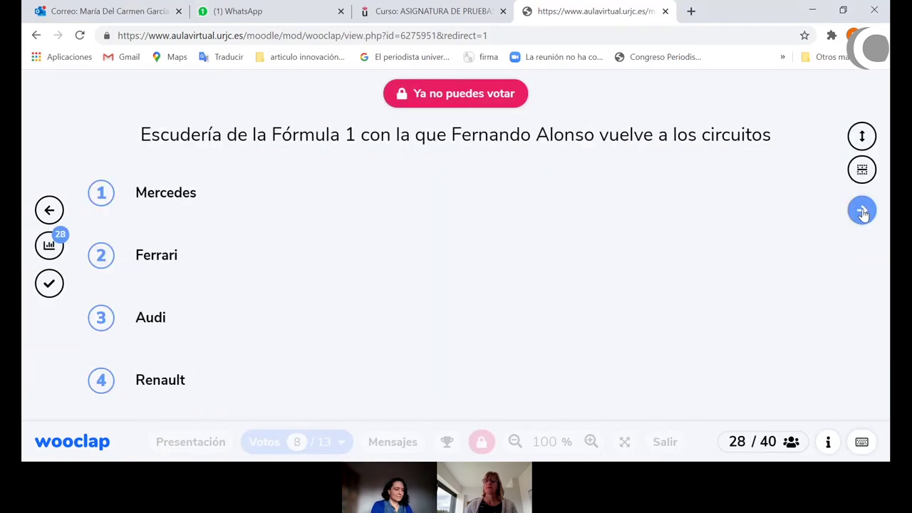
{"action": "left_click", "coordinate": [862, 210]}
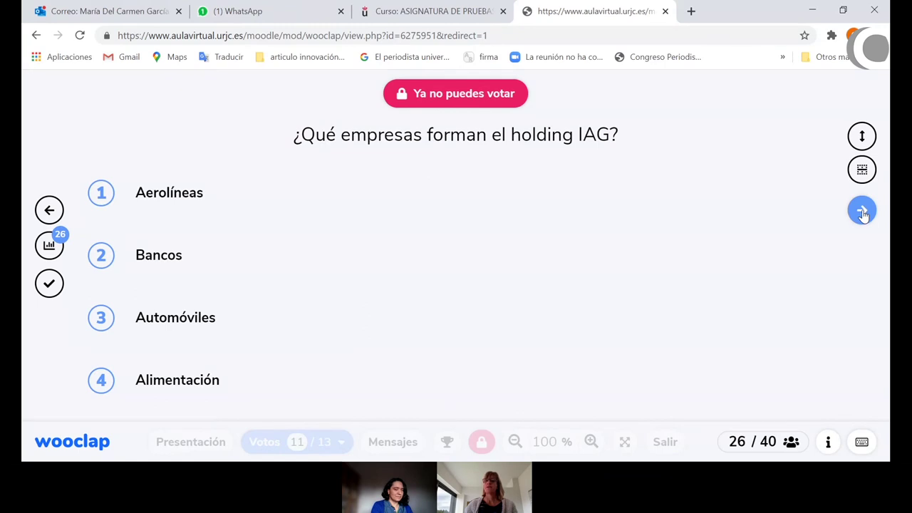
{"action": "left_click", "coordinate": [861, 210]}
{"action": "left_click", "coordinate": [861, 210]}
{"action": "left_click", "coordinate": [862, 211]}
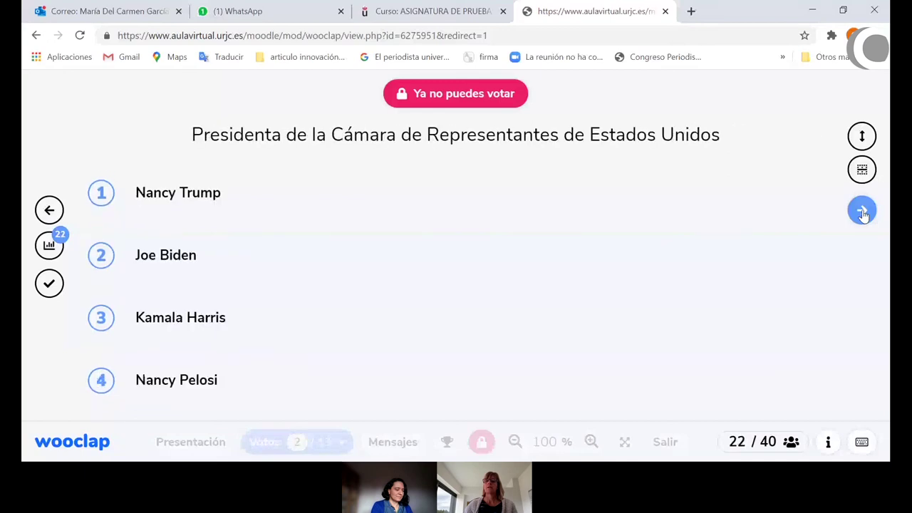
{"action": "left_click", "coordinate": [862, 211]}
{"action": "left_click", "coordinate": [862, 207]}
{"action": "left_click", "coordinate": [862, 207]}
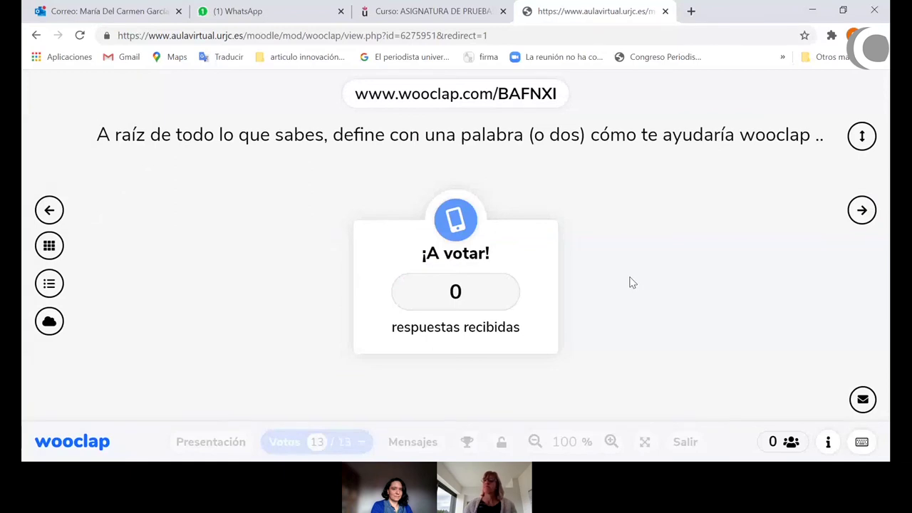
Expand and collapse question 13's full text, switch its results to the grid display, and view the quick-question and votes list.
{"action": "left_click", "coordinate": [861, 139]}
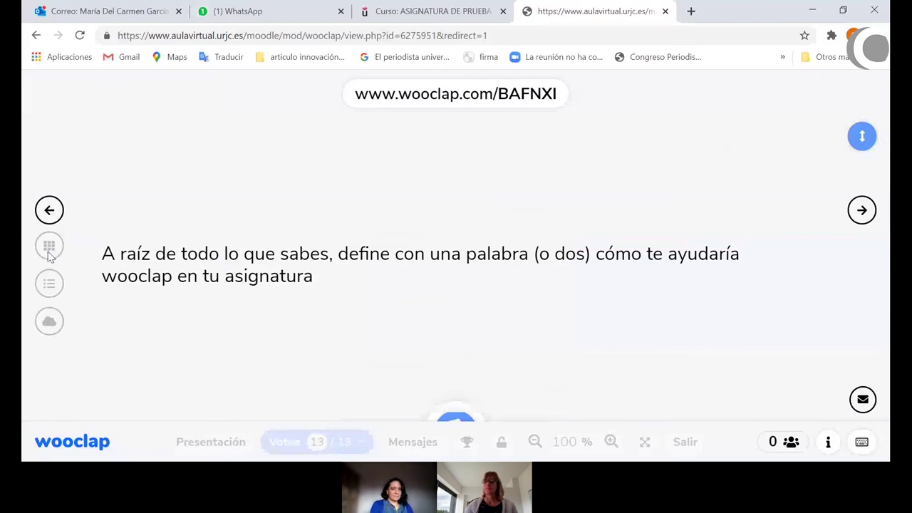
{"action": "left_click", "coordinate": [862, 137]}
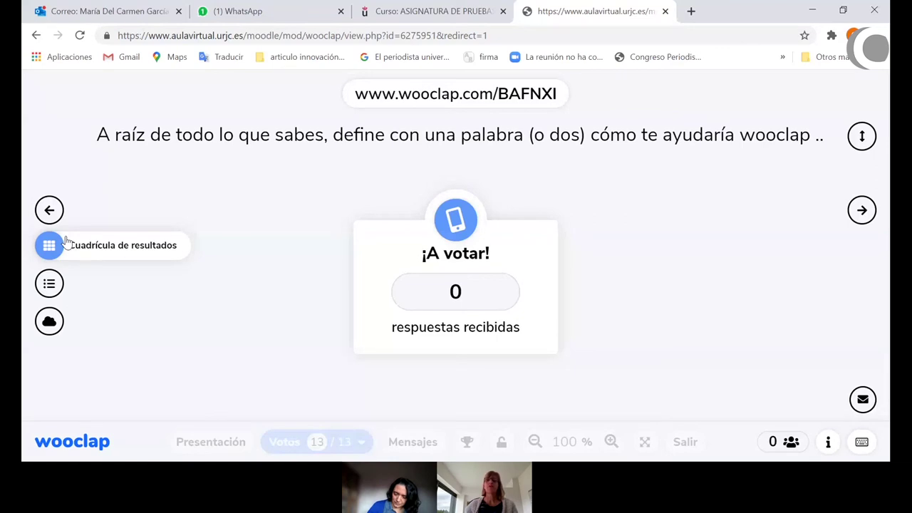
{"action": "mouse_move", "coordinate": [361, 417]}
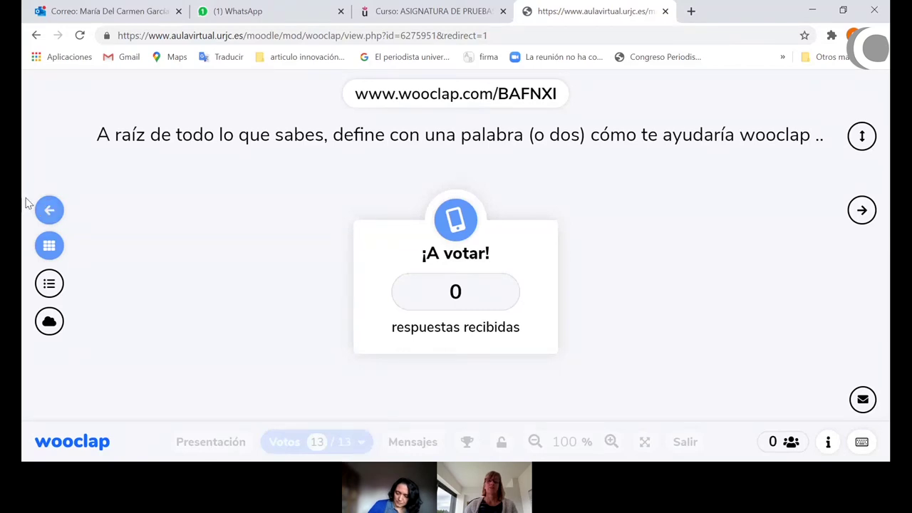
{"action": "mouse_move", "coordinate": [324, 445]}
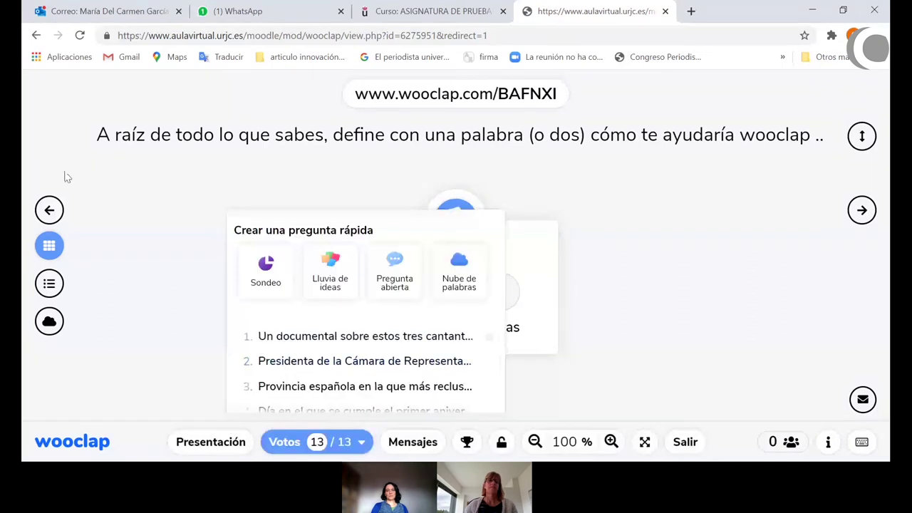
Go back from question 13 through the word cloud, participation and "Funcionalidad" slides to "Recurso que tenemos en Aula Virtual".
{"action": "left_click", "coordinate": [49, 211]}
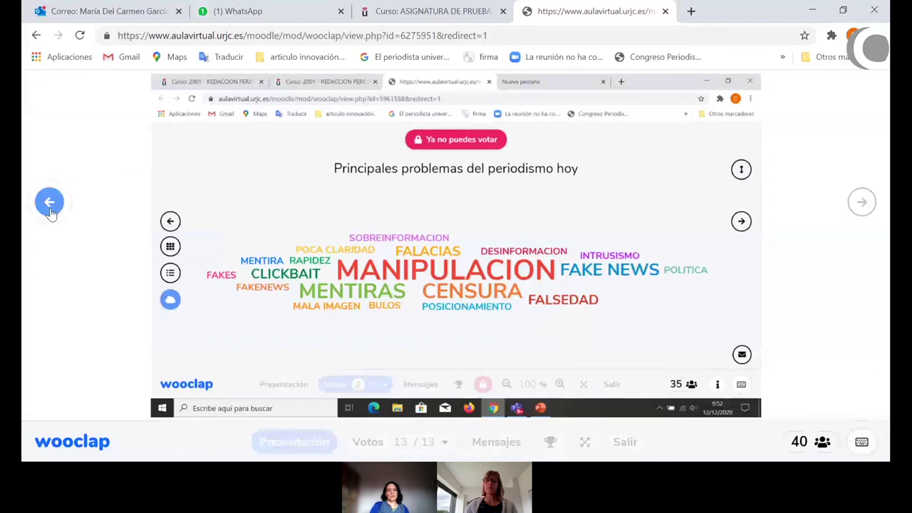
{"action": "left_click", "coordinate": [49, 203]}
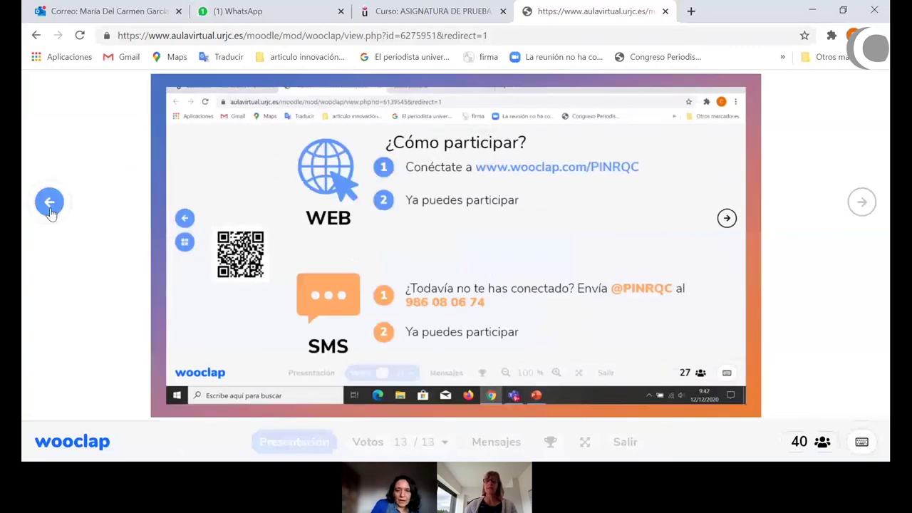
{"action": "left_click", "coordinate": [50, 203]}
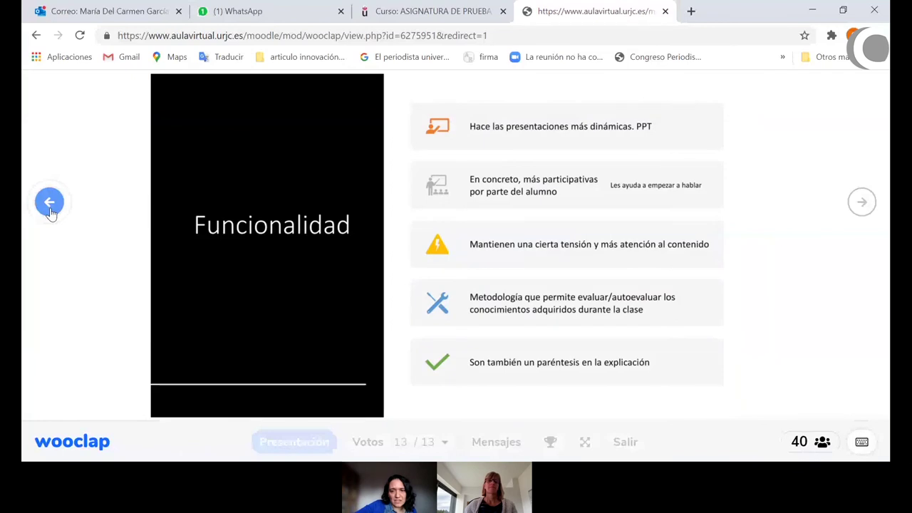
{"action": "left_click", "coordinate": [50, 203]}
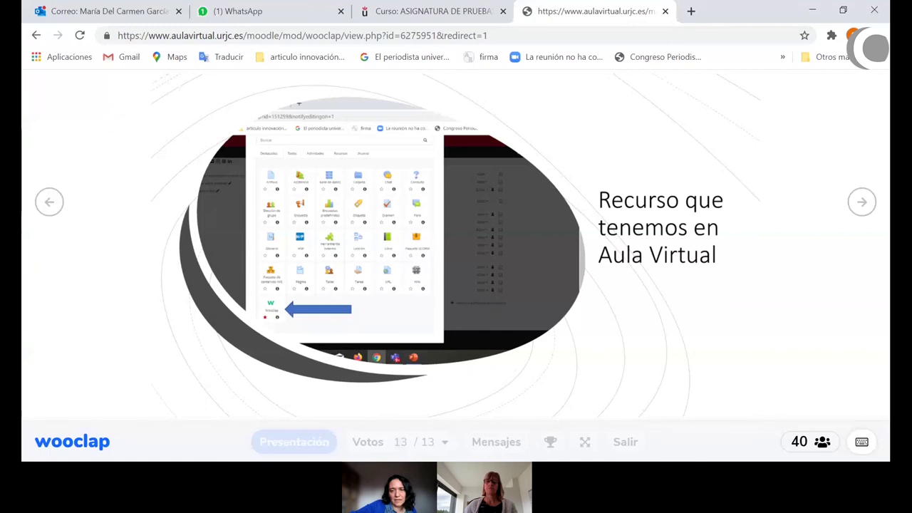
Advance from the "Recurso que tenemos en Aula Virtual" slide back to question 13 and exit the presentation.
{"action": "left_click", "coordinate": [862, 202]}
{"action": "left_click", "coordinate": [862, 202]}
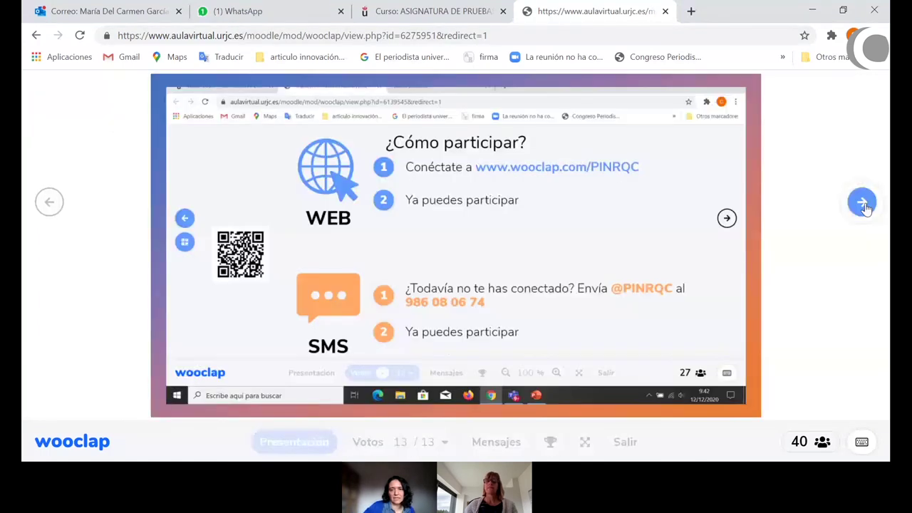
{"action": "left_click", "coordinate": [862, 203]}
{"action": "left_click", "coordinate": [862, 203]}
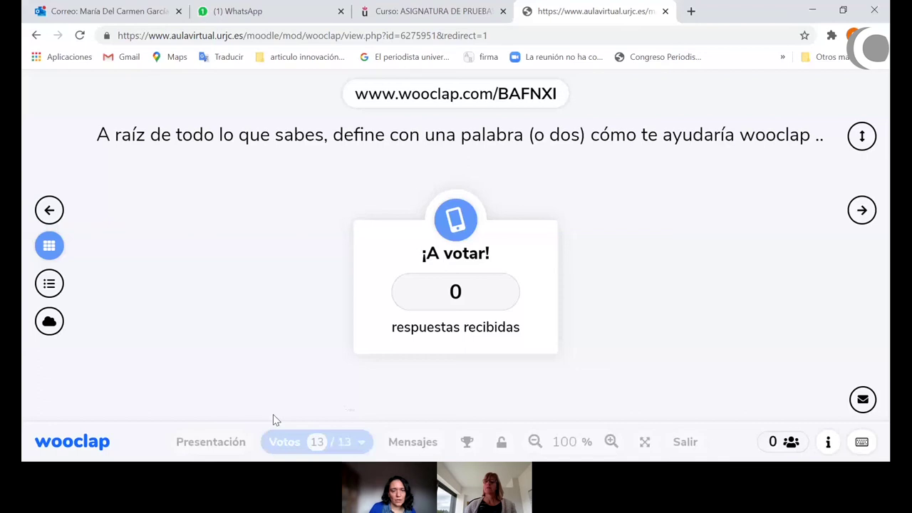
{"action": "key", "text": "Escape"}
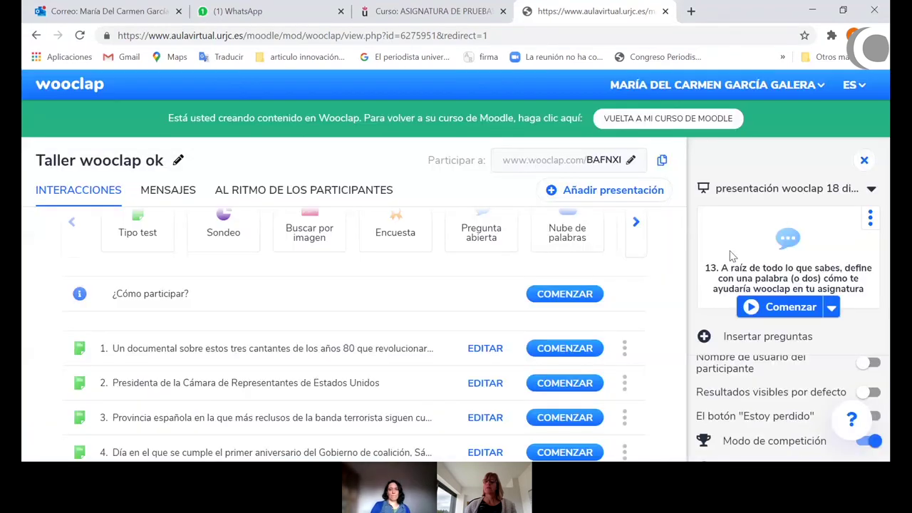
Start the presentation again and advance from the opening Wooclap slide past "¿Cómo participar?" to the "Presidenta de la Cámara" question.
{"action": "left_click", "coordinate": [781, 307]}
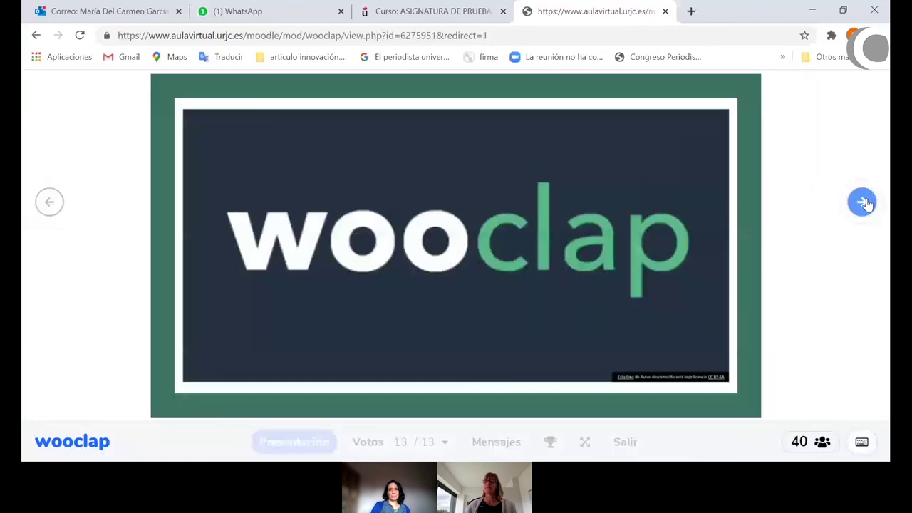
{"action": "left_click", "coordinate": [862, 202]}
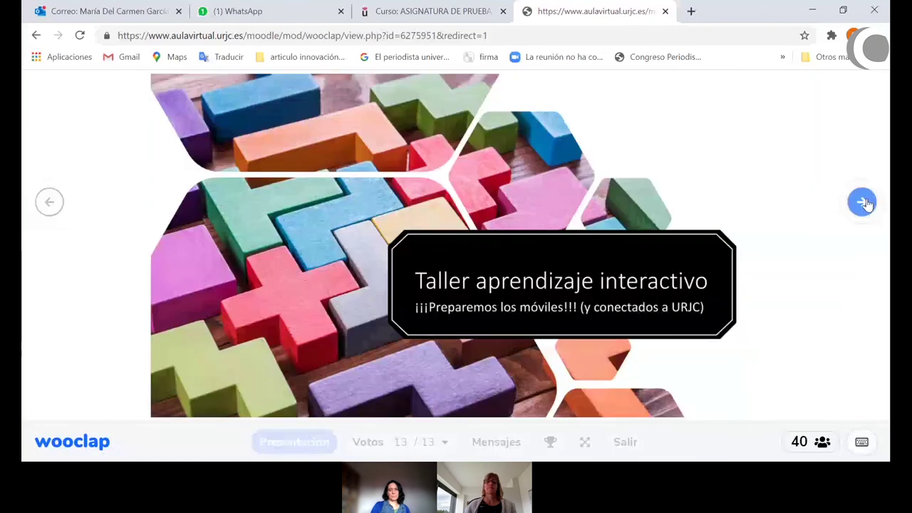
{"action": "left_click", "coordinate": [863, 202]}
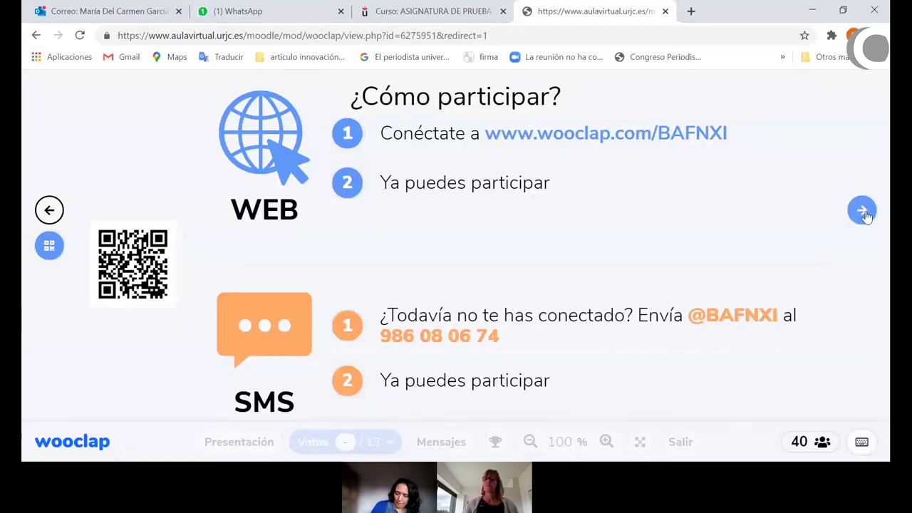
{"action": "left_click", "coordinate": [863, 211]}
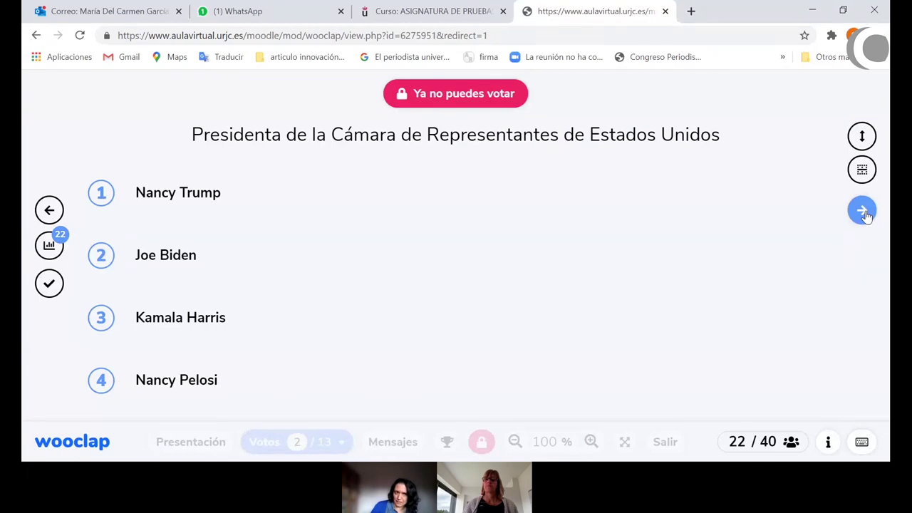
Advance through the closed questions from "Presidenta de la Cámara de Representantes" to the one on the children's series "John Dillermand".
{"action": "left_click", "coordinate": [863, 212]}
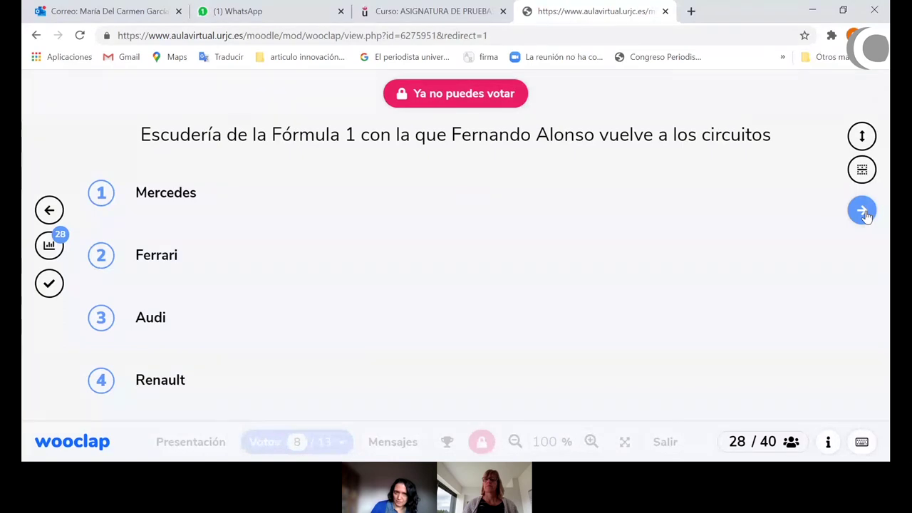
{"action": "left_click", "coordinate": [863, 212]}
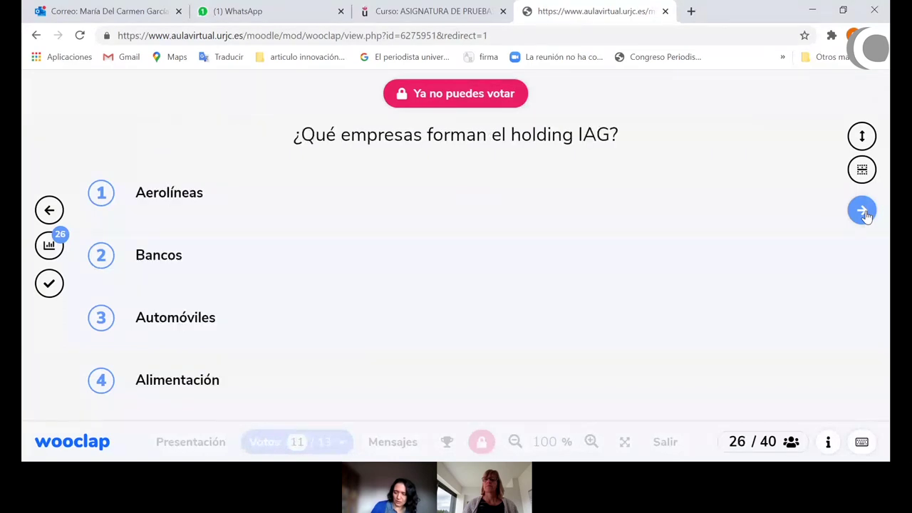
{"action": "left_click", "coordinate": [863, 211]}
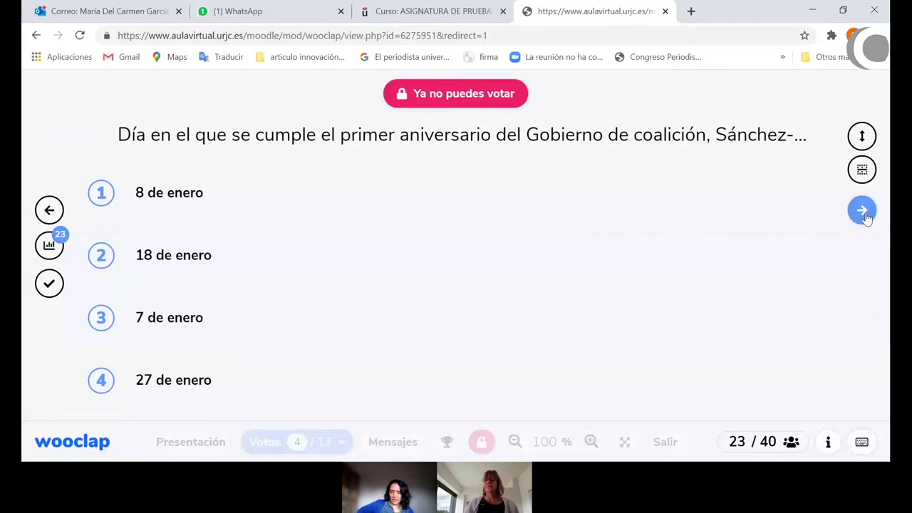
{"action": "left_click", "coordinate": [863, 211]}
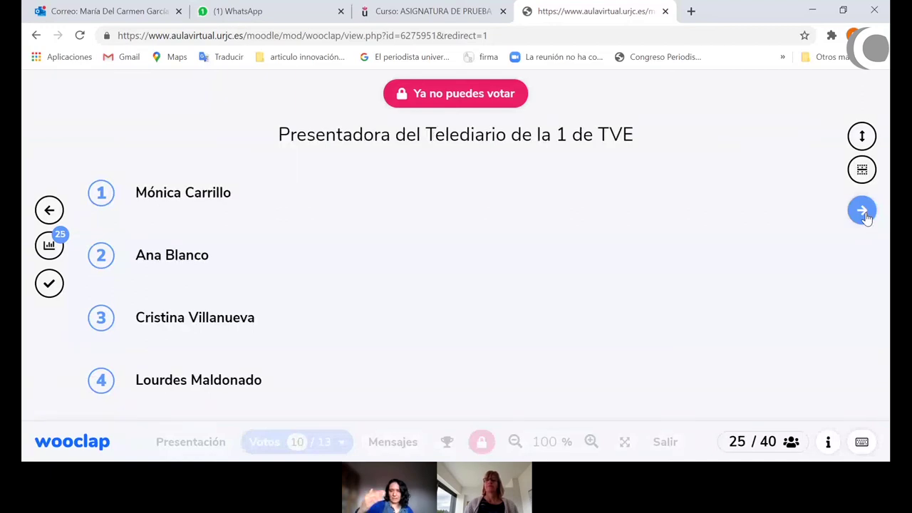
{"action": "left_click", "coordinate": [863, 213]}
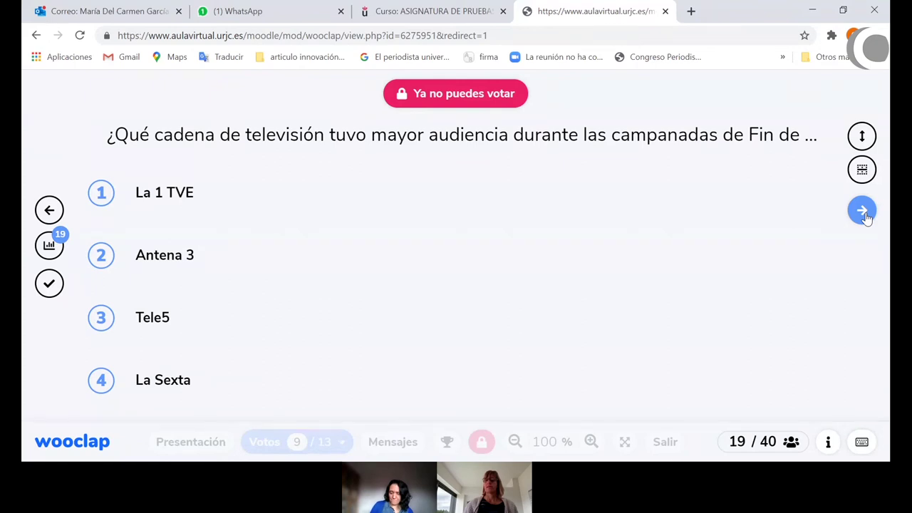
{"action": "left_click", "coordinate": [862, 212]}
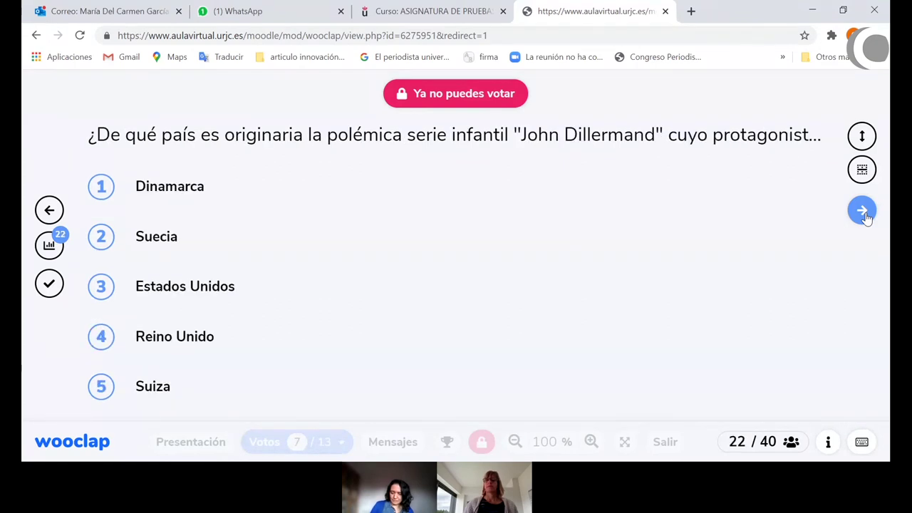
Continue through the questions on approved vaccines, the Catalan elections and the government anniversary, up to "Presidenta de la Cámara de Representantes".
{"action": "left_click", "coordinate": [863, 212]}
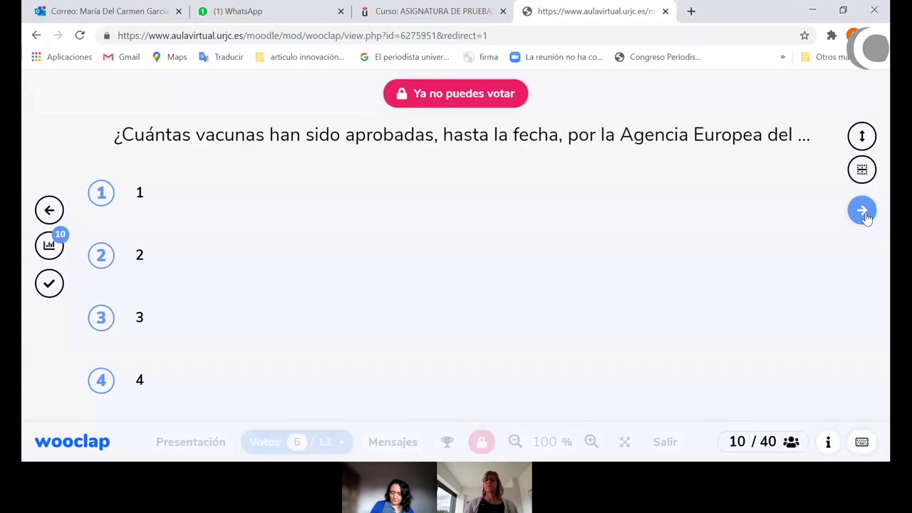
{"action": "left_click", "coordinate": [863, 212]}
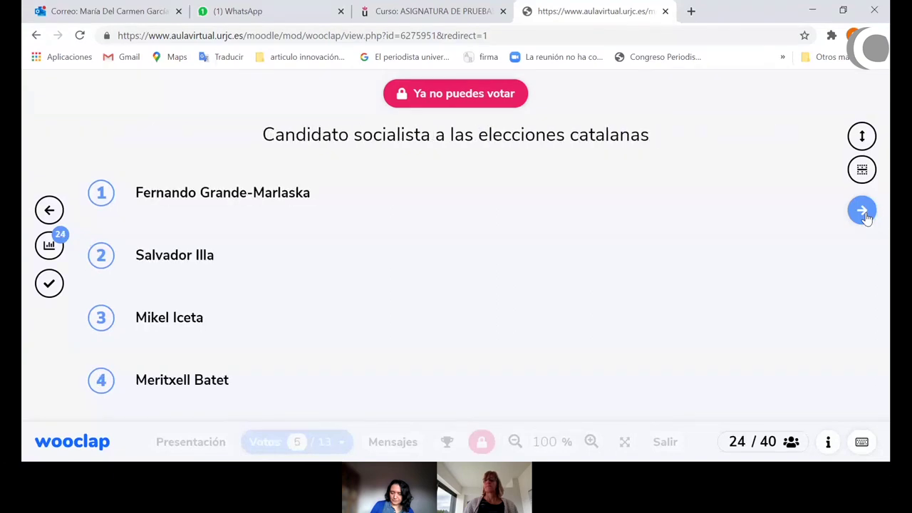
{"action": "left_click", "coordinate": [863, 212]}
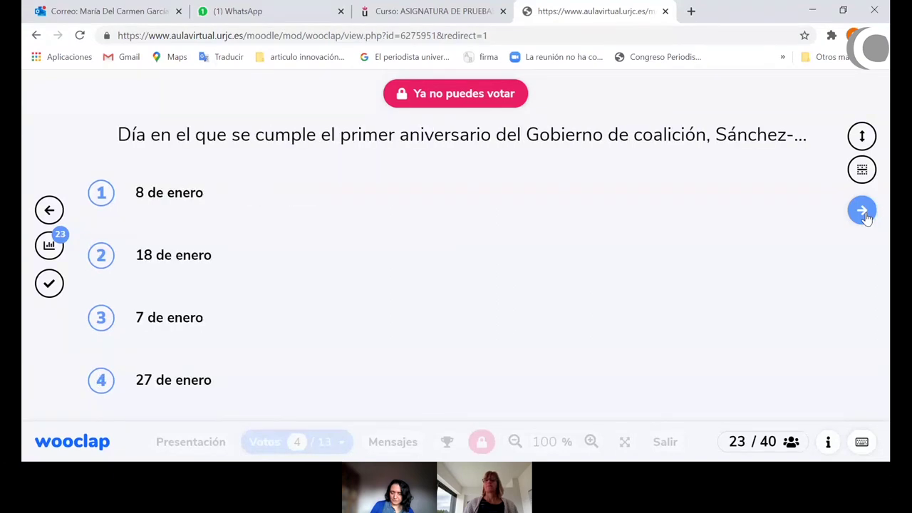
{"action": "left_click", "coordinate": [863, 211]}
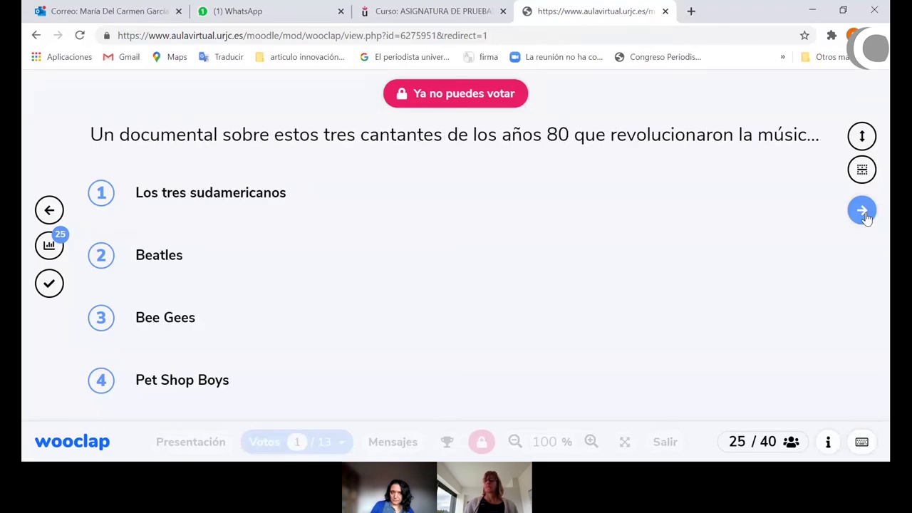
{"action": "left_click", "coordinate": [863, 212]}
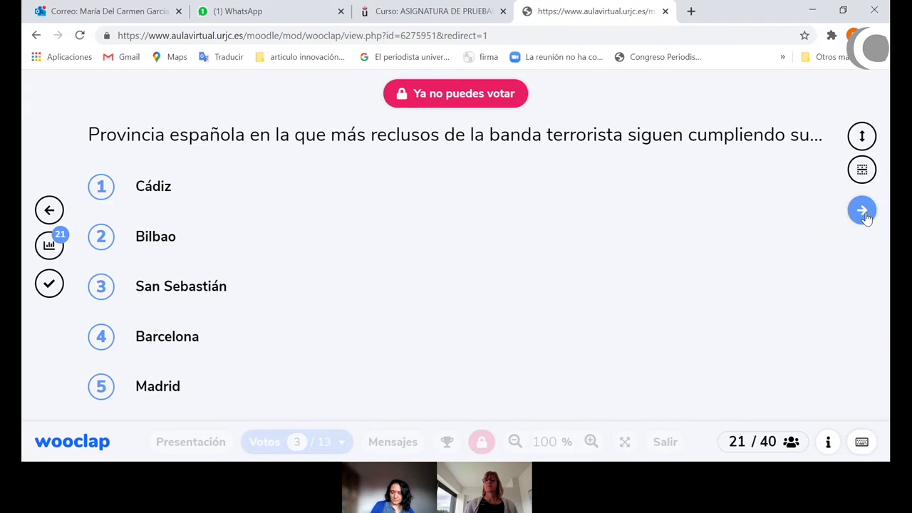
{"action": "left_click", "coordinate": [863, 212]}
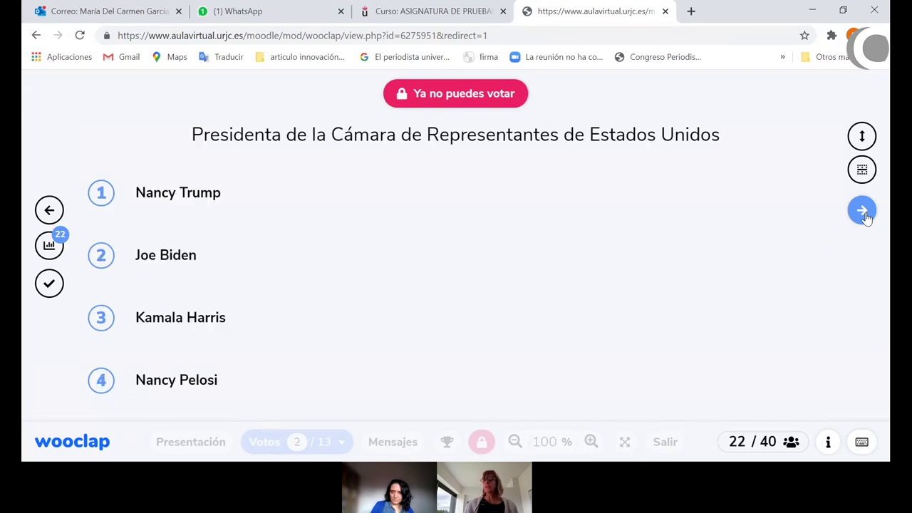
Advance through the "Recurso que tenemos en Aula Virtual", "Funcionalidad" and "¿Cómo participar?" slides to open question 13.
{"action": "left_click", "coordinate": [863, 212]}
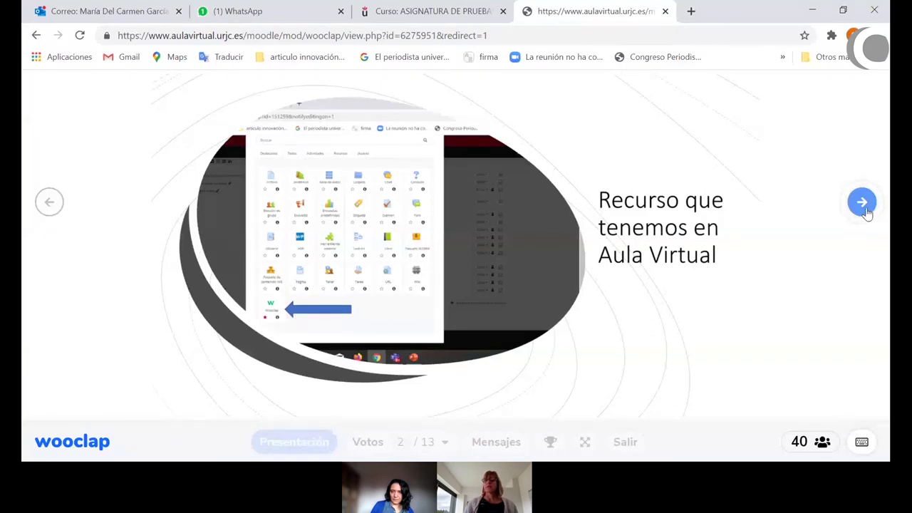
{"action": "left_click", "coordinate": [862, 211]}
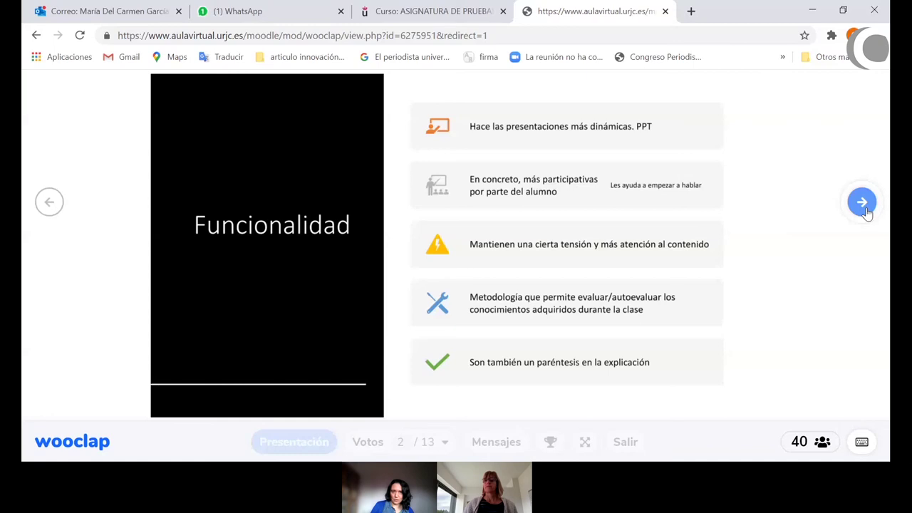
{"action": "left_click", "coordinate": [865, 212]}
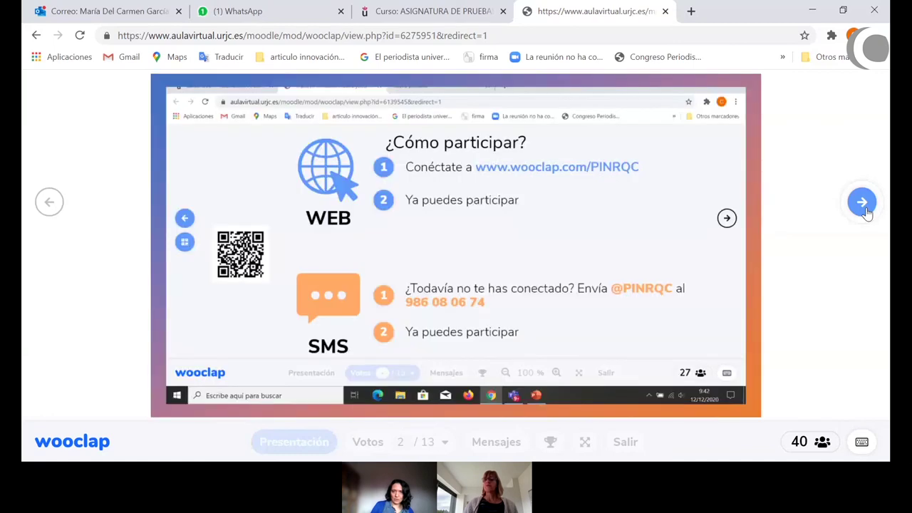
{"action": "left_click", "coordinate": [865, 211]}
{"action": "left_click", "coordinate": [865, 211]}
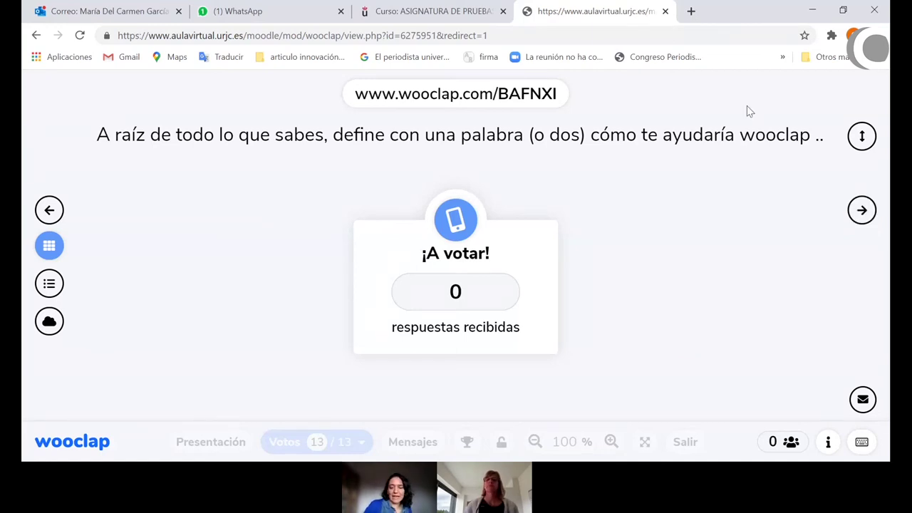
Select the full web address of the open presentation page.
{"action": "left_click", "coordinate": [506, 30]}
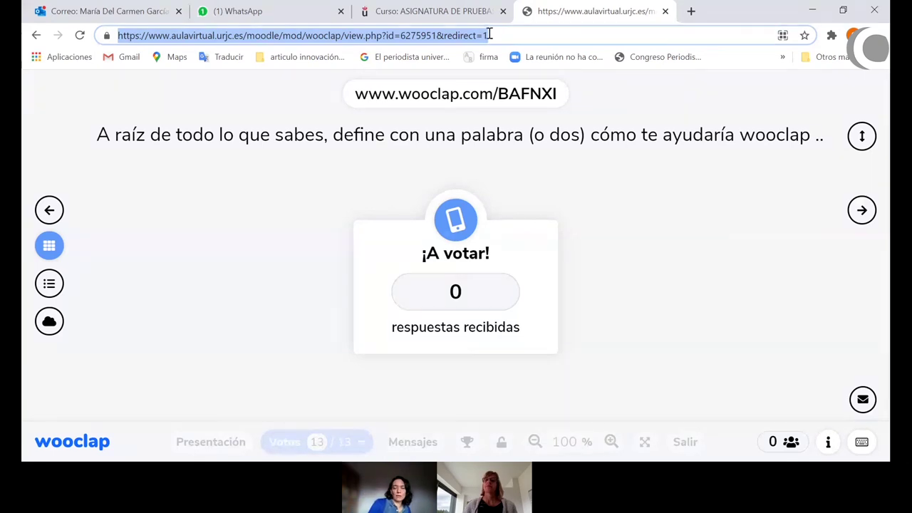
{"action": "left_click", "coordinate": [490, 34]}
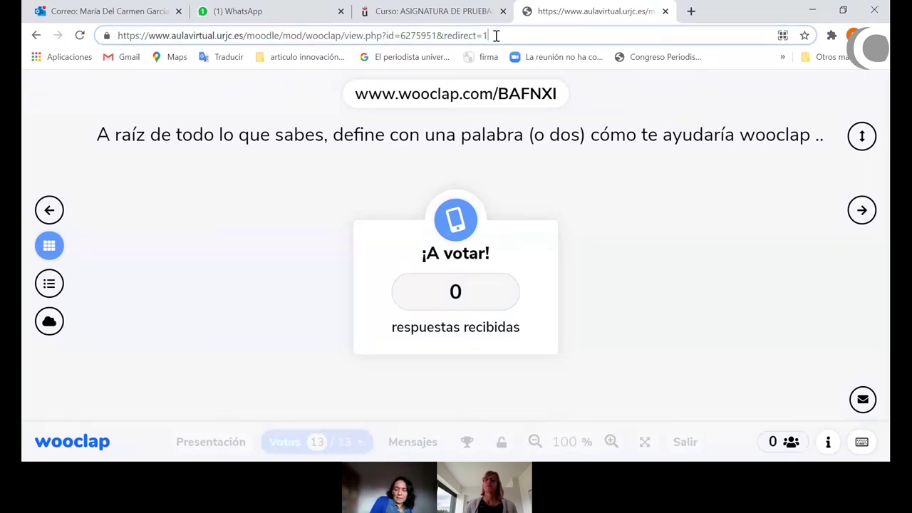
{"action": "key", "text": "ctrl+a"}
{"action": "key", "text": "Return"}
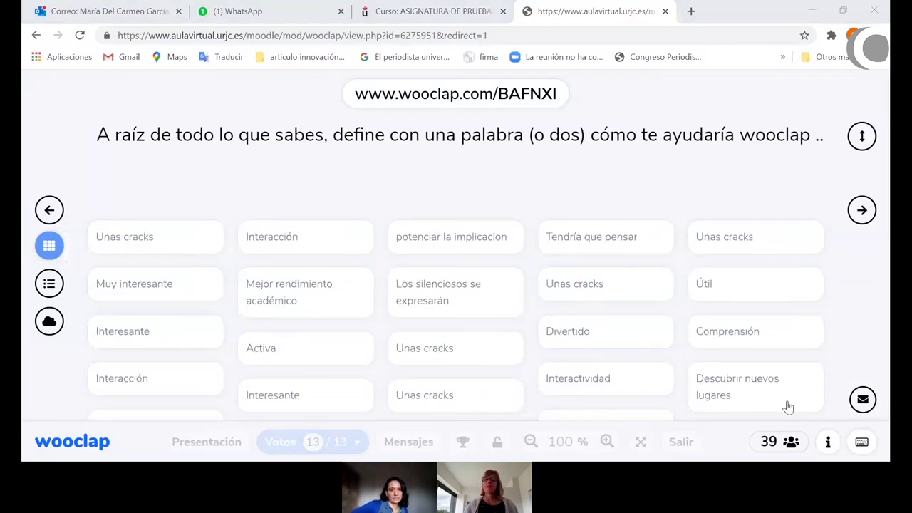
Show question 13's answers as a word cloud, then as a list, and return to the word cloud.
{"action": "left_click", "coordinate": [42, 325]}
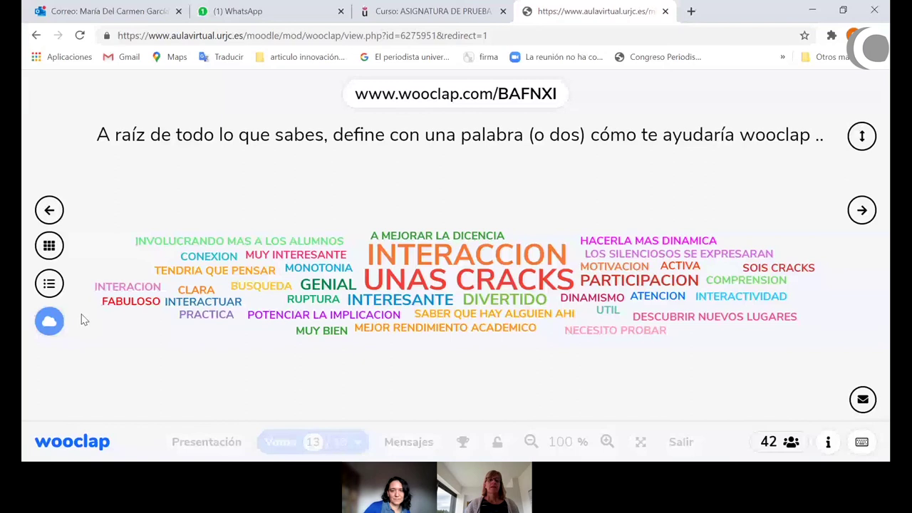
{"action": "left_click", "coordinate": [49, 283]}
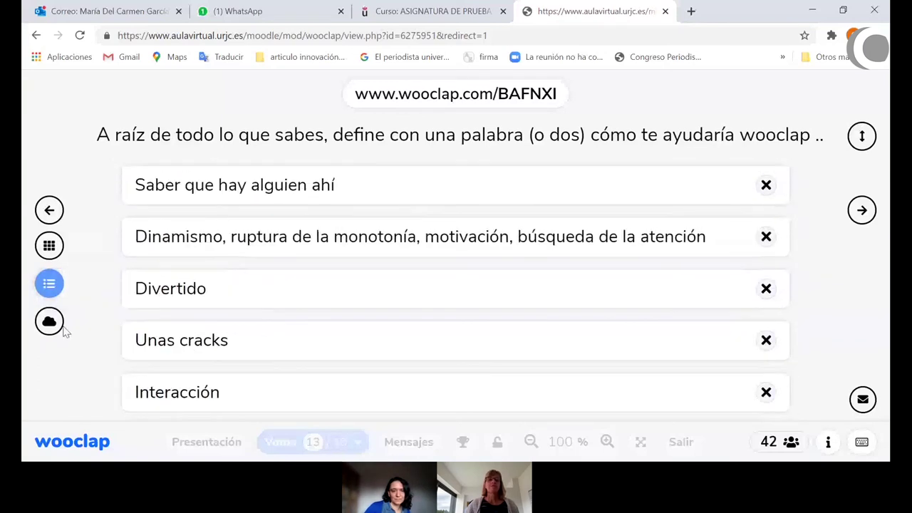
{"action": "left_click", "coordinate": [50, 322]}
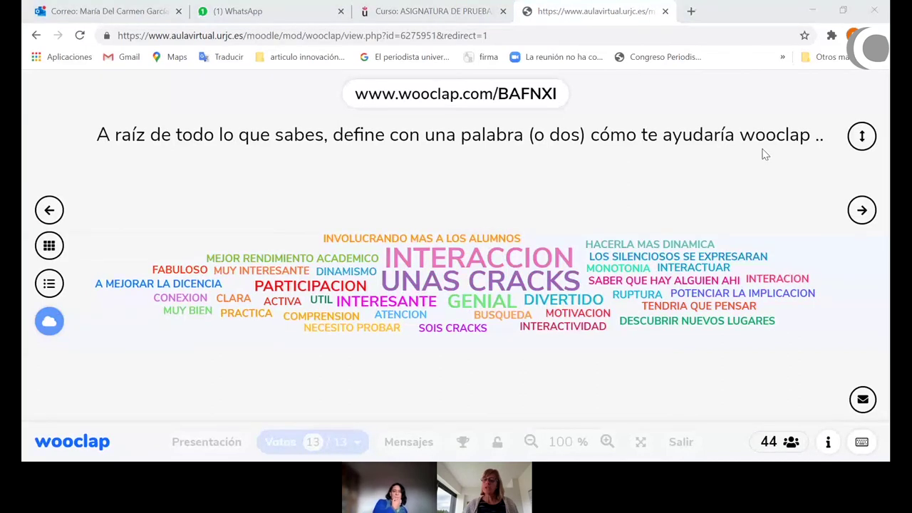
Exit the presentation and return from the Wooclap event to the Moodle course.
{"action": "left_click", "coordinate": [681, 442]}
{"action": "left_click", "coordinate": [470, 333]}
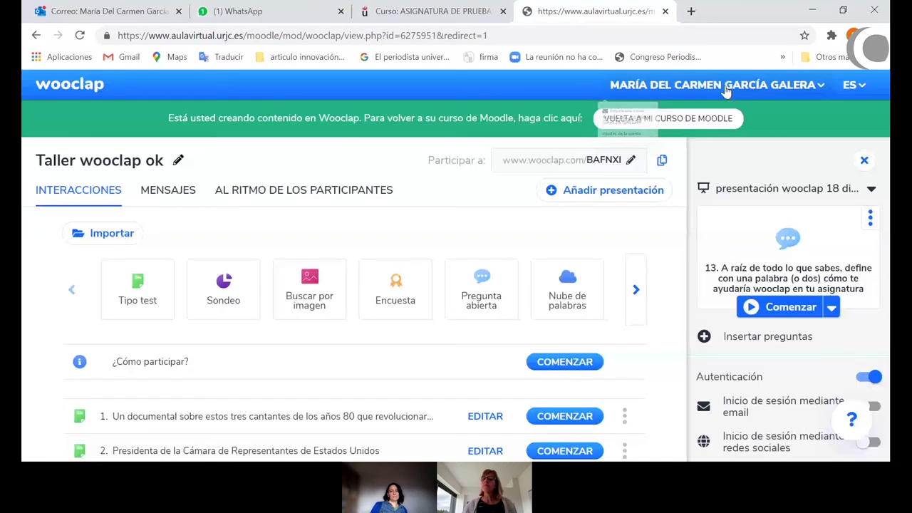
{"action": "left_click", "coordinate": [699, 123]}
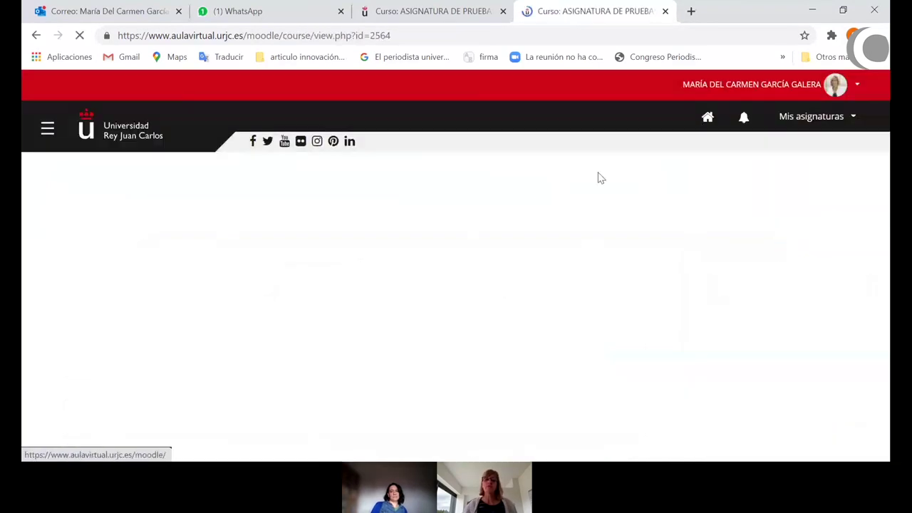
Open the "Taller wooclap ok" activity from the course's Evaluación section and accept the cookie notice.
{"action": "scroll", "coordinate": [416, 277], "scroll_direction": "up", "scroll_amount": 1}
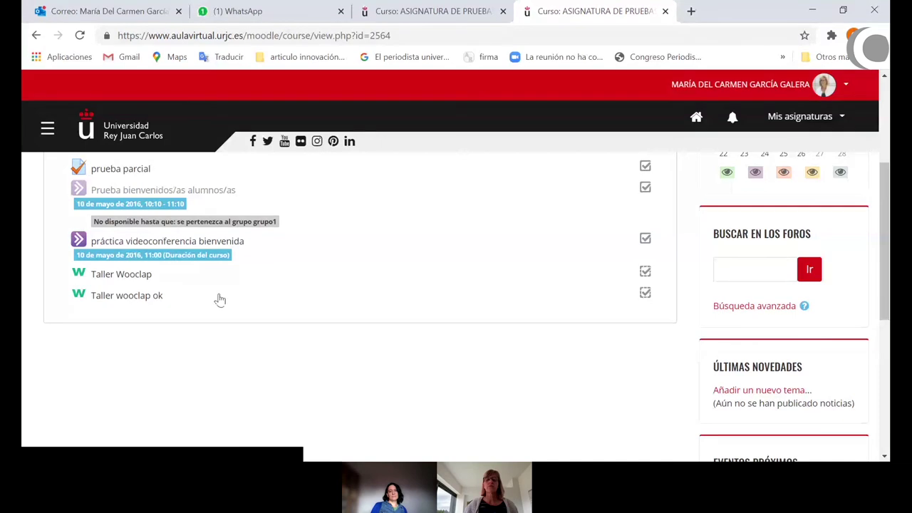
{"action": "left_click", "coordinate": [134, 303]}
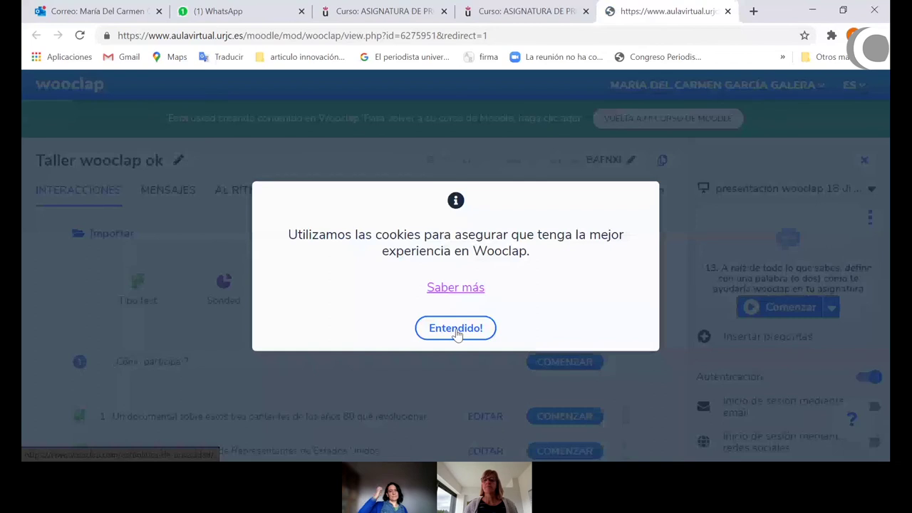
{"action": "left_click", "coordinate": [453, 329]}
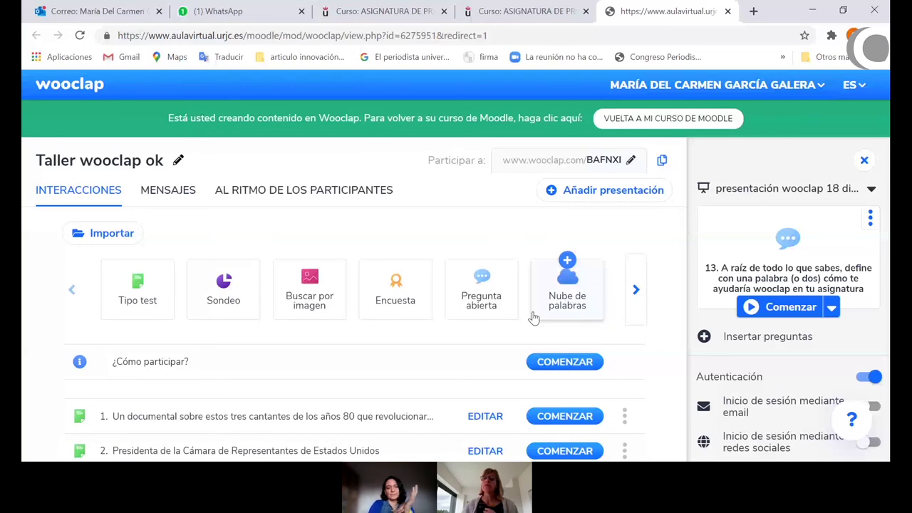
Go back to the Moodle course and turn on editing mode.
{"action": "left_click", "coordinate": [647, 119]}
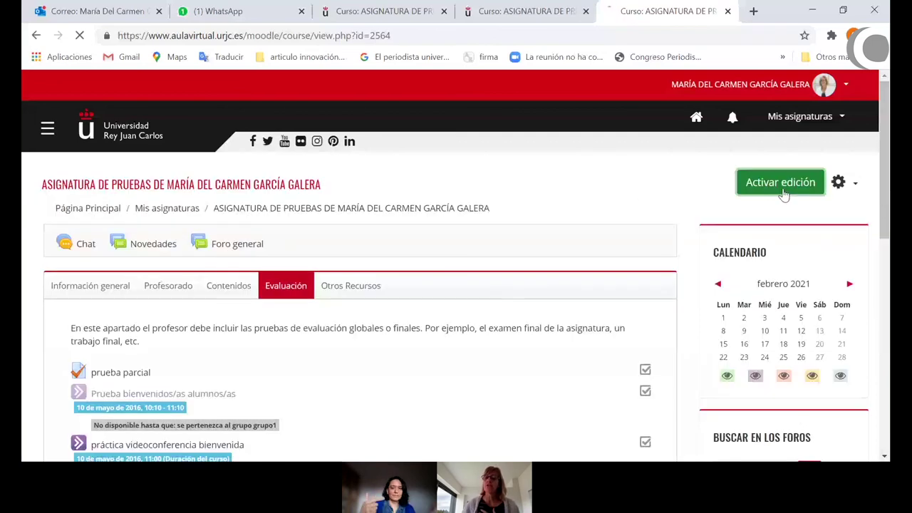
{"action": "left_click", "coordinate": [783, 187]}
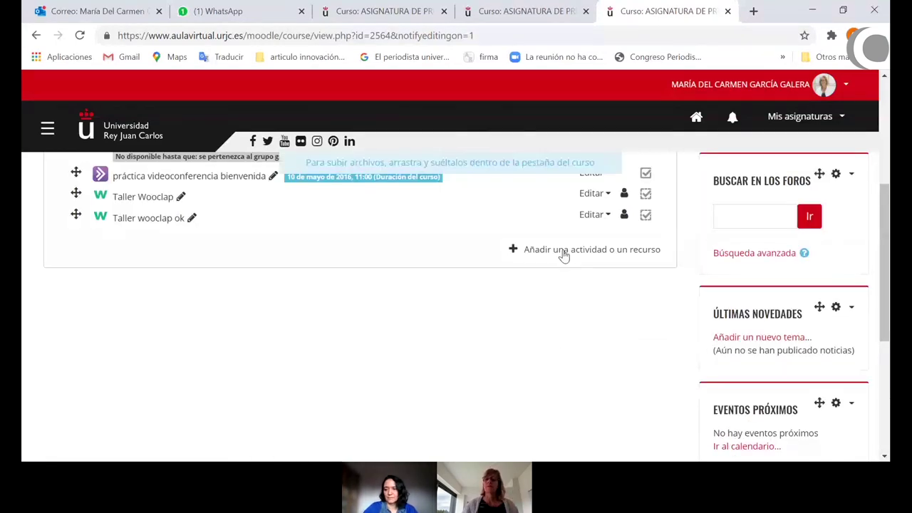
Open the form for adding a Wooclap activity to the Evaluación section, look through its settings and cancel it.
{"action": "left_click", "coordinate": [588, 255]}
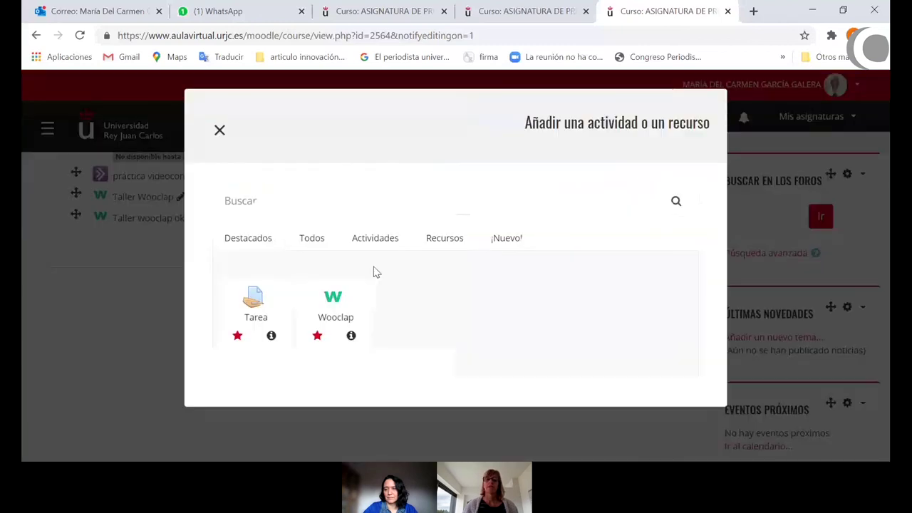
{"action": "left_click", "coordinate": [336, 302]}
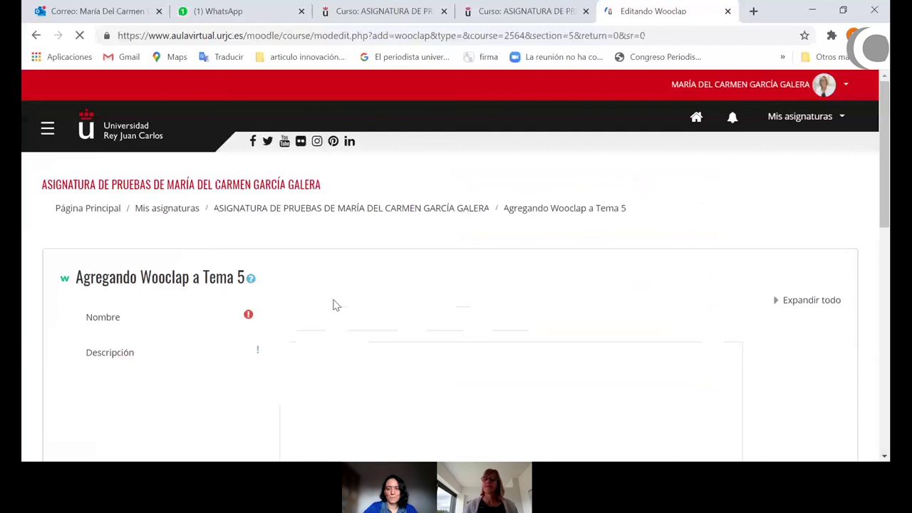
{"action": "scroll", "coordinate": [635, 307], "scroll_direction": "down", "scroll_amount": 15}
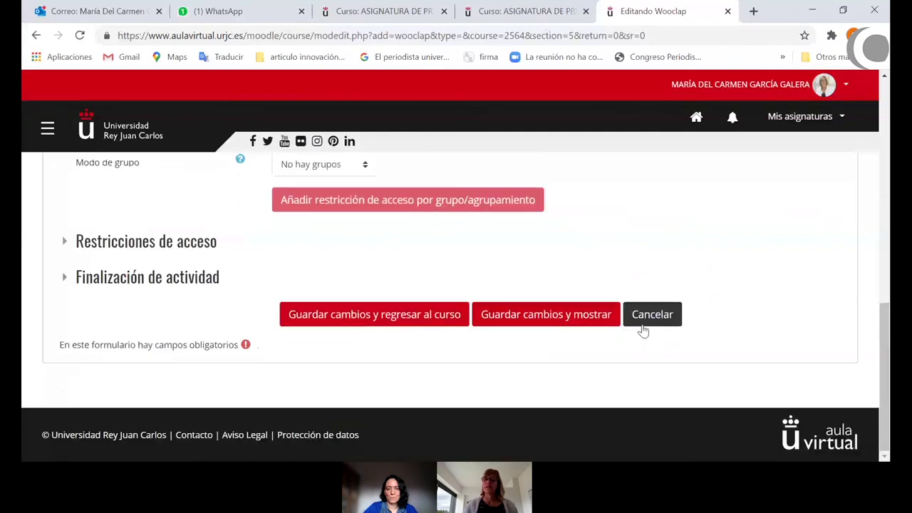
{"action": "left_click", "coordinate": [645, 322]}
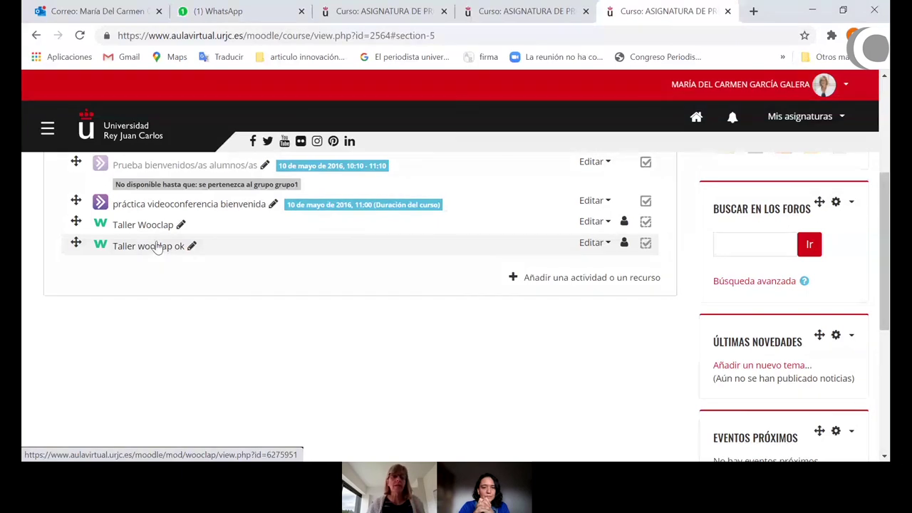
Reopen the "Taller wooclap ok" activity from the course in editing mode and dismiss its cookie notice.
{"action": "left_click", "coordinate": [158, 248]}
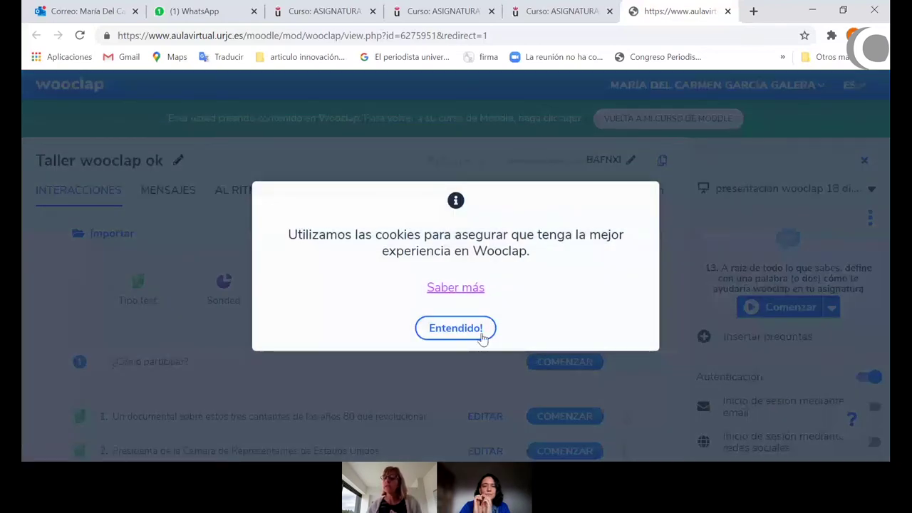
{"action": "left_click", "coordinate": [482, 336]}
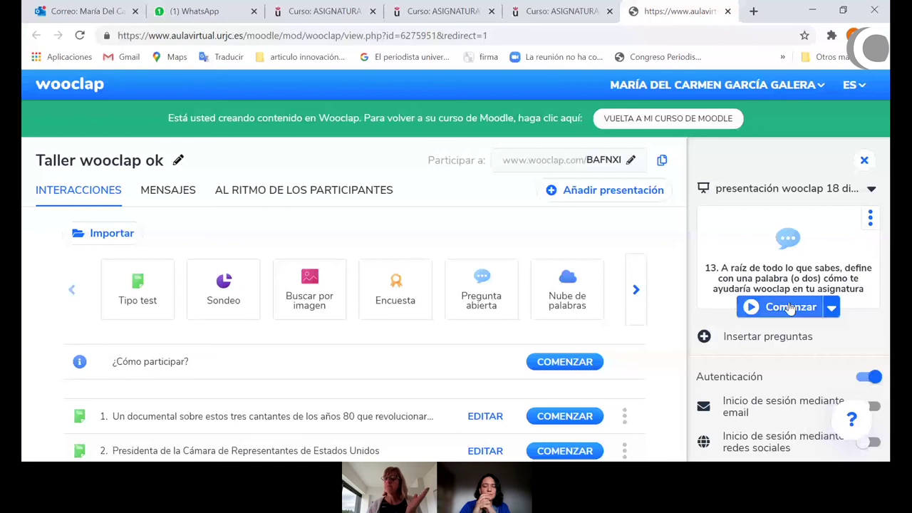
Present question 13 to show its word cloud of answers, and return to the Moodle course.
{"action": "left_click", "coordinate": [792, 310]}
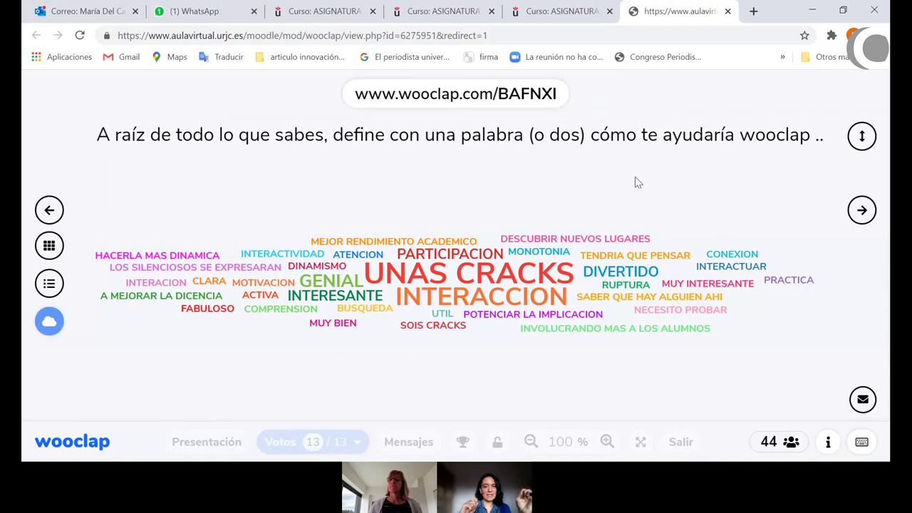
{"action": "key", "text": "Escape"}
{"action": "left_click", "coordinate": [699, 123]}
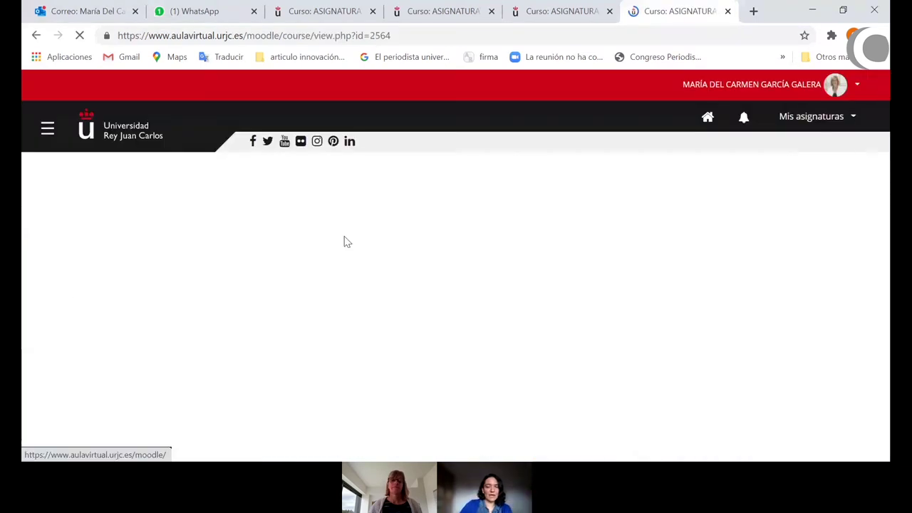
Reopen the "Taller wooclap ok" activity from the Moodle course and accept its cookie notice.
{"action": "scroll", "coordinate": [208, 306], "scroll_direction": "down", "scroll_amount": 3}
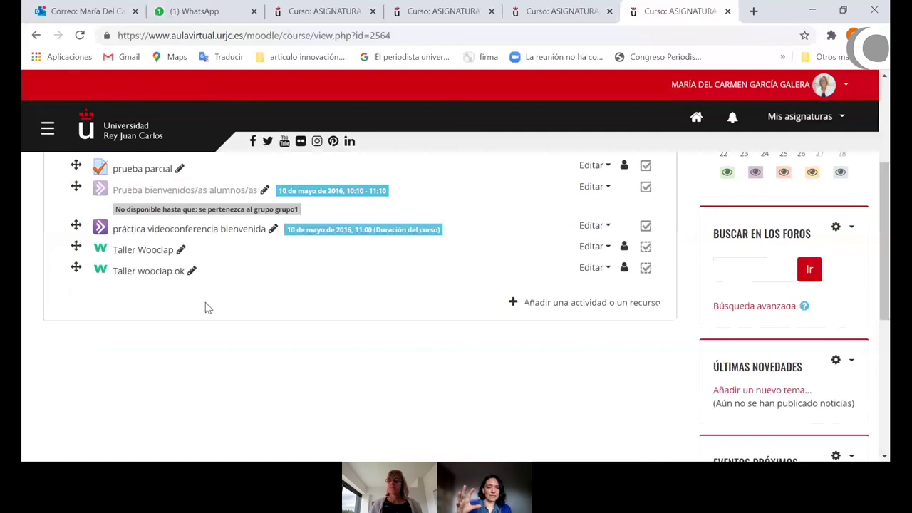
{"action": "left_click", "coordinate": [153, 275]}
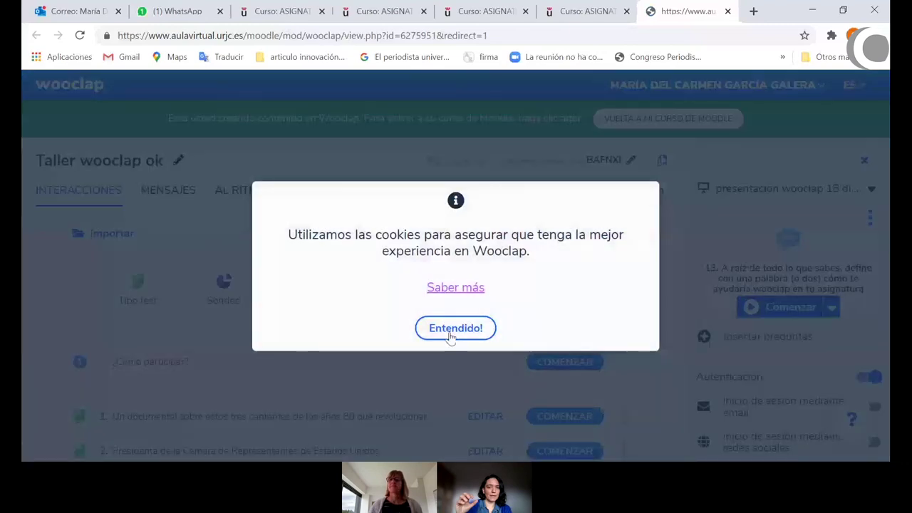
{"action": "left_click", "coordinate": [450, 335]}
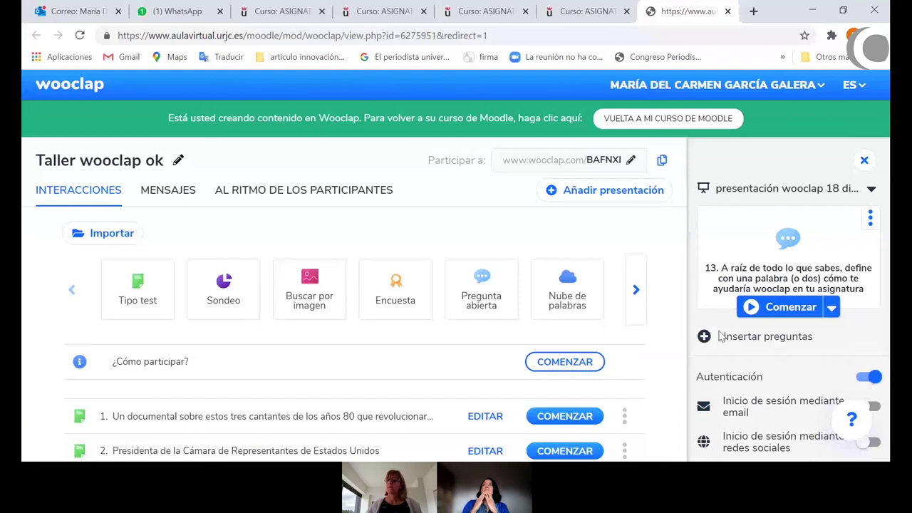
Look through the event's authentication, participant, competition mode and results options.
{"action": "scroll", "coordinate": [857, 294], "scroll_direction": "down", "scroll_amount": 1}
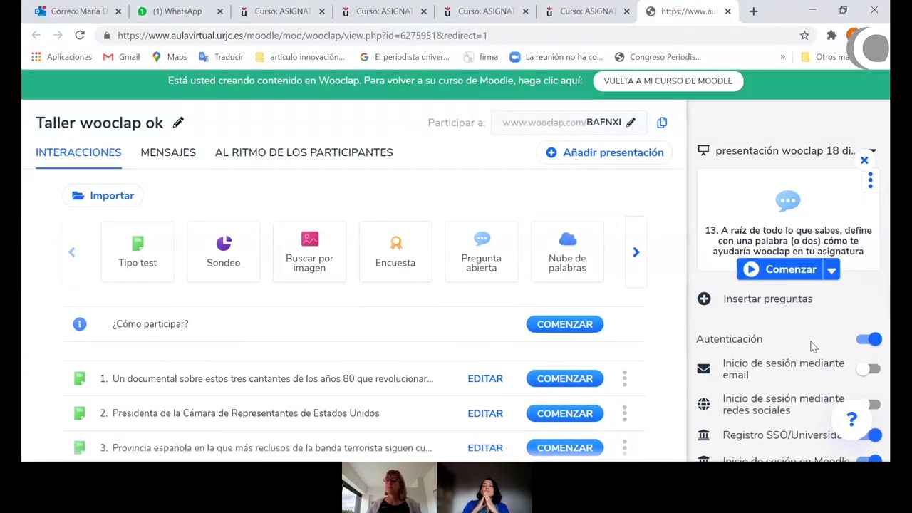
{"action": "scroll", "coordinate": [796, 394], "scroll_direction": "down", "scroll_amount": 3}
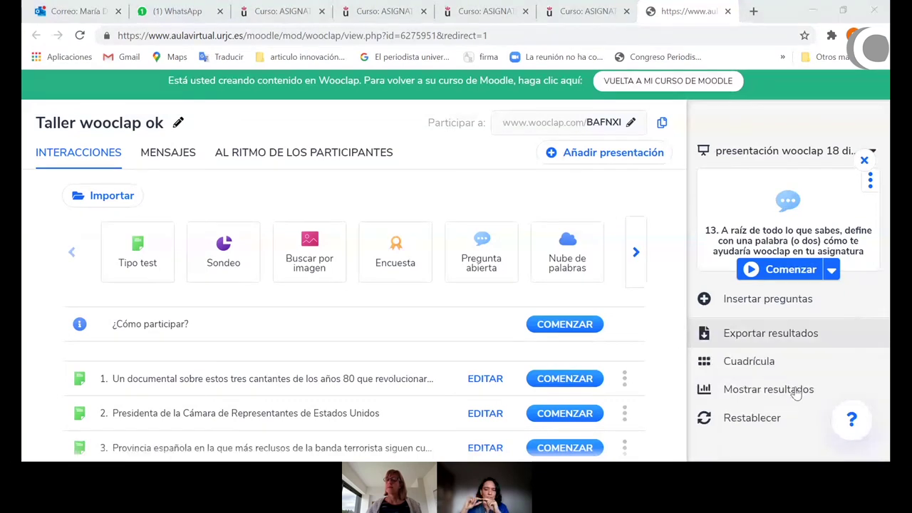
{"action": "scroll", "coordinate": [796, 388], "scroll_direction": "up", "scroll_amount": 1}
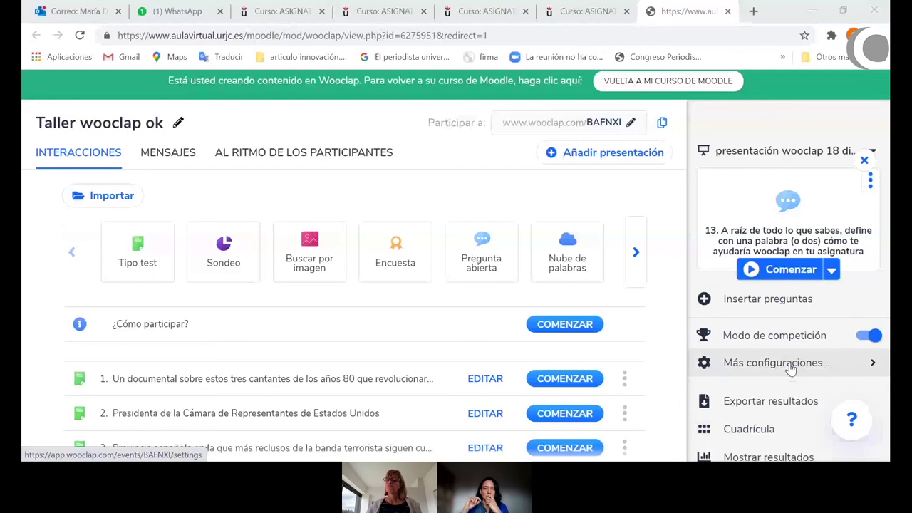
{"action": "left_click", "coordinate": [714, 372]}
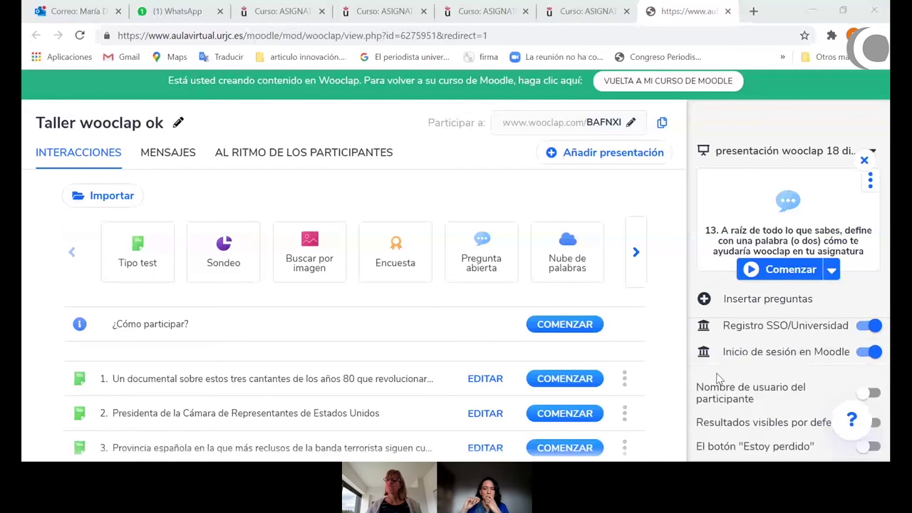
{"action": "scroll", "coordinate": [720, 379], "scroll_direction": "up", "scroll_amount": 1}
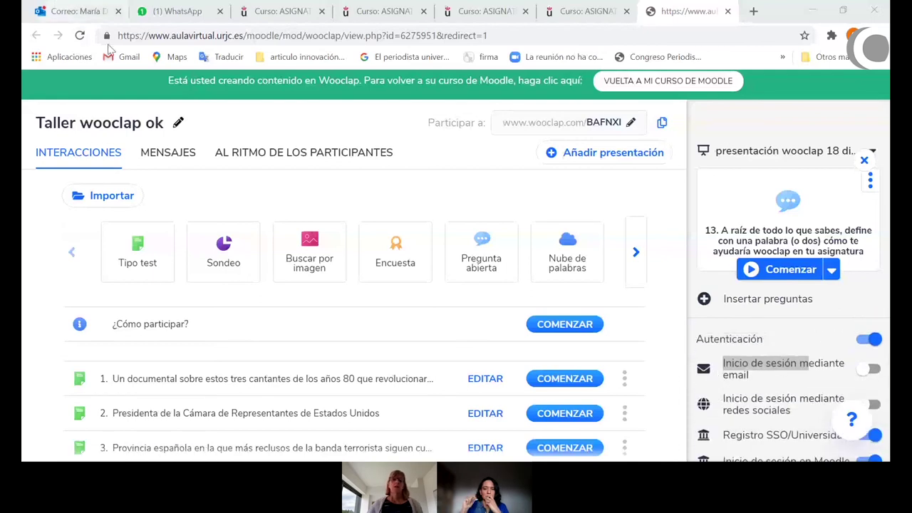
Draft a Tipo test question reading "Capital de España" with its timer enabled, and leave it without saving.
{"action": "left_click", "coordinate": [141, 242]}
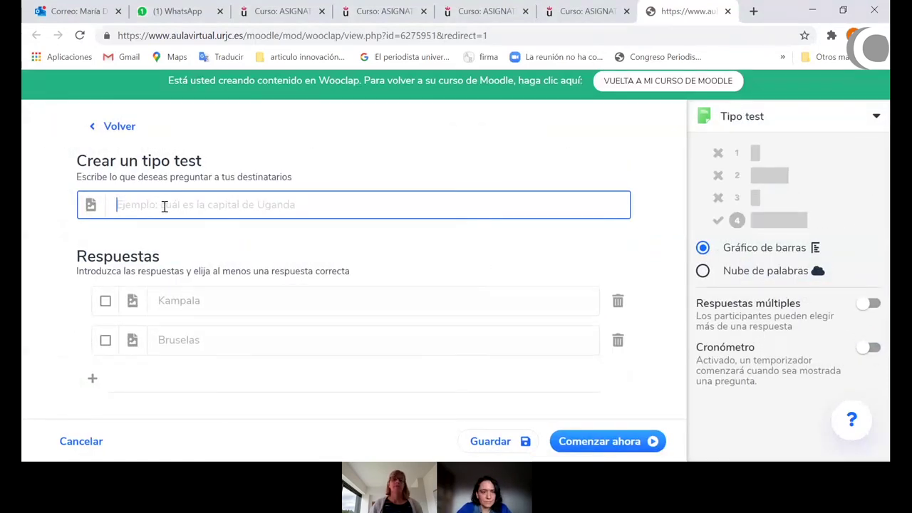
{"action": "type", "text": "U"}
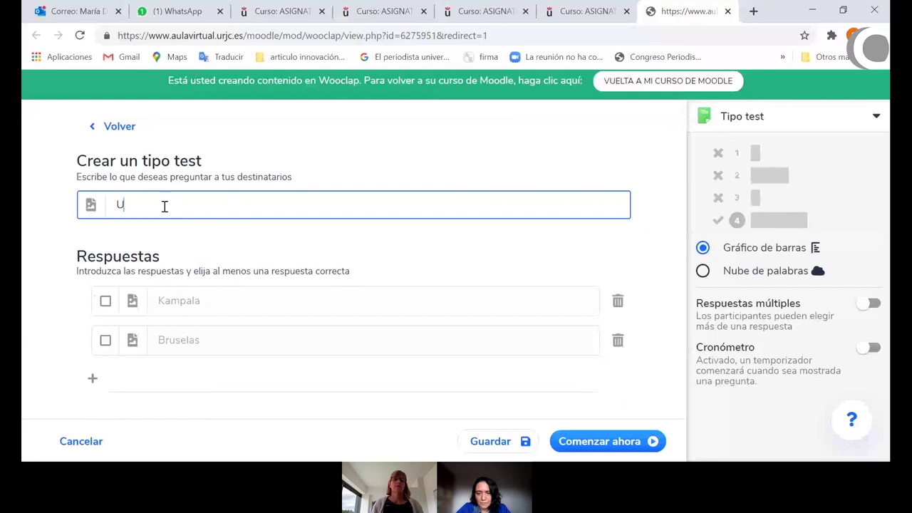
{"action": "type", "text": "nive"}
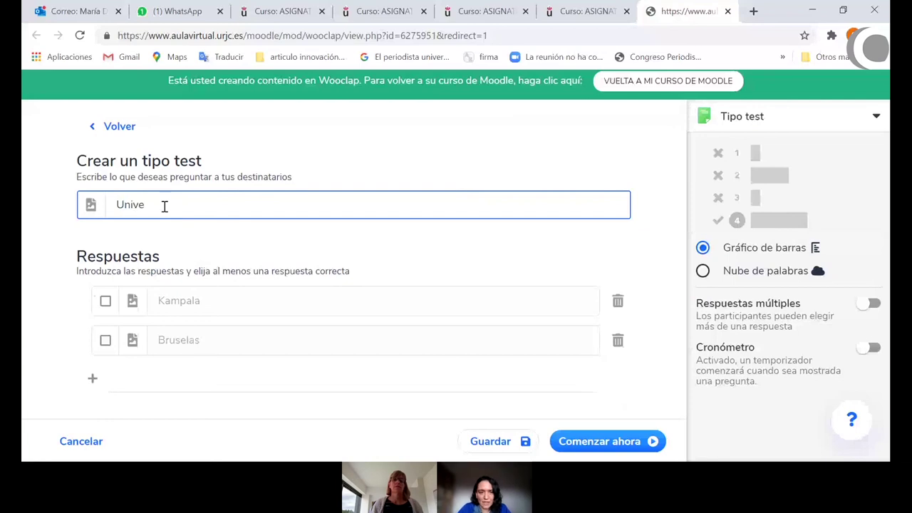
{"action": "key", "text": "BackSpace"}
{"action": "key", "text": "BackSpace"}
{"action": "key", "text": "BackSpace"}
{"action": "key", "text": "BackSpace"}
{"action": "key", "text": "BackSpace"}
{"action": "type", "text": "Capital de España"}
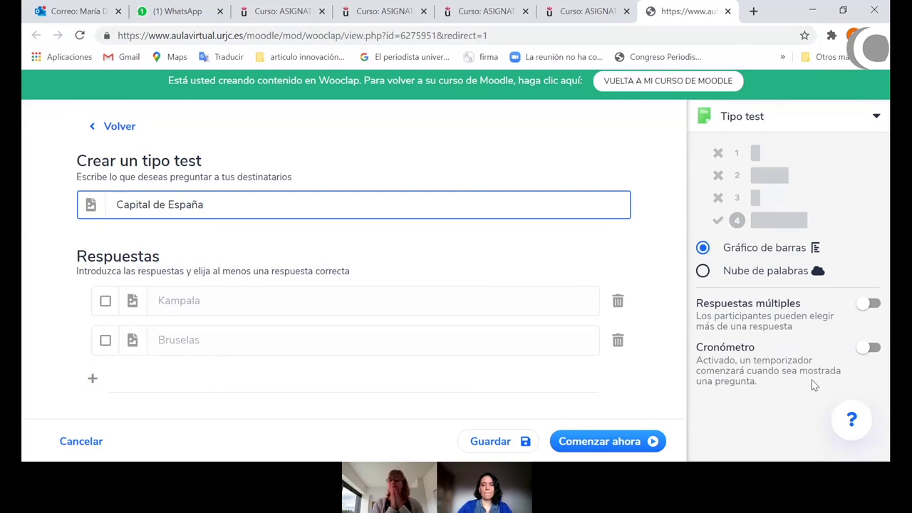
{"action": "left_click", "coordinate": [874, 350]}
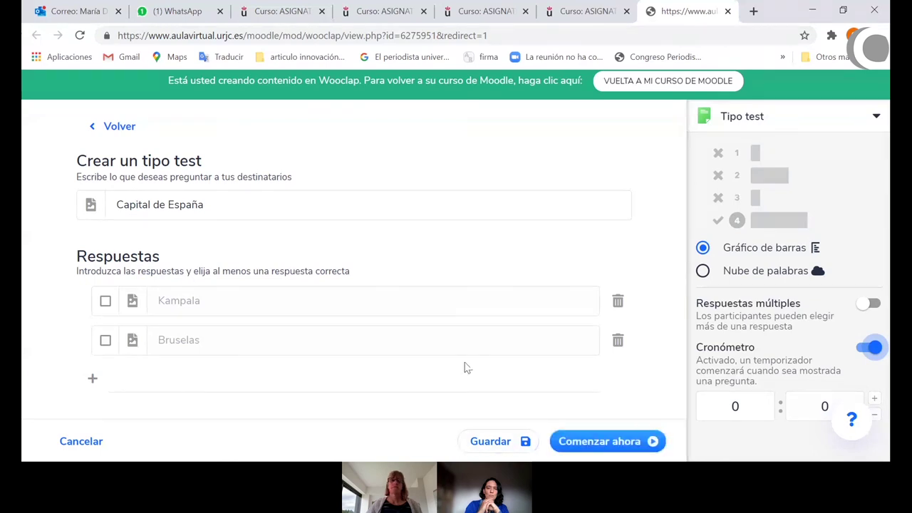
{"action": "left_click", "coordinate": [134, 135]}
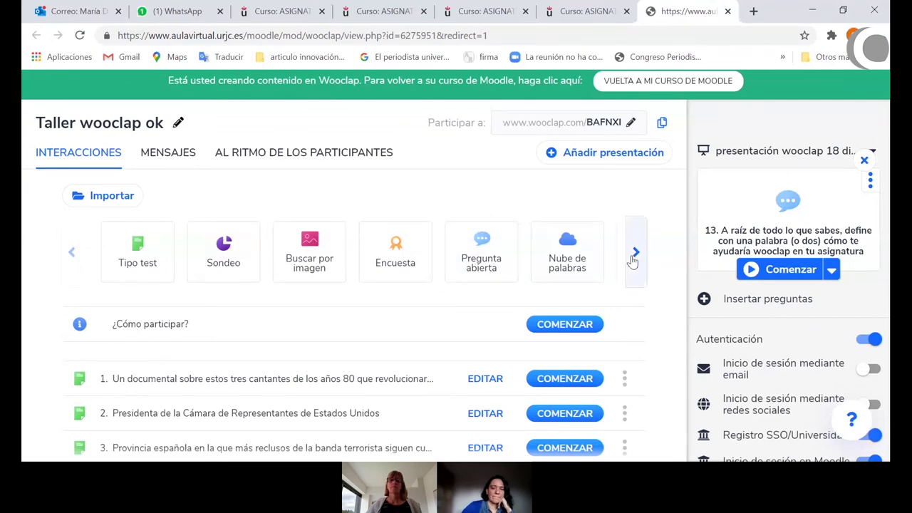
Open a new Combinatoria question, try its timer option on and off, and leave for the Moodle course.
{"action": "left_click", "coordinate": [635, 253]}
{"action": "left_click", "coordinate": [400, 256]}
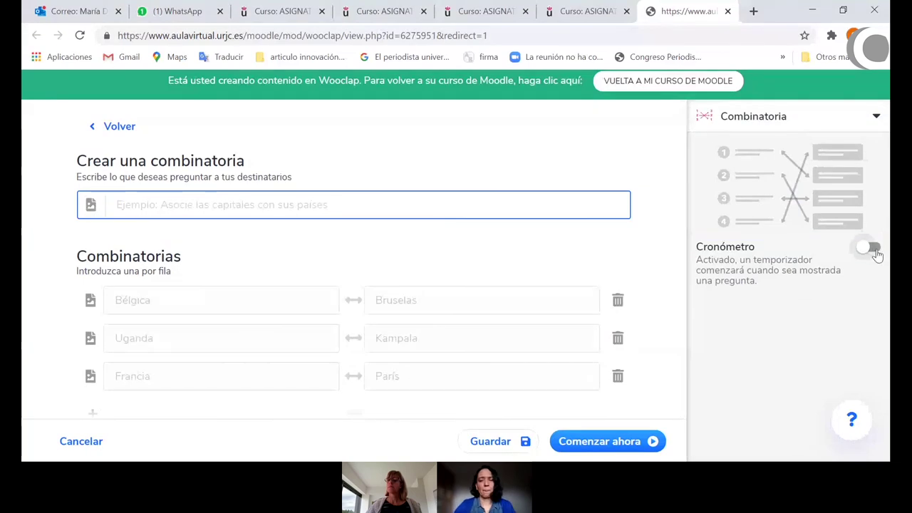
{"action": "left_click", "coordinate": [873, 250]}
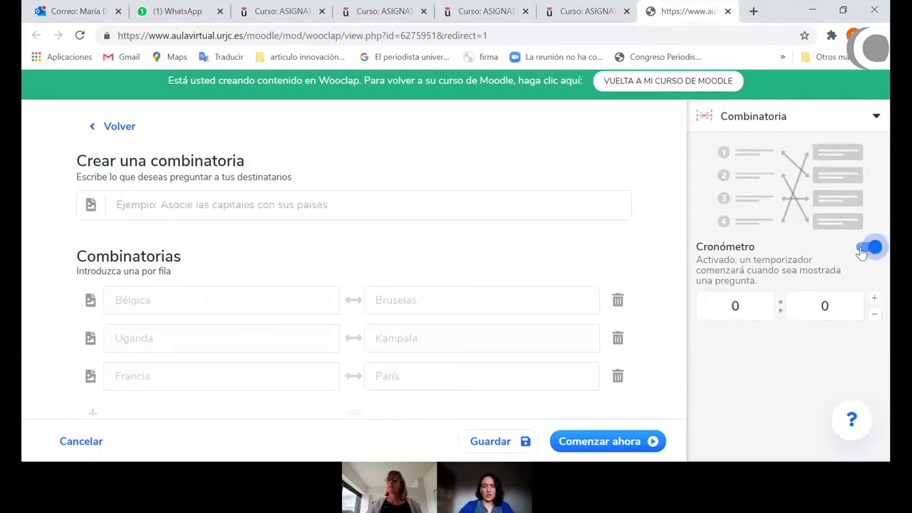
{"action": "left_click", "coordinate": [862, 249]}
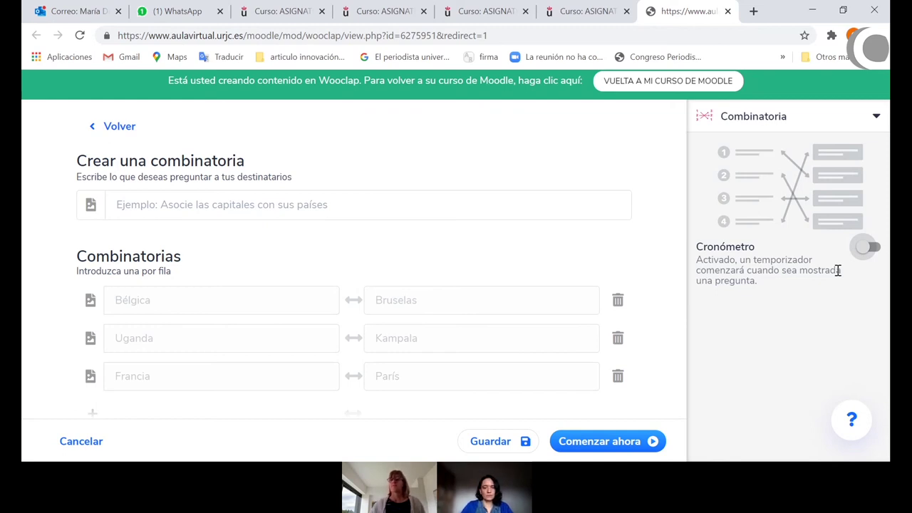
{"action": "left_click", "coordinate": [628, 81]}
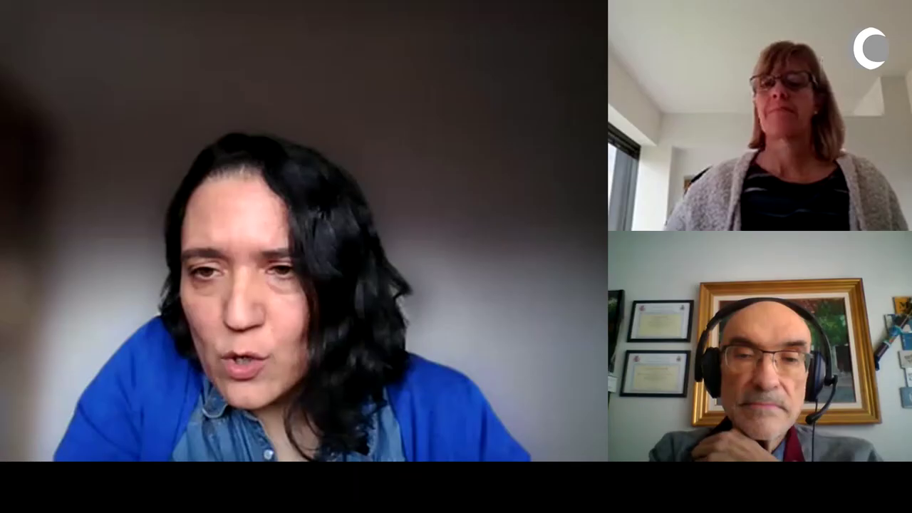